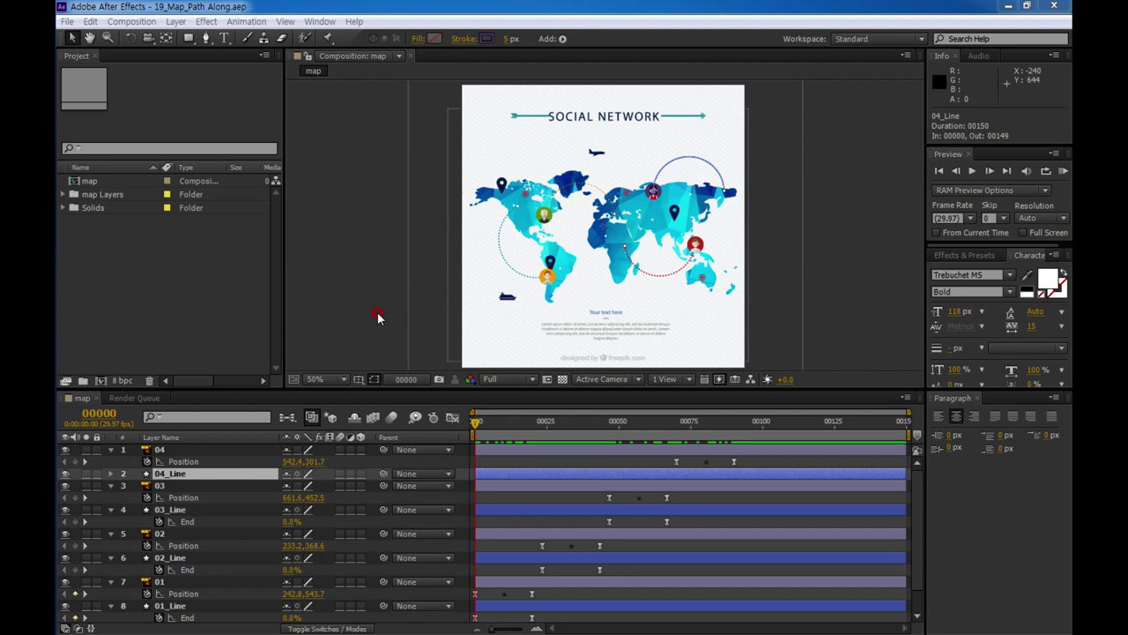
- Maximize the map composition view, fit it to the available space, and preview the finished path animation
{"action": "left_click", "coordinate": [377, 316]}
{"action": "key", "text": "grave"}
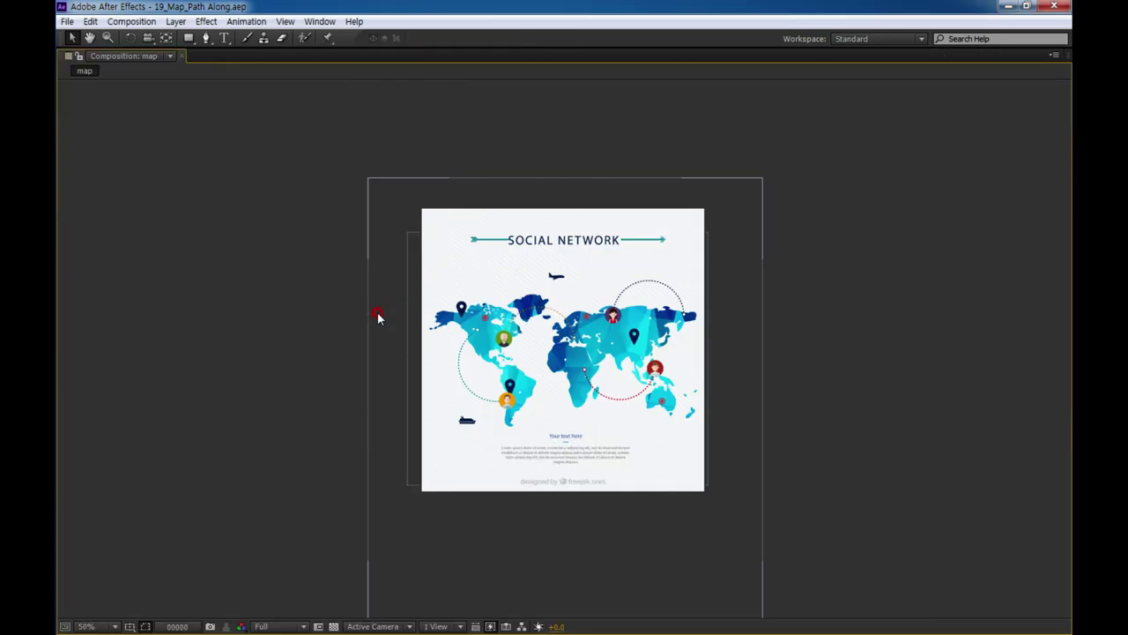
{"action": "left_click", "coordinate": [106, 627]}
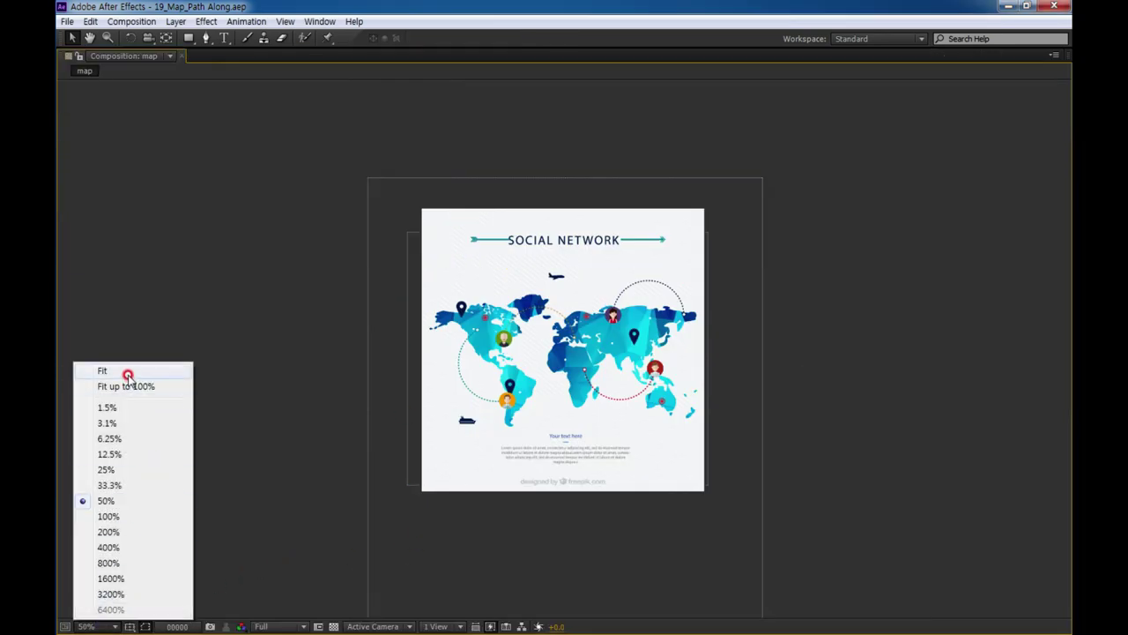
{"action": "left_click", "coordinate": [126, 374]}
{"action": "key", "text": "space"}
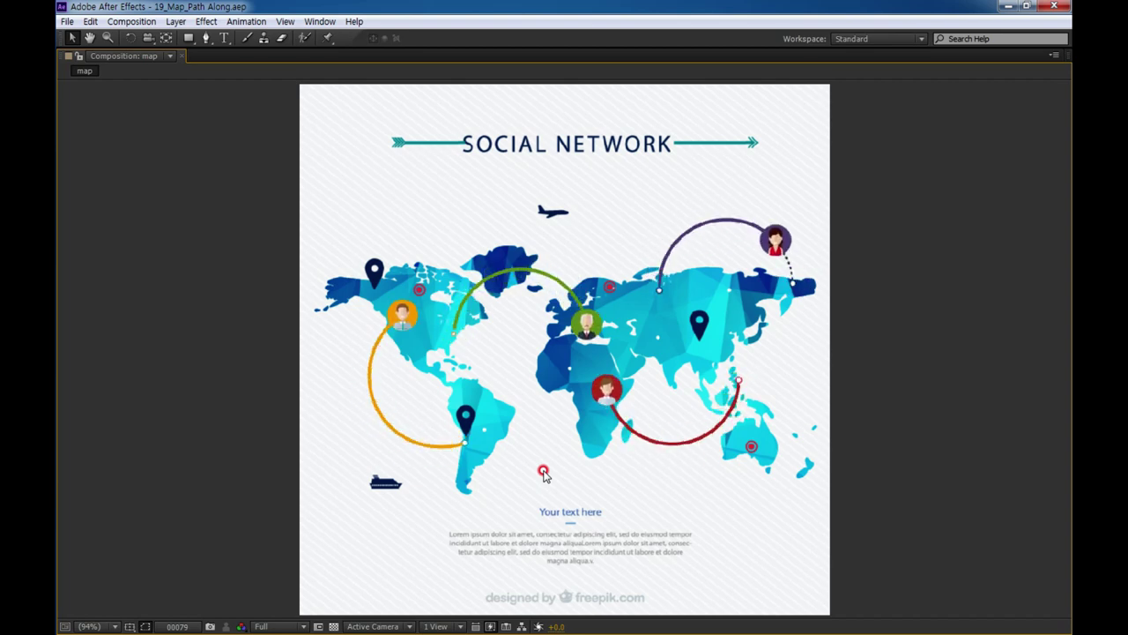
{"action": "key", "text": "space"}
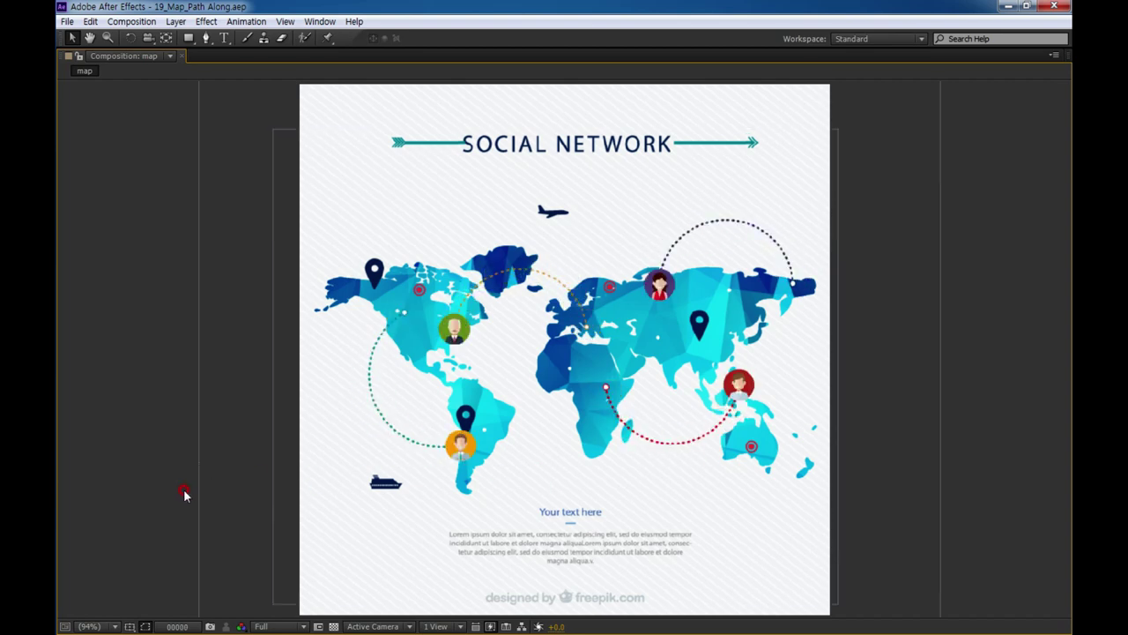
{"action": "key", "text": "grave"}
- Switch to Illustrator, leave isolation mode in map.ai, and inspect the objects layer by toggling its visibility
{"action": "left_click", "coordinate": [282, 546]}
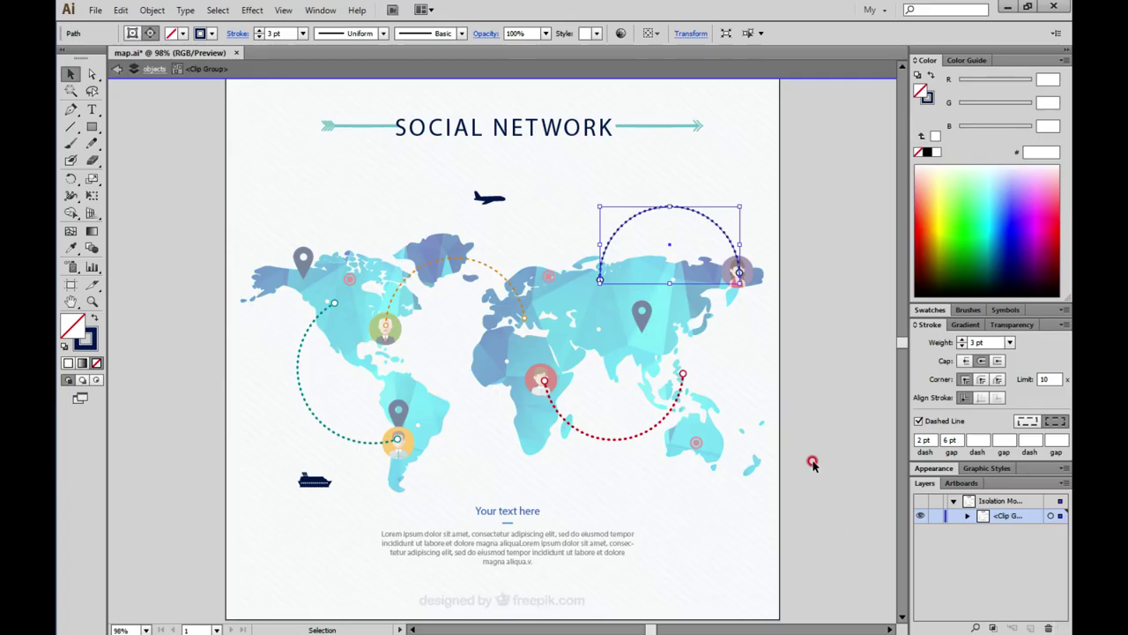
{"action": "double_click", "coordinate": [132, 225]}
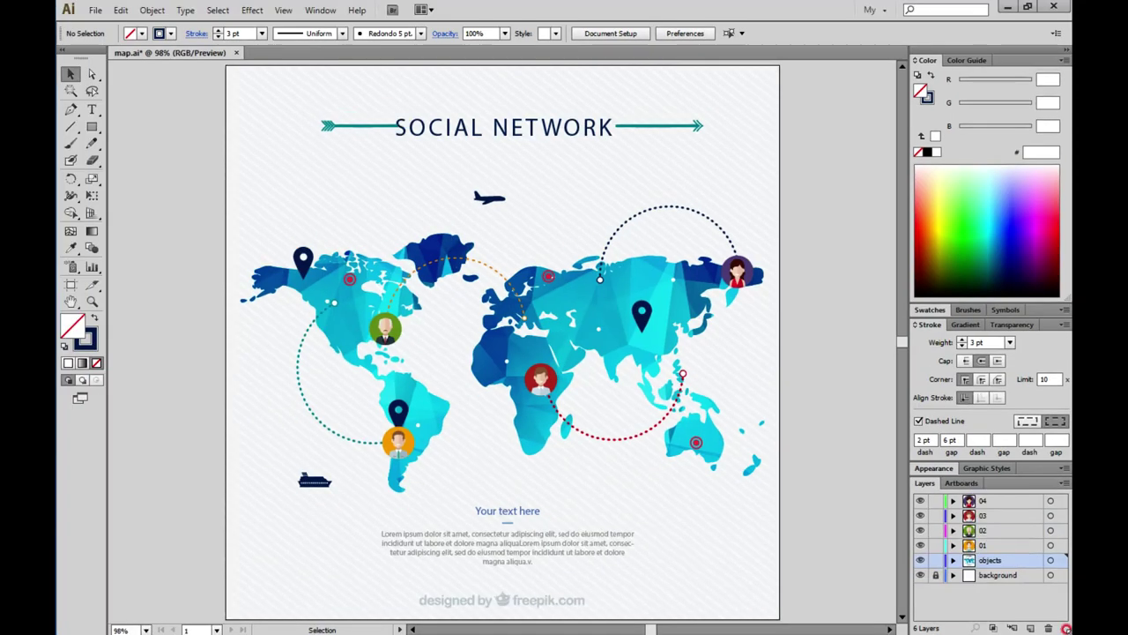
{"action": "left_click", "coordinate": [919, 559]}
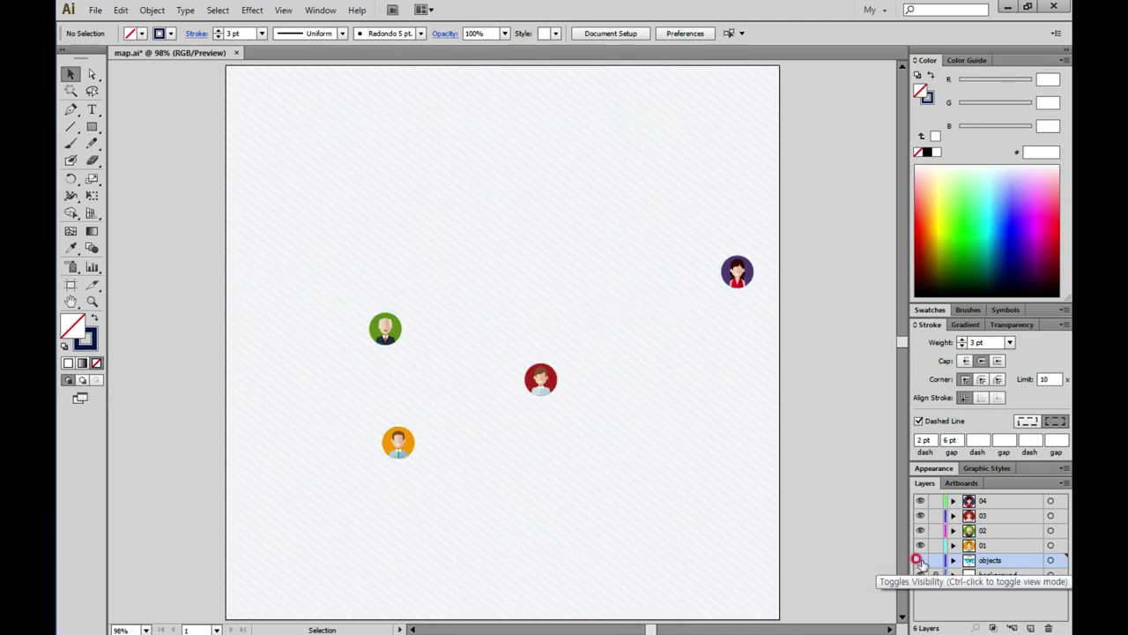
{"action": "left_click", "coordinate": [919, 559]}
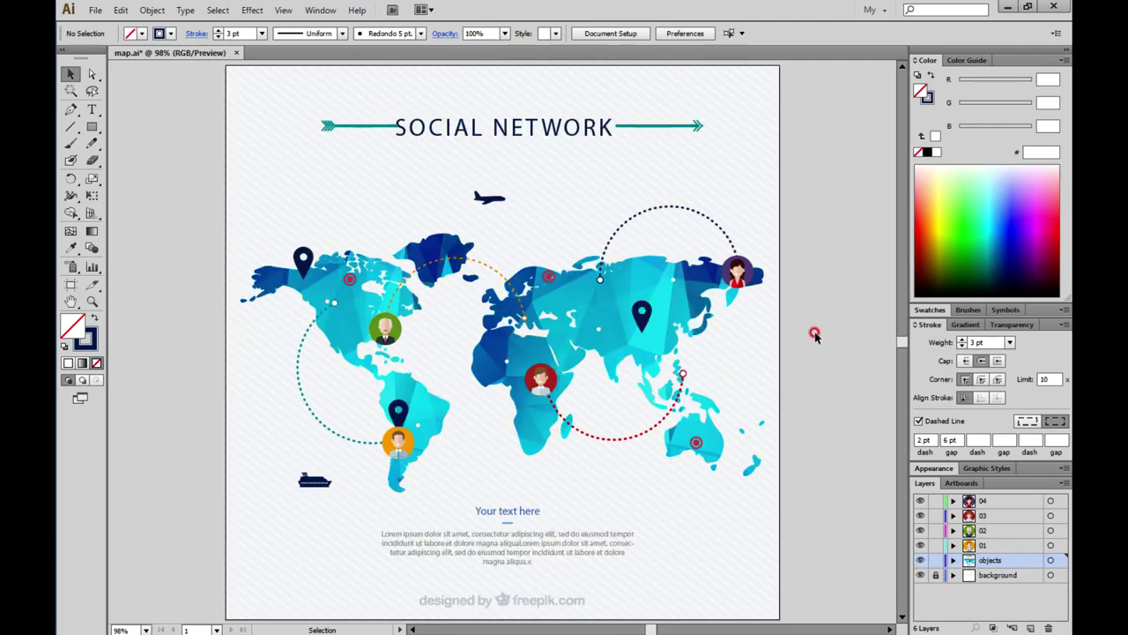
{"action": "key", "text": "a"}
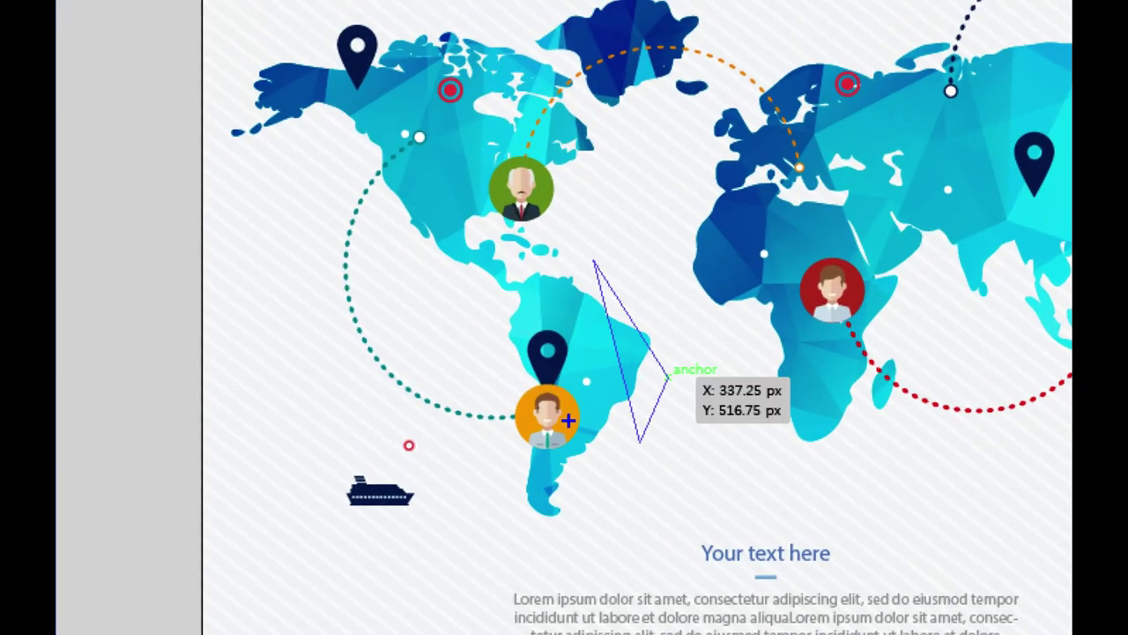
{"action": "mouse_move", "coordinate": [551, 379]}
{"action": "left_mouse_down"}
{"action": "mouse_move", "coordinate": [551, 336]}
{"action": "mouse_move", "coordinate": [537, 371]}
{"action": "left_mouse_up"}
{"action": "left_click_drag", "start_coordinate": [526, 364], "coordinate": [430, 333]}
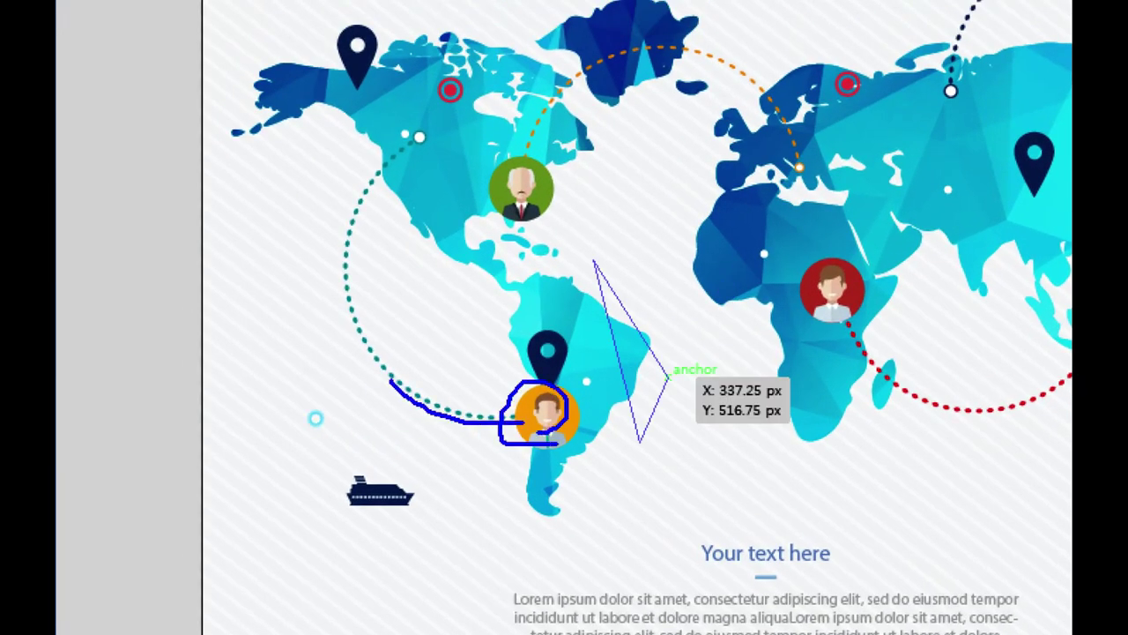
{"action": "mouse_move", "coordinate": [390, 381]}
{"action": "left_mouse_down"}
{"action": "mouse_move", "coordinate": [373, 192]}
{"action": "mouse_move", "coordinate": [418, 148]}
{"action": "mouse_move", "coordinate": [390, 157]}
{"action": "mouse_move", "coordinate": [429, 178]}
{"action": "left_mouse_up"}
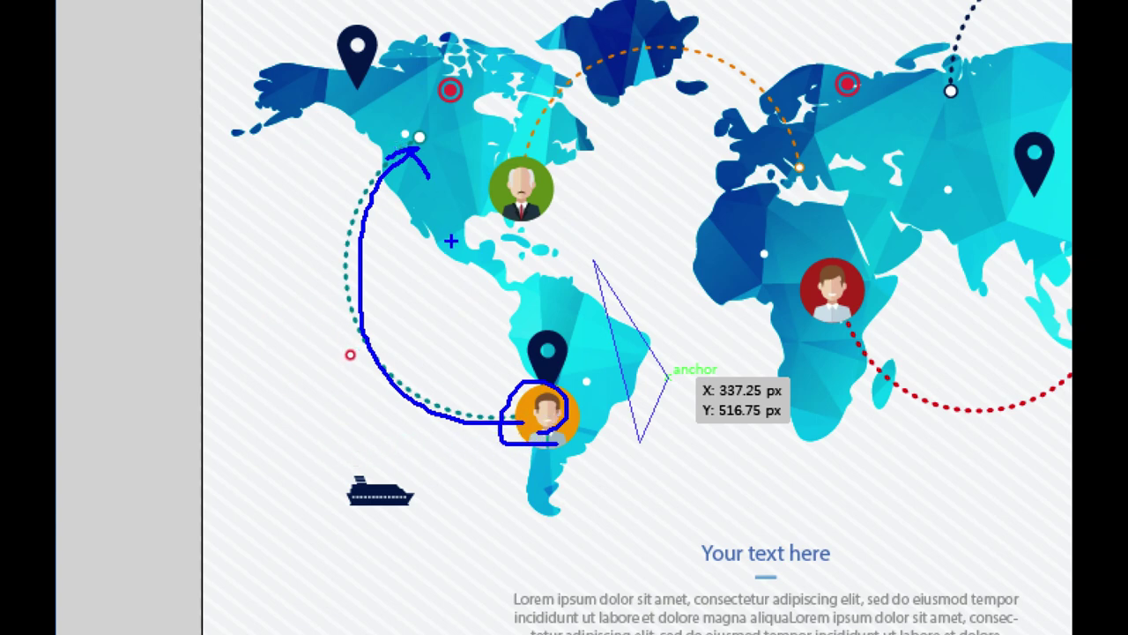
{"action": "key", "text": "Escape"}
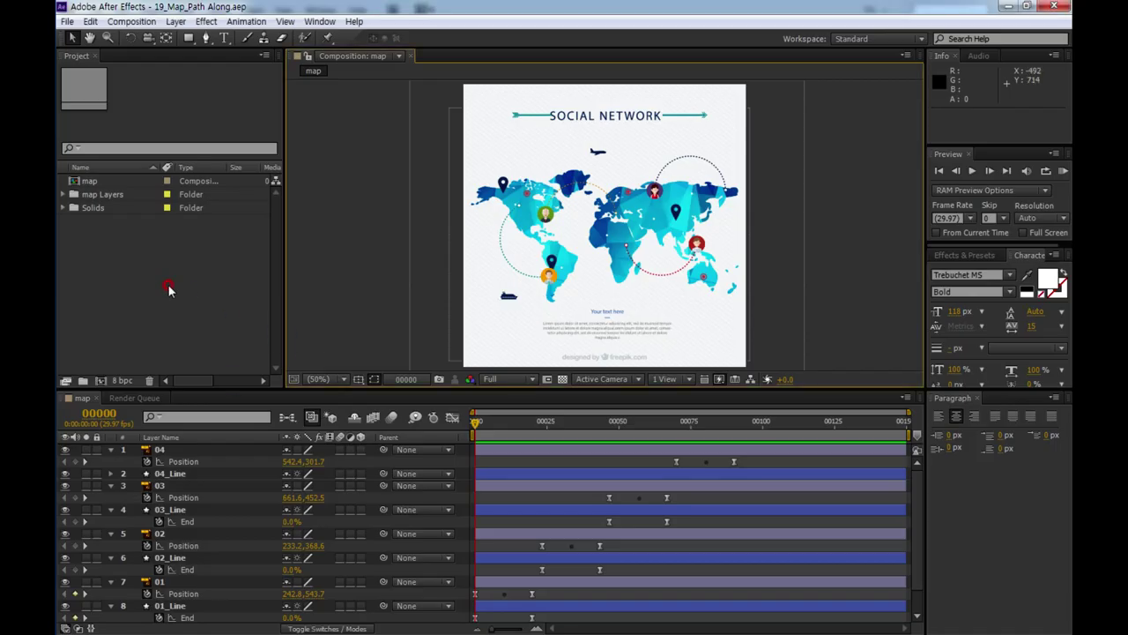
- Switch to After Effects and import map.ai as a Composition with Layer Size footage dimensions
{"action": "double_click", "coordinate": [219, 286]}
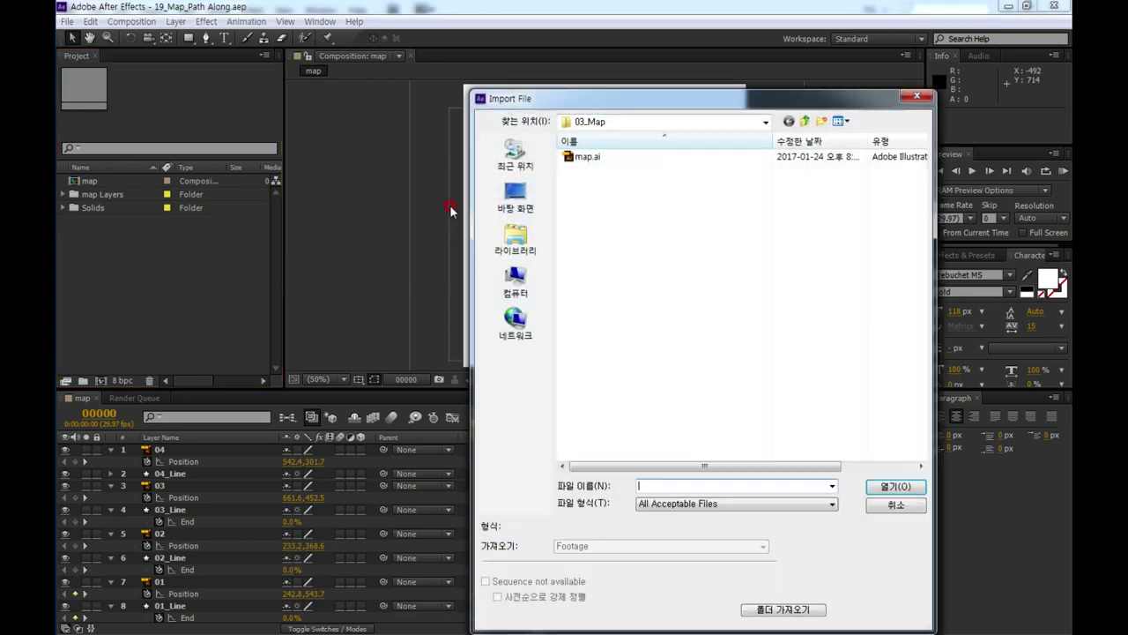
{"action": "left_click", "coordinate": [582, 156]}
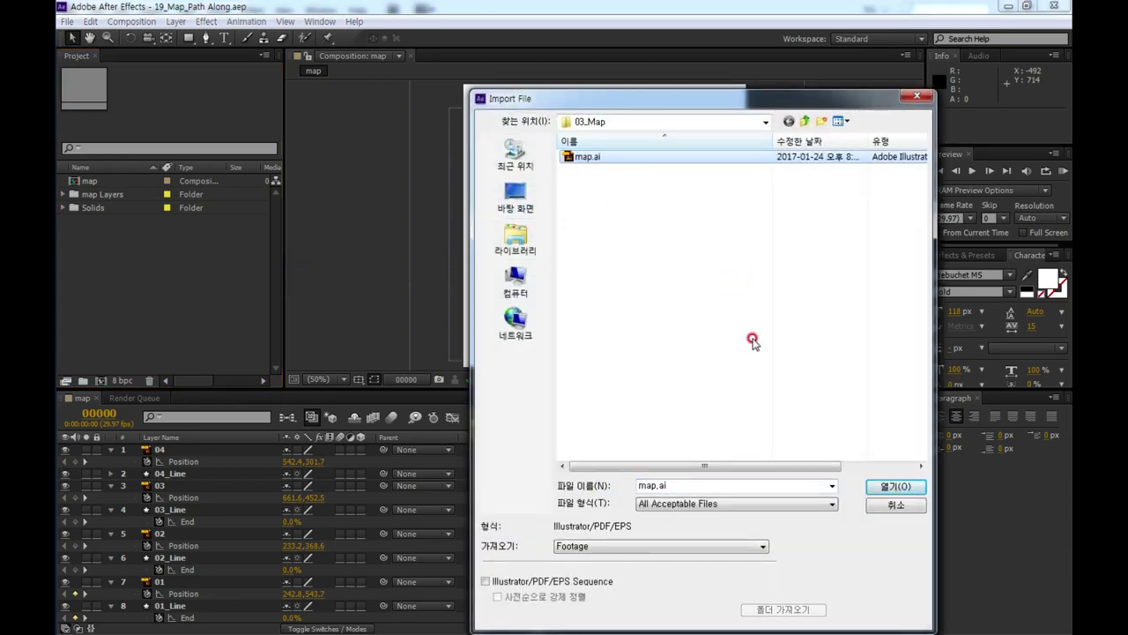
{"action": "left_click", "coordinate": [894, 485]}
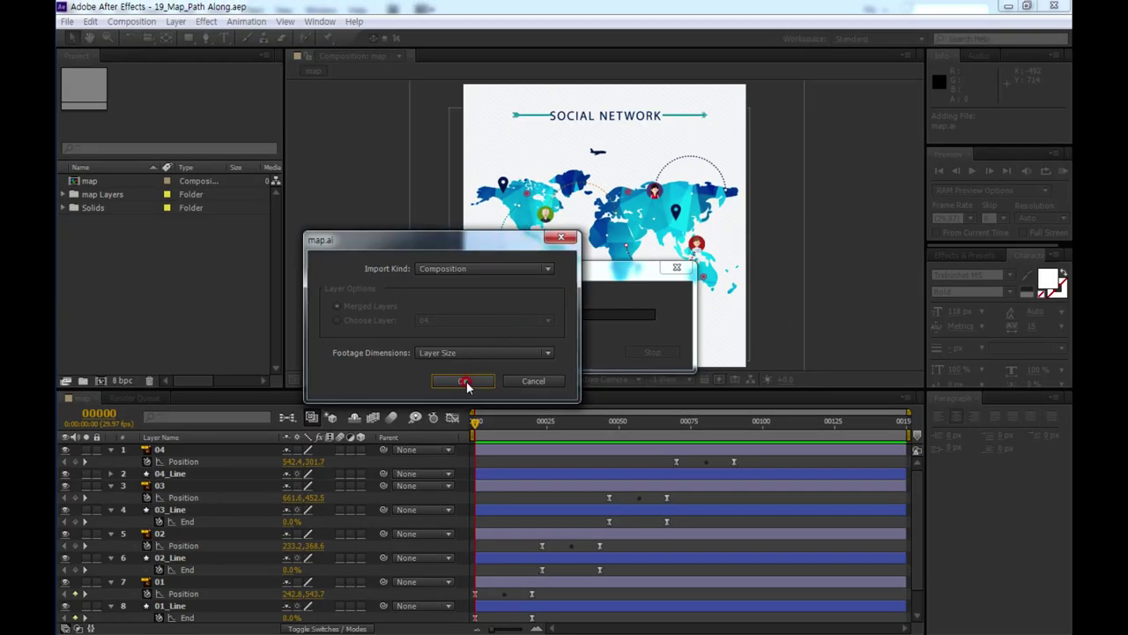
{"action": "left_click", "coordinate": [503, 453]}
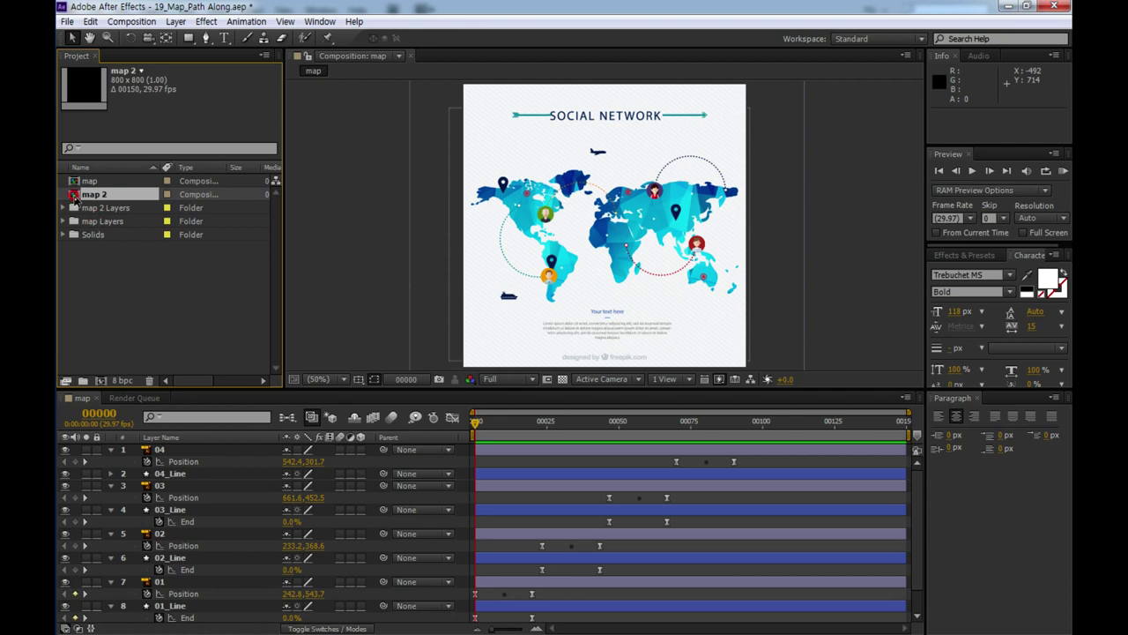
- Open the imported map 2 composition and review its composition settings
{"action": "double_click", "coordinate": [75, 196]}
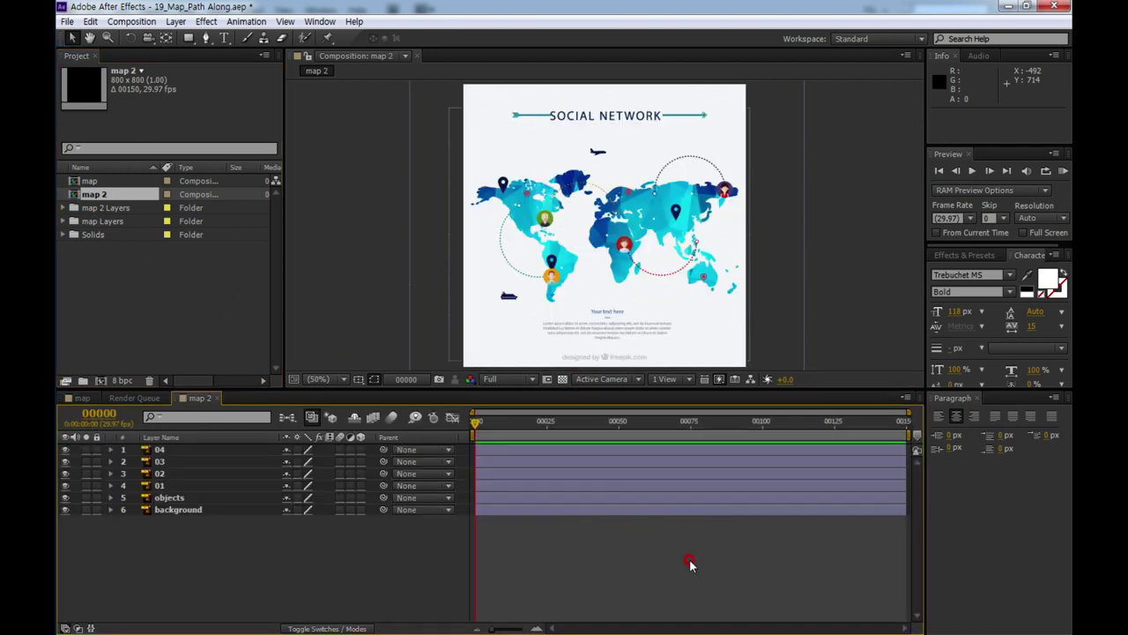
{"action": "key", "text": "ctrl+k"}
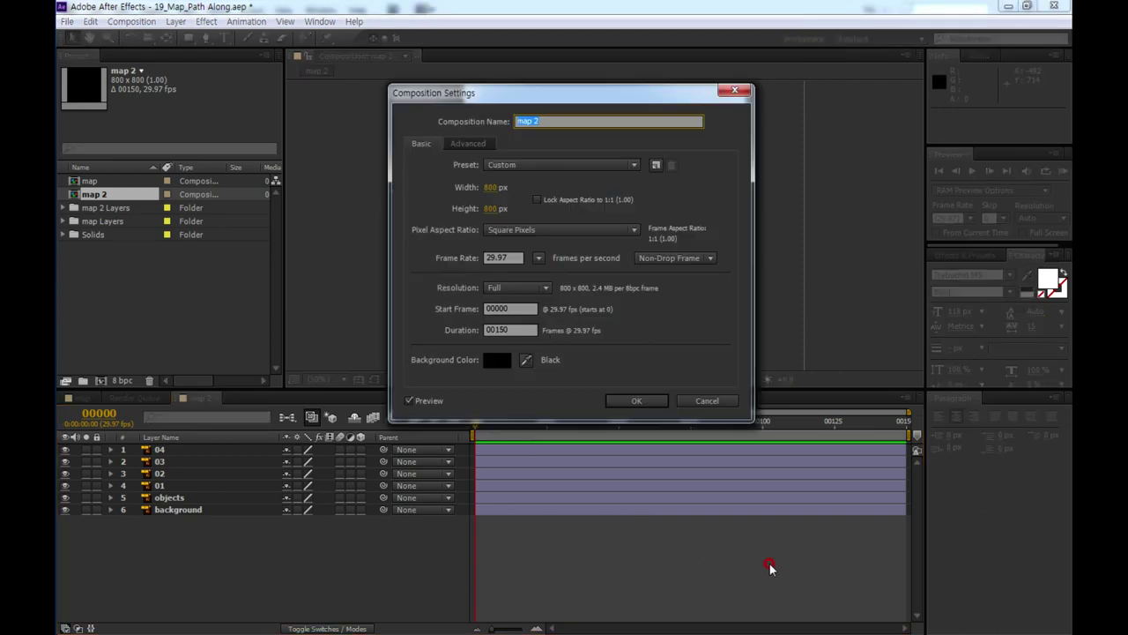
{"action": "left_click", "coordinate": [657, 403]}
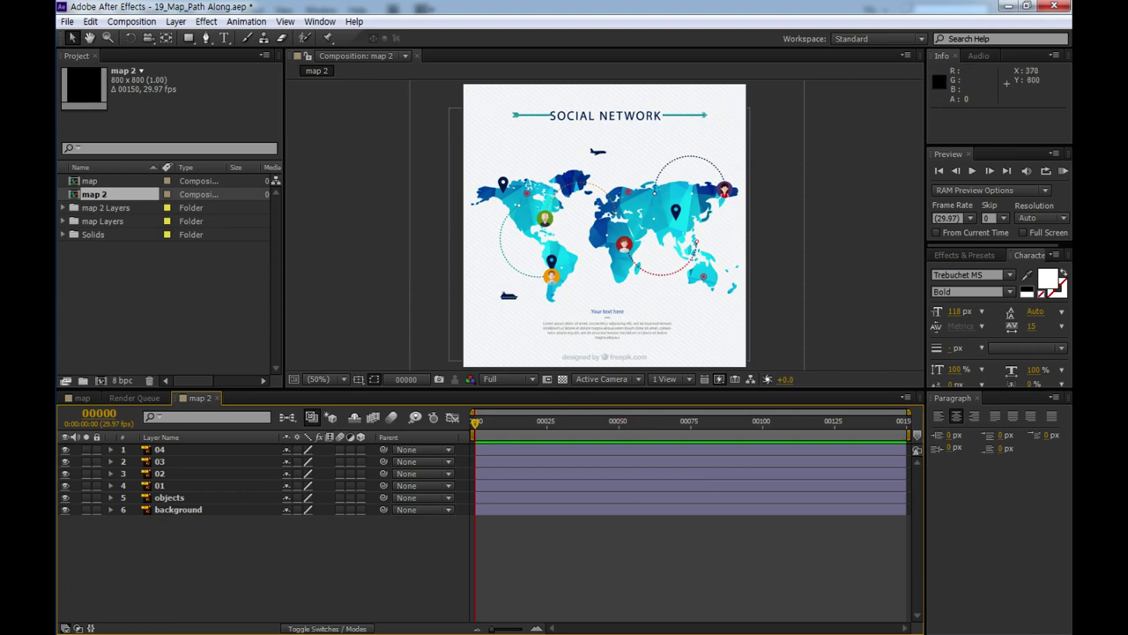
- Switch to Illustrator, isolate the clip group, and copy the teal dotted arc between North and South America
{"action": "key", "text": "alt+Tab"}
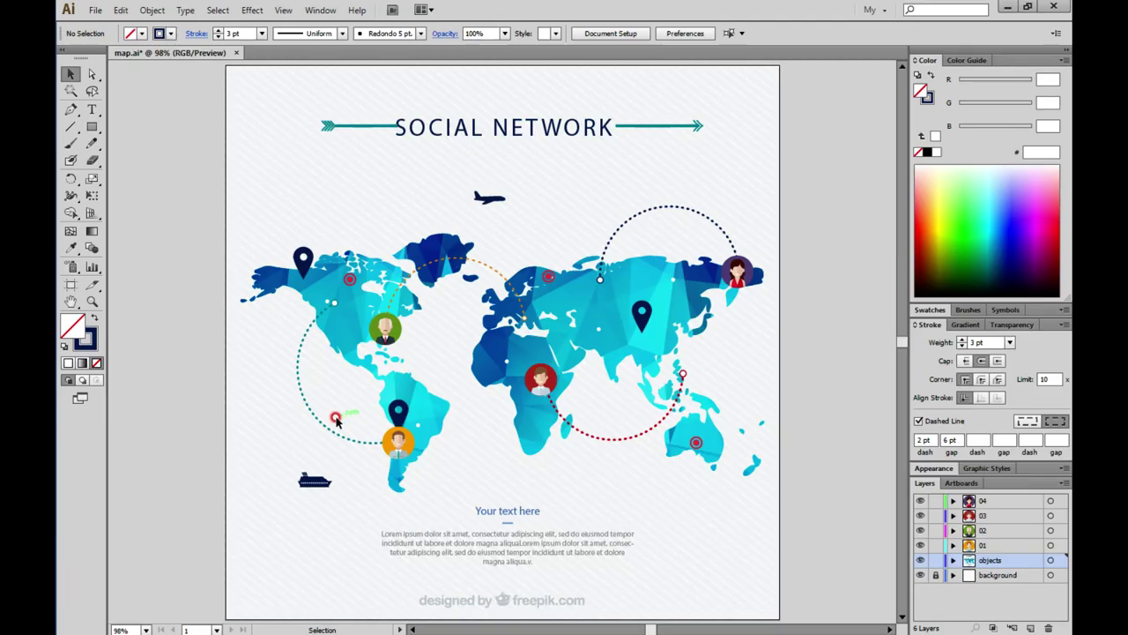
{"action": "left_click", "coordinate": [331, 430]}
{"action": "double_click", "coordinate": [329, 429]}
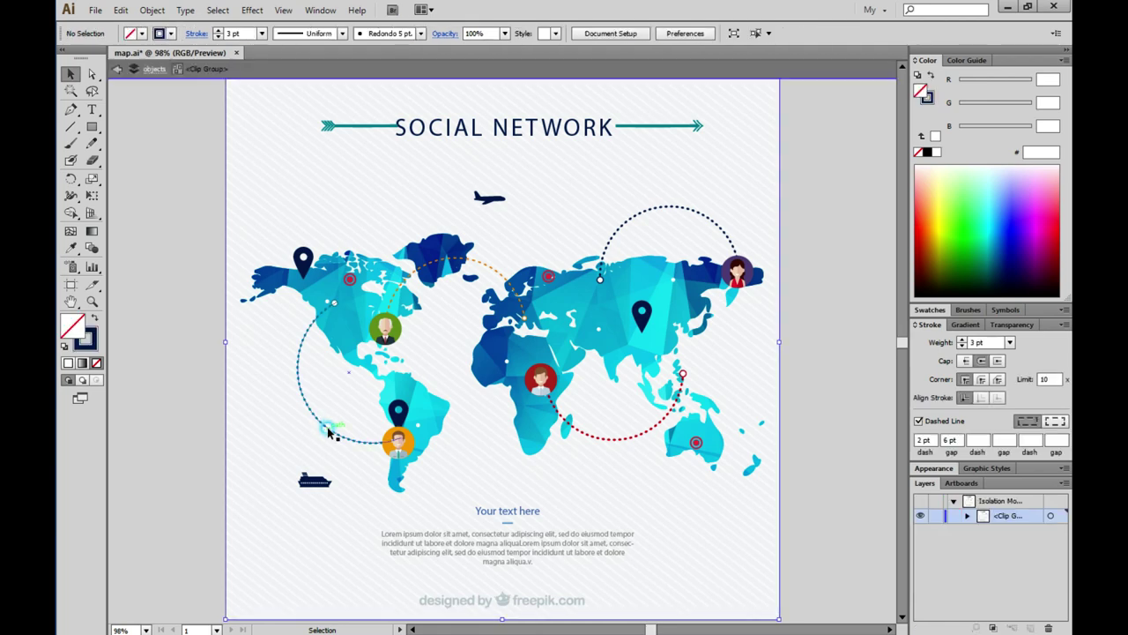
{"action": "double_click", "coordinate": [175, 335]}
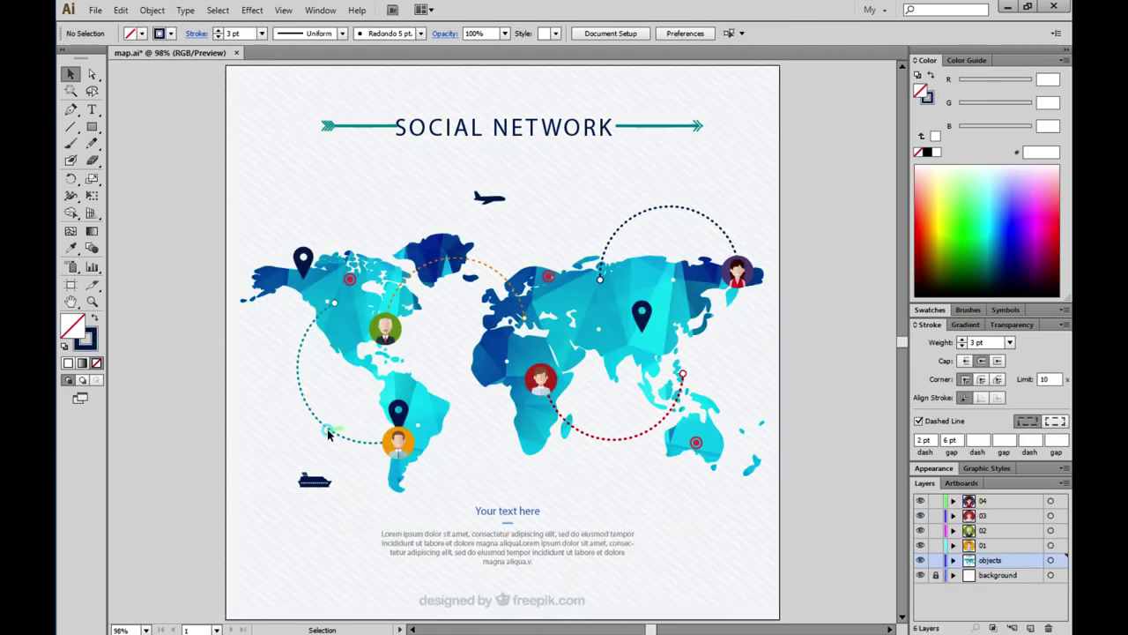
{"action": "double_click", "coordinate": [329, 431]}
{"action": "left_click", "coordinate": [328, 431]}
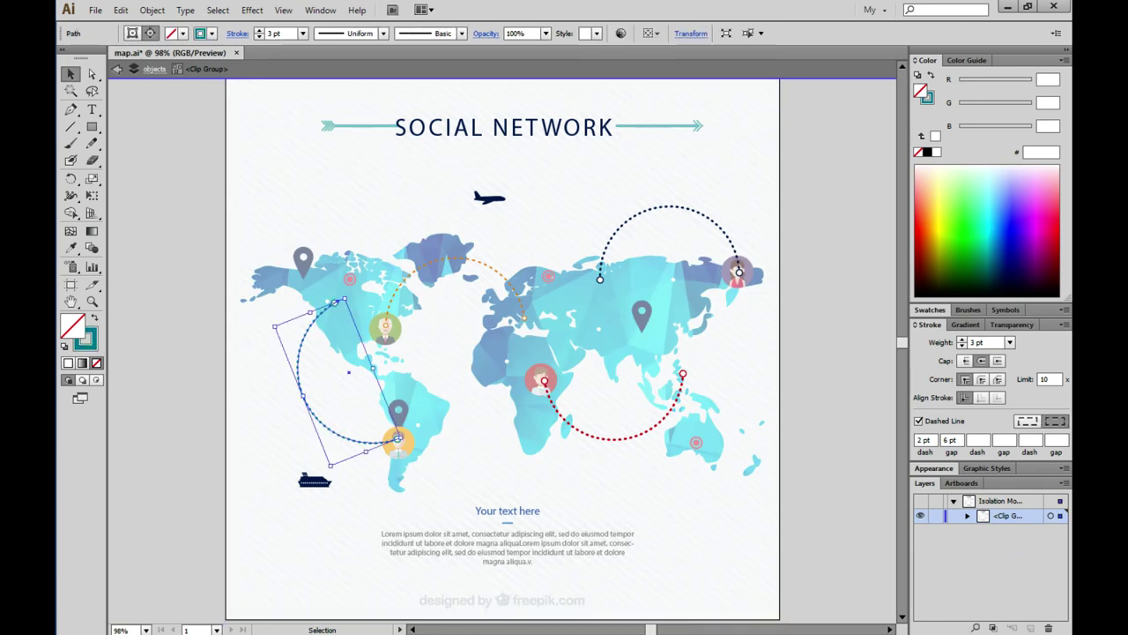
- Switch back to After Effects, enlarge the composition view, and add an adjustment layer to map 2
{"action": "key", "text": "alt+Tab"}
{"action": "left_click", "coordinate": [315, 555]}
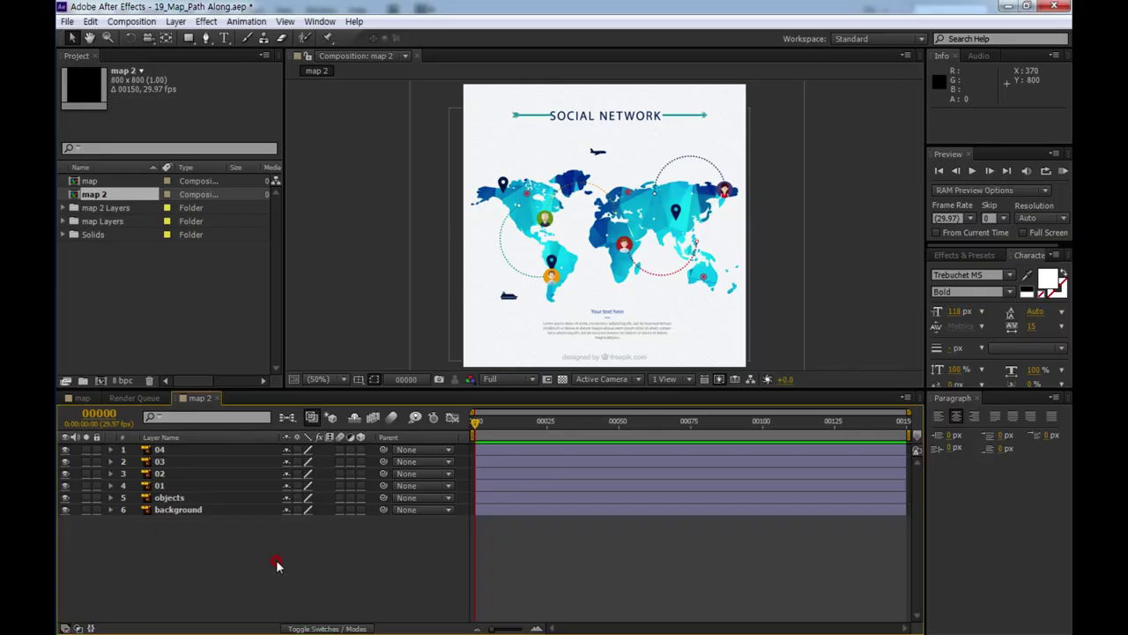
{"action": "left_click_drag", "start_coordinate": [494, 386], "coordinate": [491, 425]}
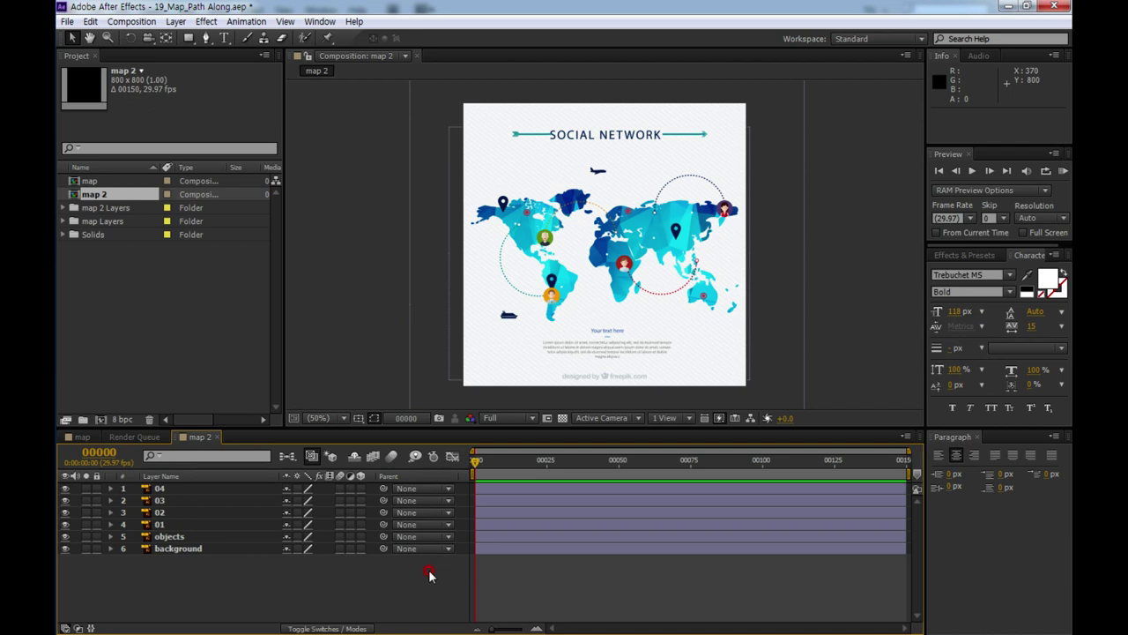
{"action": "key", "text": "ctrl+alt+y"}
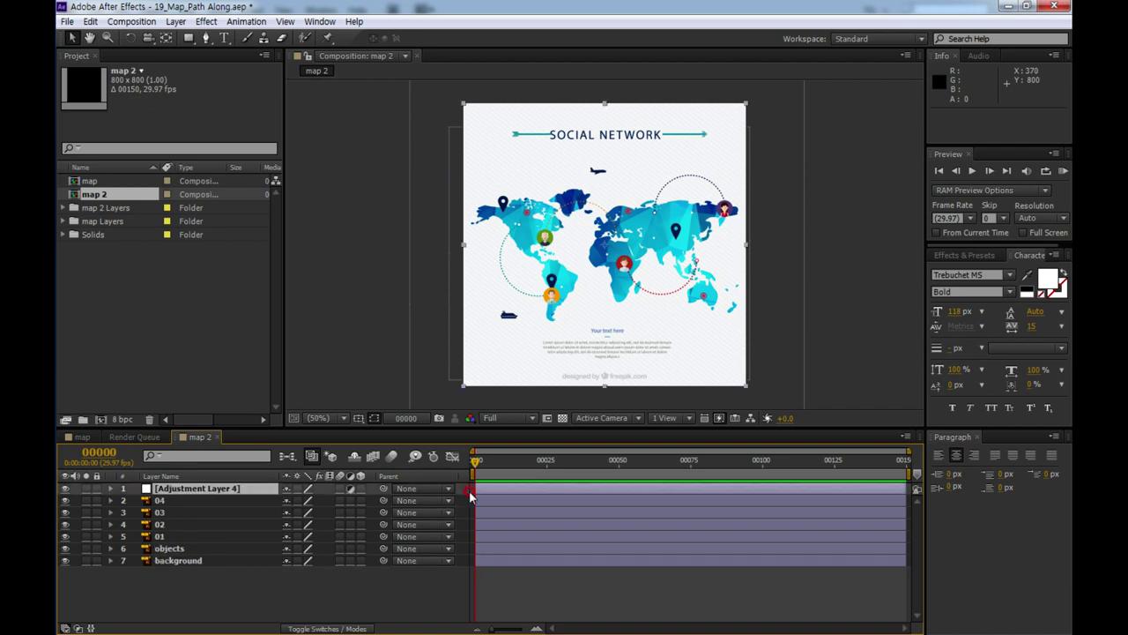
- Start a mask on the adjustment layer with the Pen tool and paste the copied arc as mask paths
{"action": "left_click", "coordinate": [206, 39]}
{"action": "left_click", "coordinate": [502, 232]}
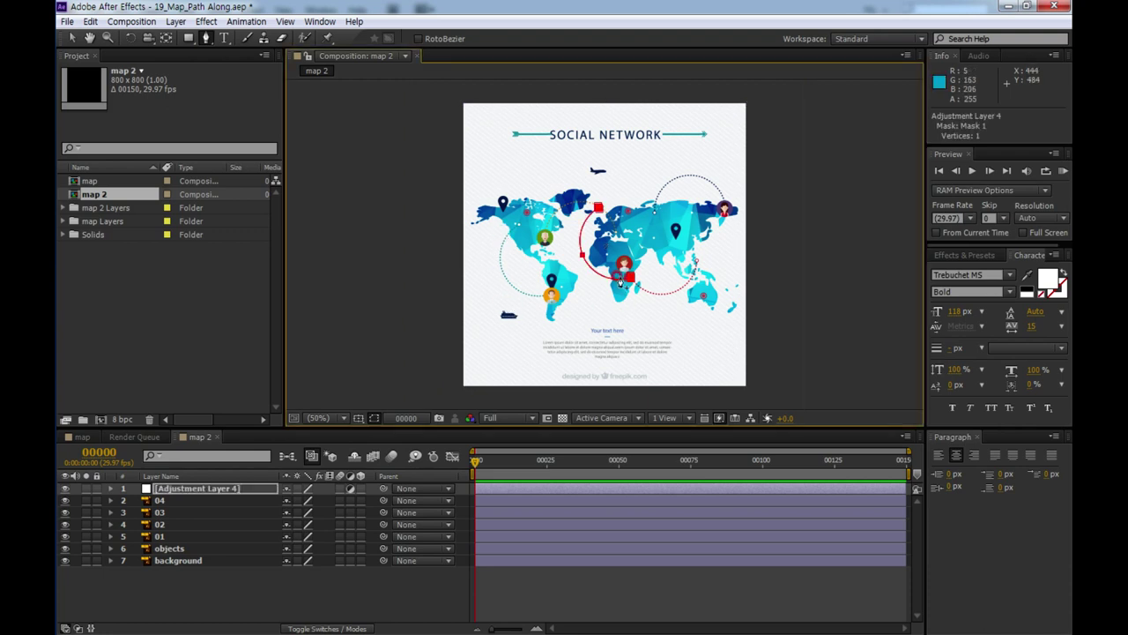
{"action": "scroll", "coordinate": [580, 295], "scroll_direction": "up", "scroll_amount": 2}
{"action": "left_click_drag", "start_coordinate": [570, 291], "coordinate": [599, 266]}
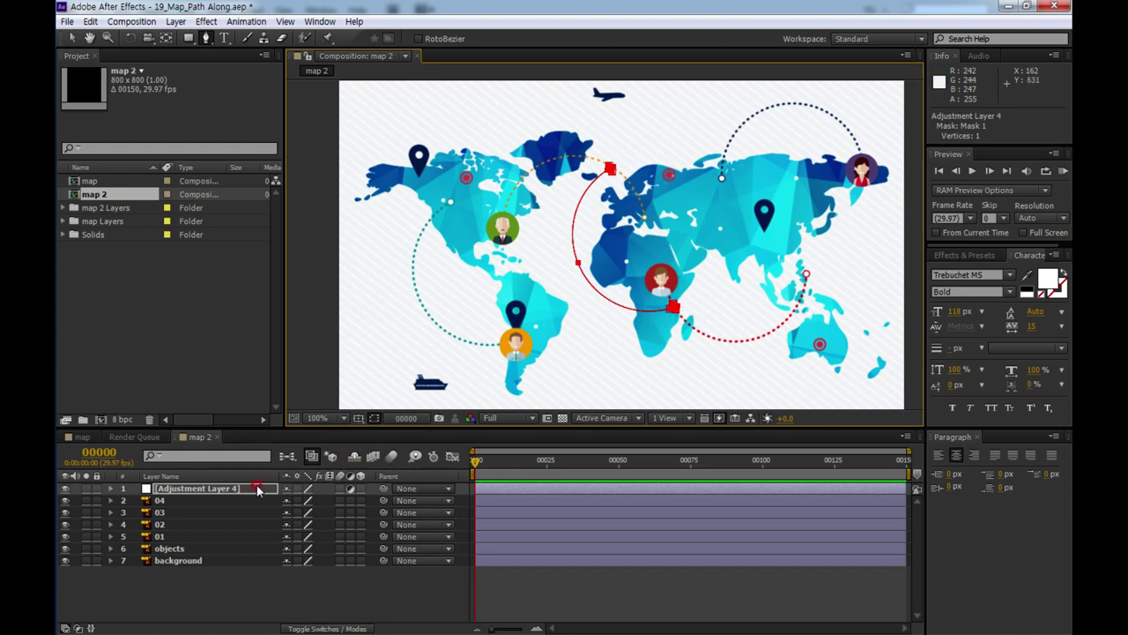
- Expand the adjustment layer's masks and examine the pasted arc path over the map
{"action": "left_click", "coordinate": [111, 489]}
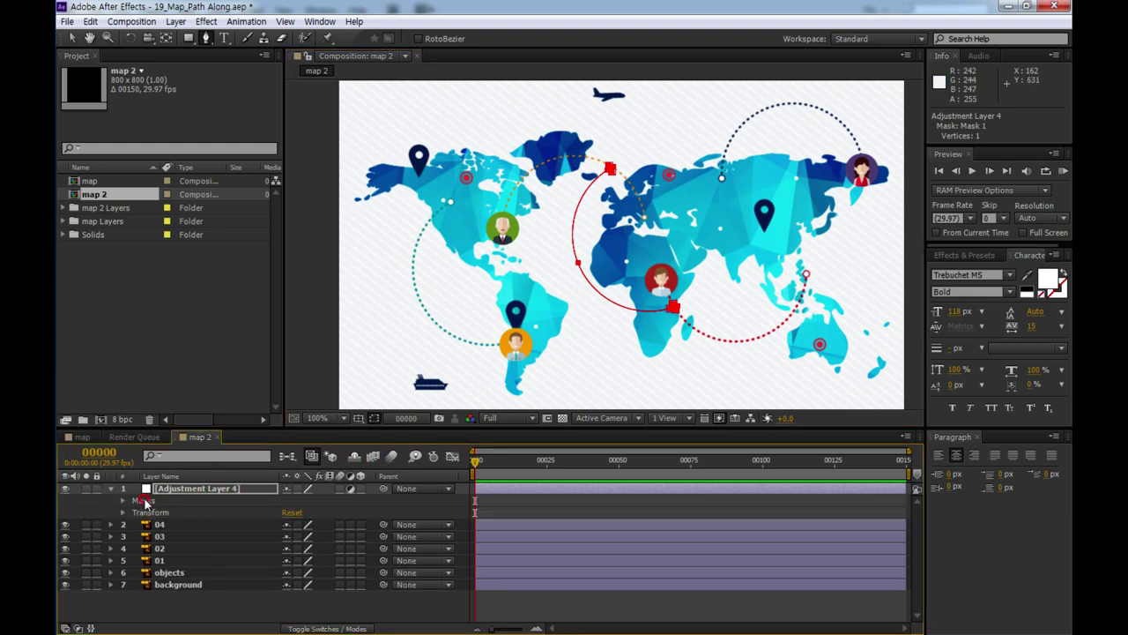
{"action": "left_click", "coordinate": [123, 500]}
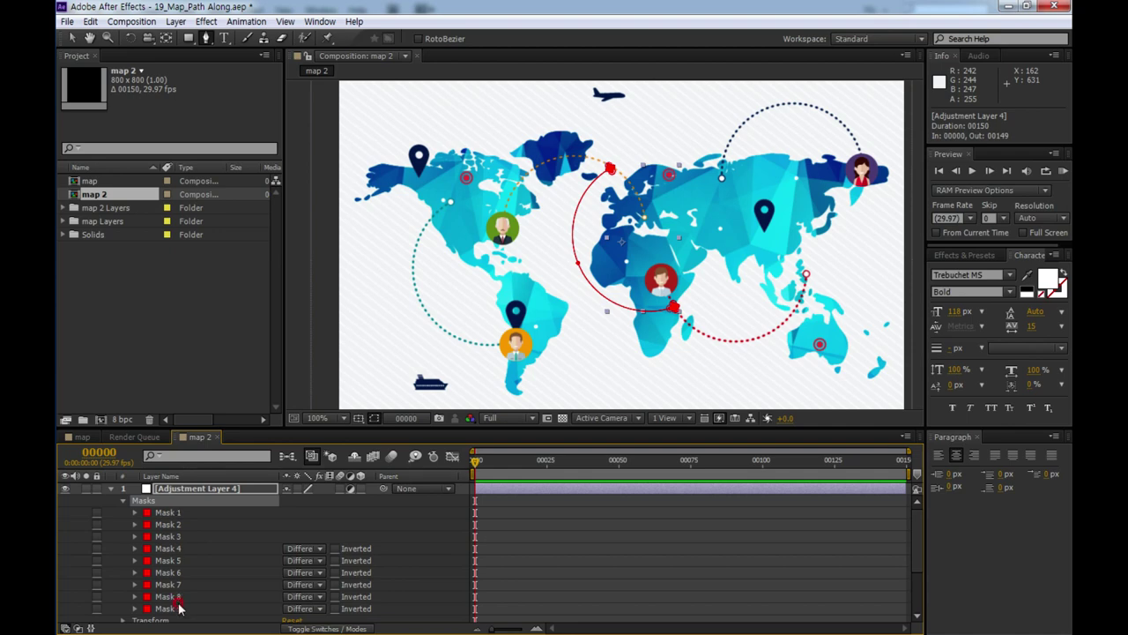
{"action": "scroll", "coordinate": [617, 228], "scroll_direction": "up", "scroll_amount": 1}
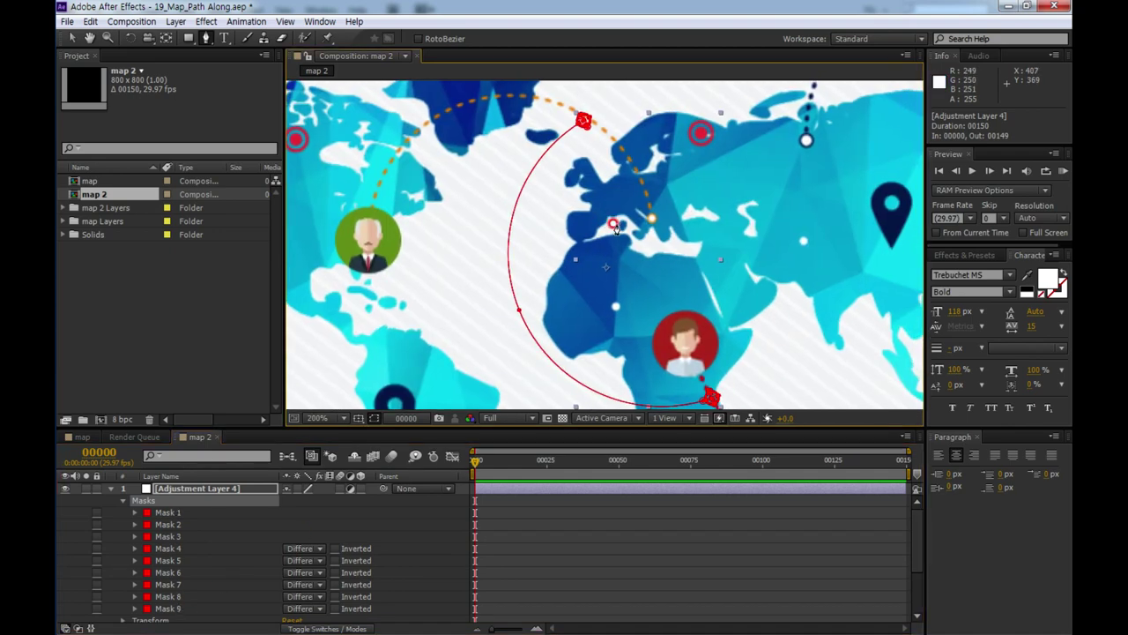
{"action": "left_click_drag", "start_coordinate": [695, 272], "coordinate": [701, 238]}
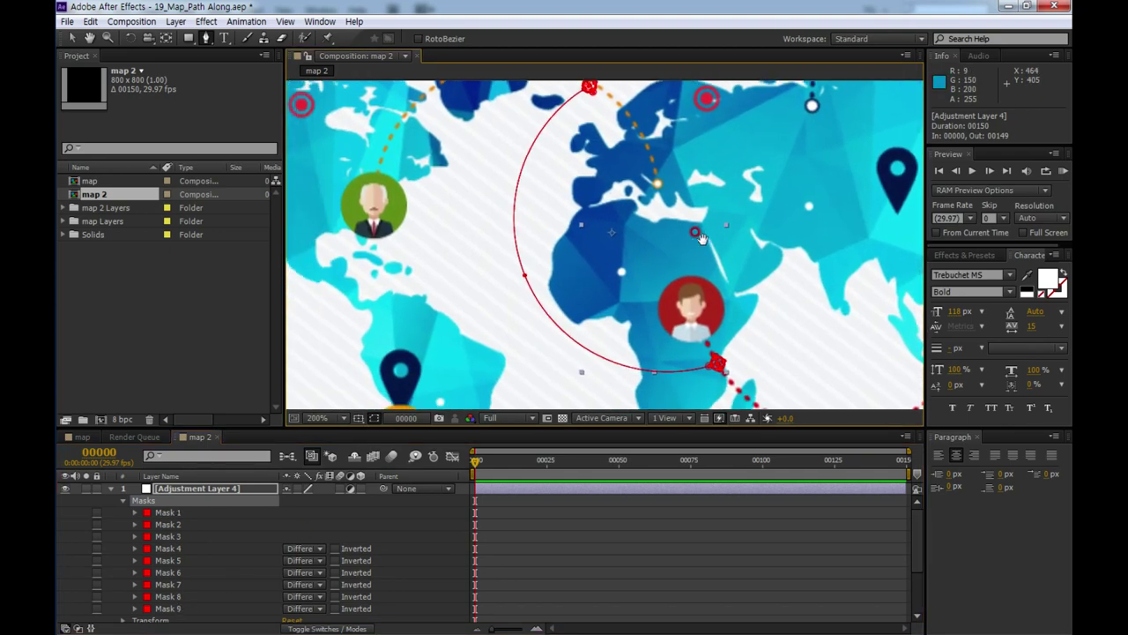
{"action": "scroll", "coordinate": [702, 238], "scroll_direction": "down", "scroll_amount": 1}
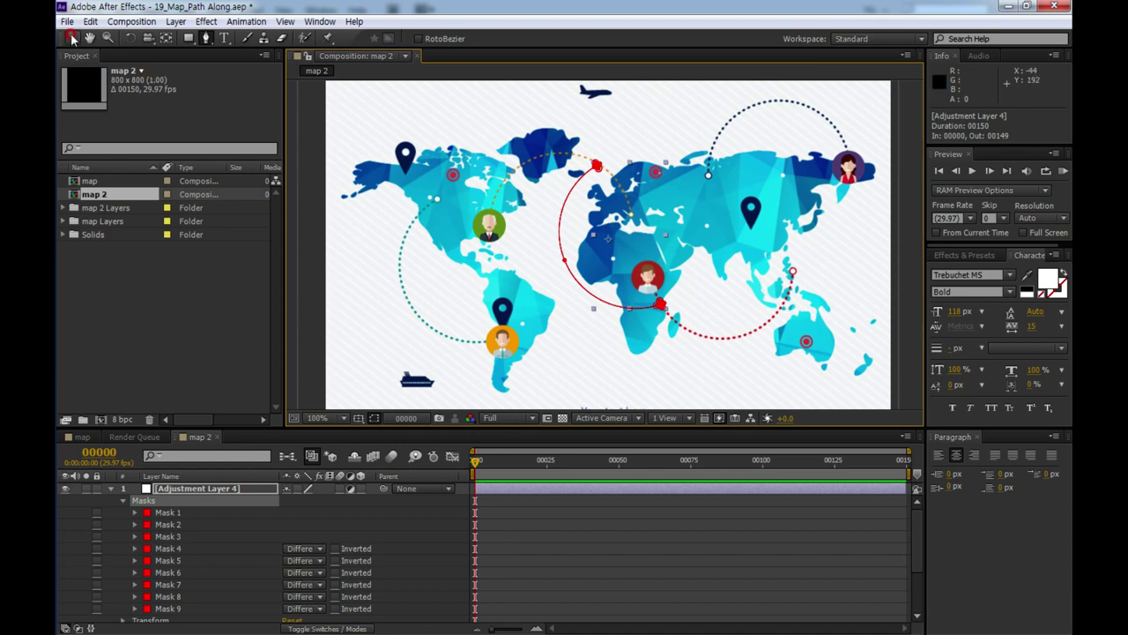
- Identify the large arc among the adjustment layer's masks and set the outline colour of Mask 2 to blue
{"action": "left_click", "coordinate": [74, 38]}
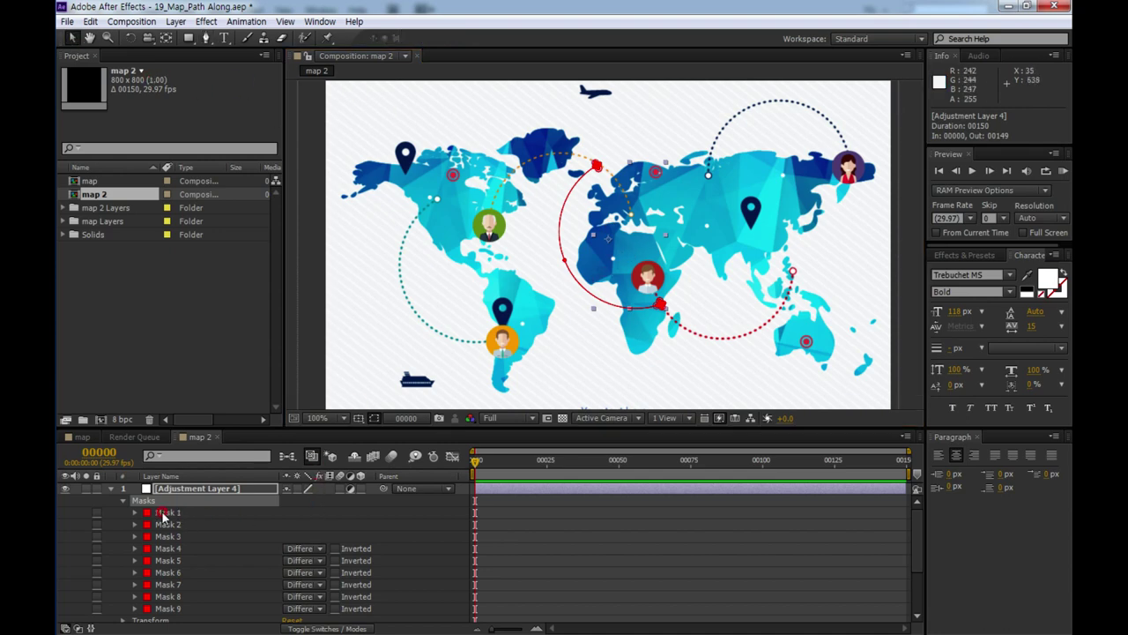
{"action": "left_click", "coordinate": [163, 512]}
{"action": "scroll", "coordinate": [661, 301], "scroll_direction": "up", "scroll_amount": 2}
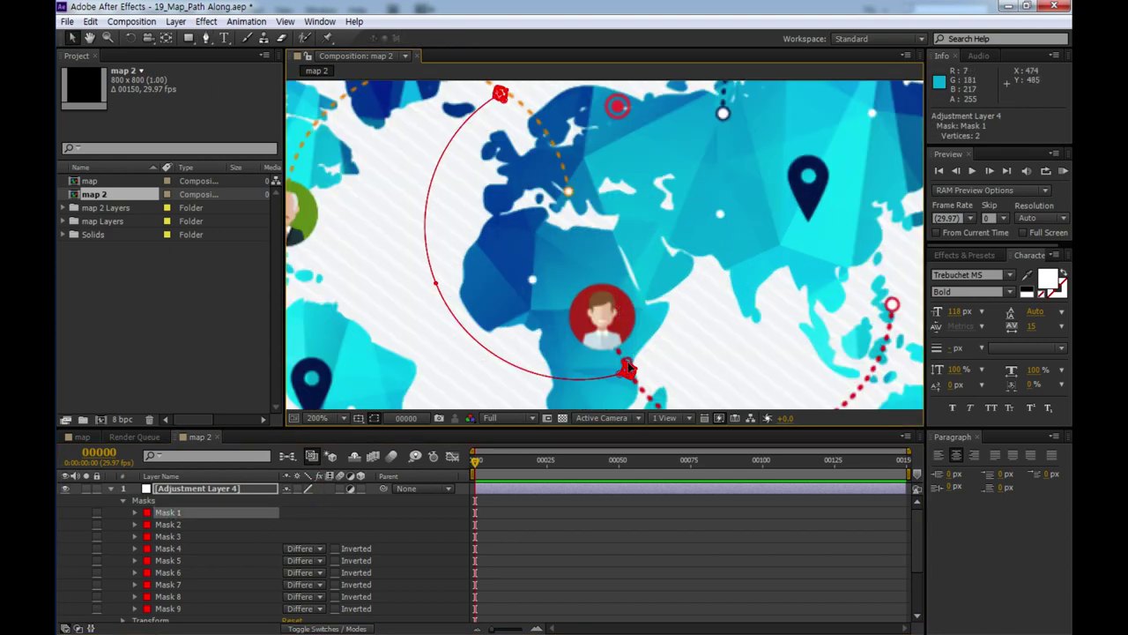
{"action": "left_click", "coordinate": [172, 525]}
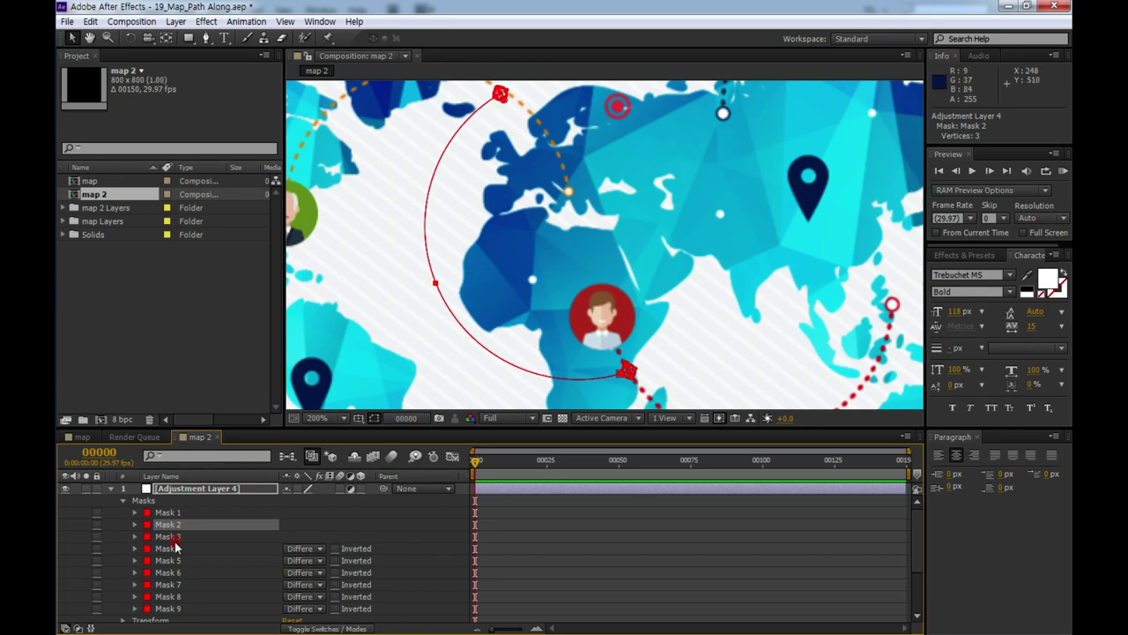
{"action": "left_click", "coordinate": [170, 537]}
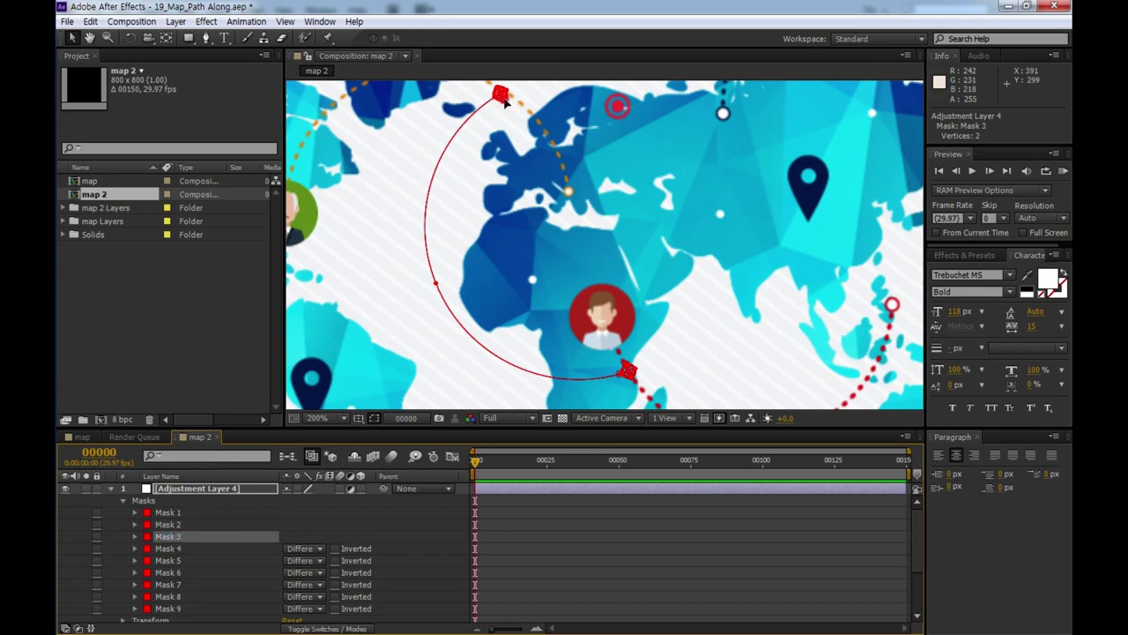
{"action": "left_click", "coordinate": [167, 525]}
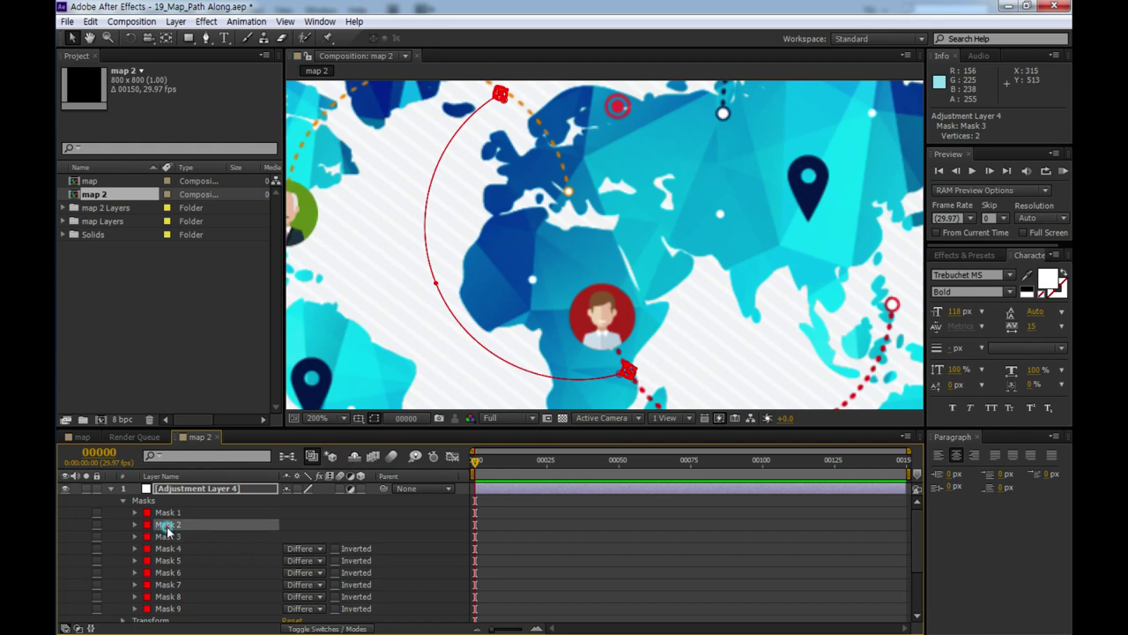
{"action": "left_click", "coordinate": [147, 524]}
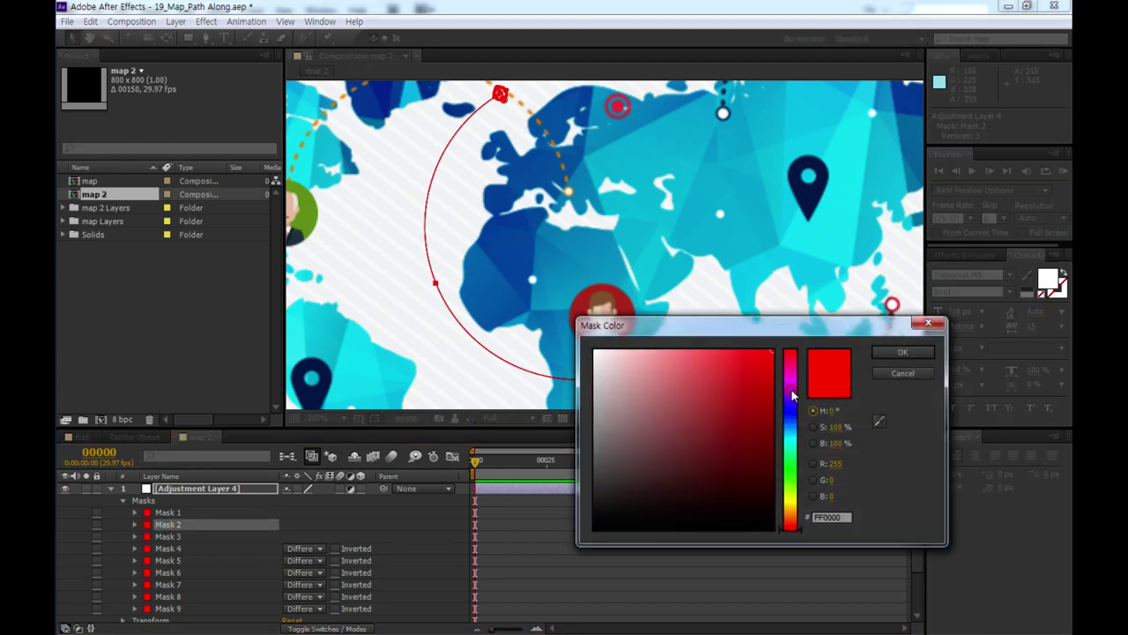
{"action": "left_click", "coordinate": [790, 421]}
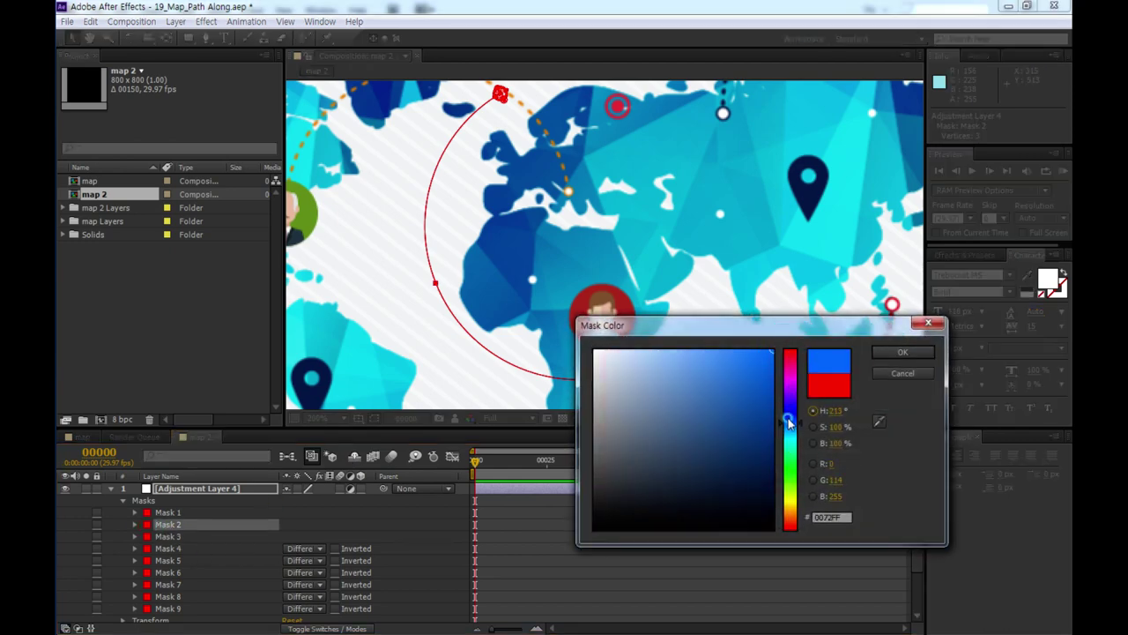
{"action": "left_click", "coordinate": [898, 353]}
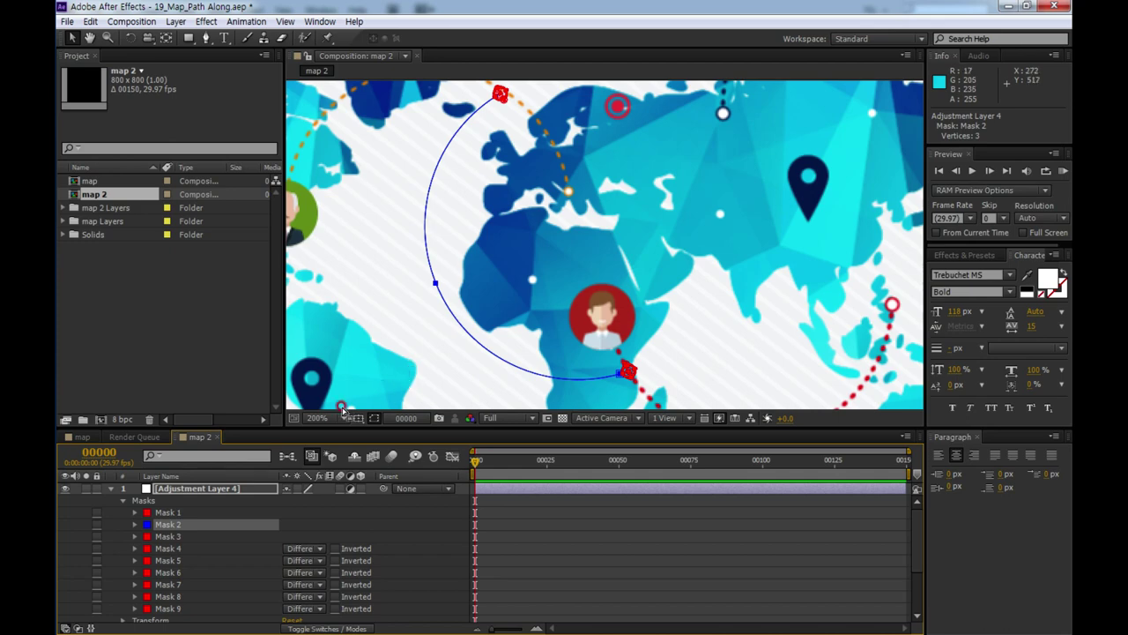
- Delete Mask 1 and Masks 3 through 9 from the adjustment layer, keeping only the blue arc of Mask 2
{"action": "left_click", "coordinate": [173, 513]}
{"action": "key", "text": "Delete"}
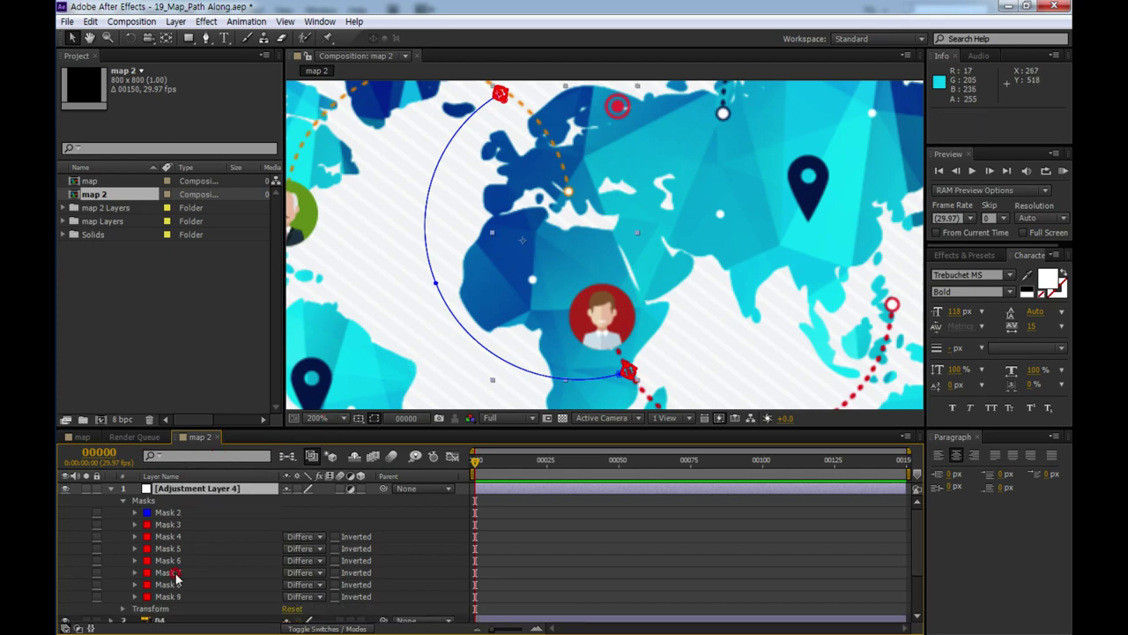
{"action": "left_click", "coordinate": [168, 525]}
{"action": "left_click", "coordinate": [168, 597], "text": "shift"}
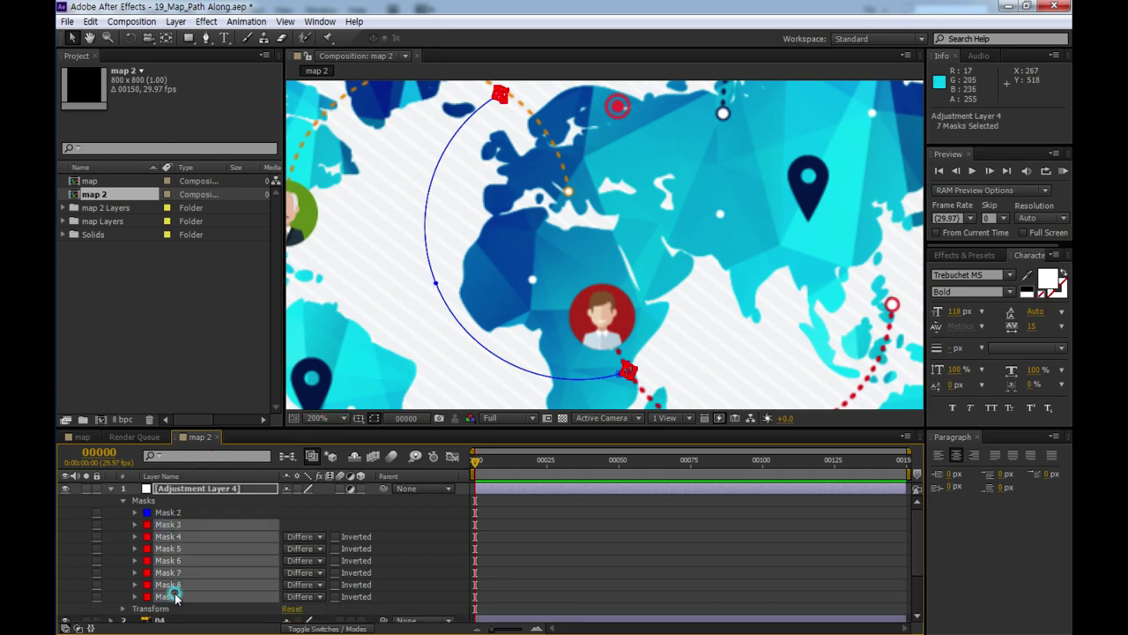
{"action": "key", "text": "Delete"}
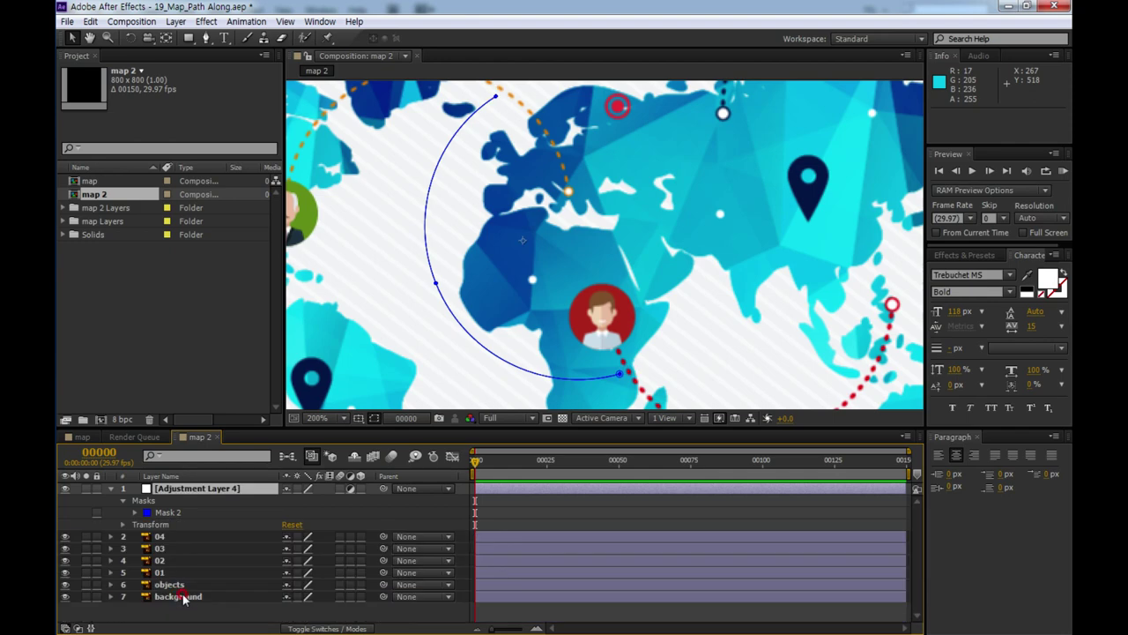
- Expand Mask 2, select its Mask Path, and align the arc exactly over the teal dotted arc between North and South America
{"action": "left_click", "coordinate": [165, 513]}
{"action": "scroll", "coordinate": [629, 296], "scroll_direction": "down", "scroll_amount": 2}
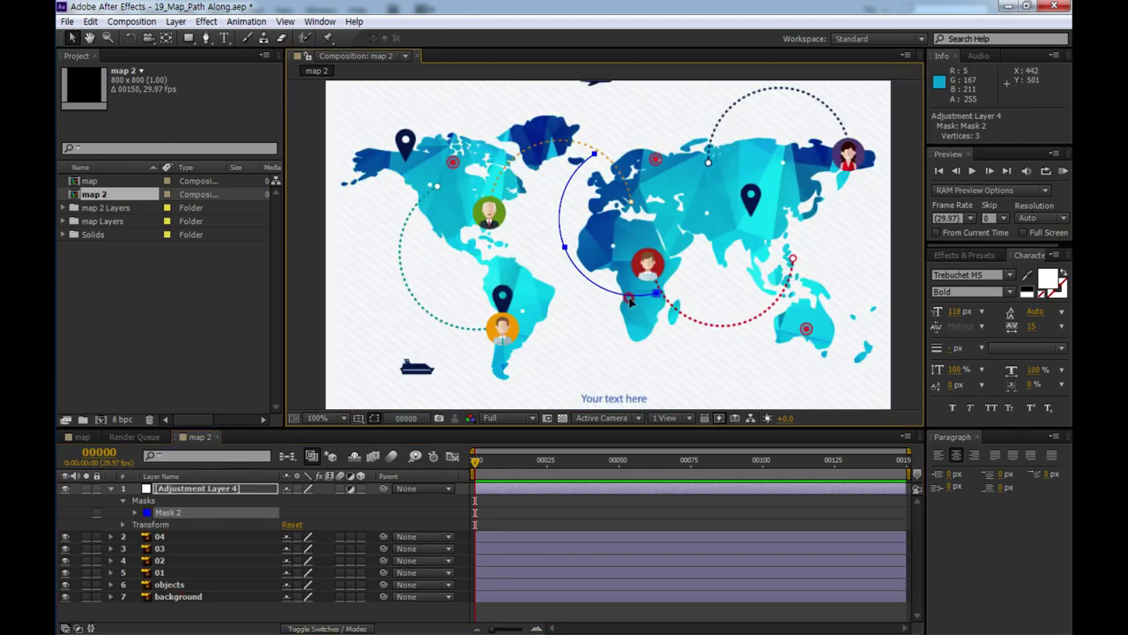
{"action": "left_click", "coordinate": [135, 513]}
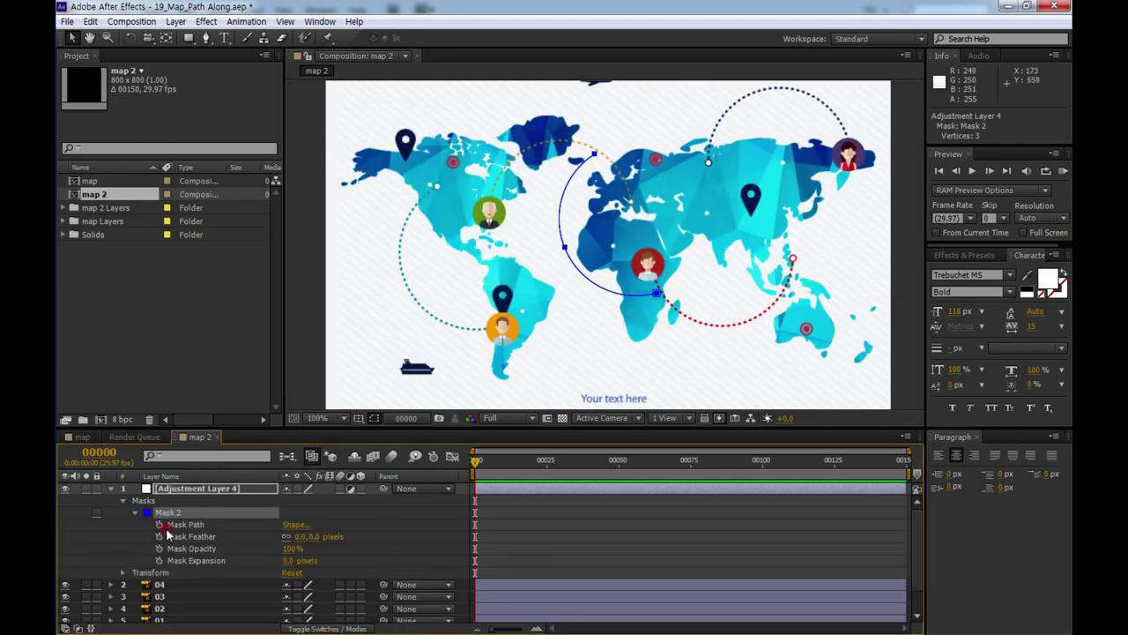
{"action": "left_click", "coordinate": [179, 527]}
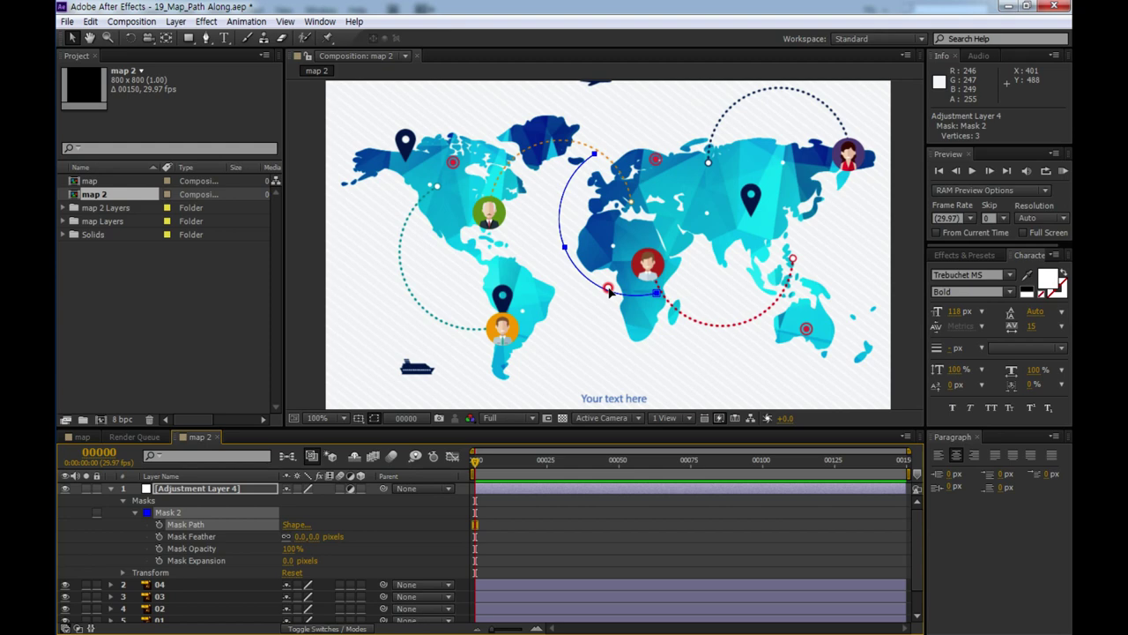
{"action": "left_click_drag", "start_coordinate": [608, 293], "coordinate": [452, 326]}
{"action": "left_click_drag", "start_coordinate": [480, 244], "coordinate": [496, 244]}
{"action": "scroll", "coordinate": [496, 245], "scroll_direction": "up", "scroll_amount": 2}
{"action": "left_click_drag", "start_coordinate": [437, 270], "coordinate": [753, 224]}
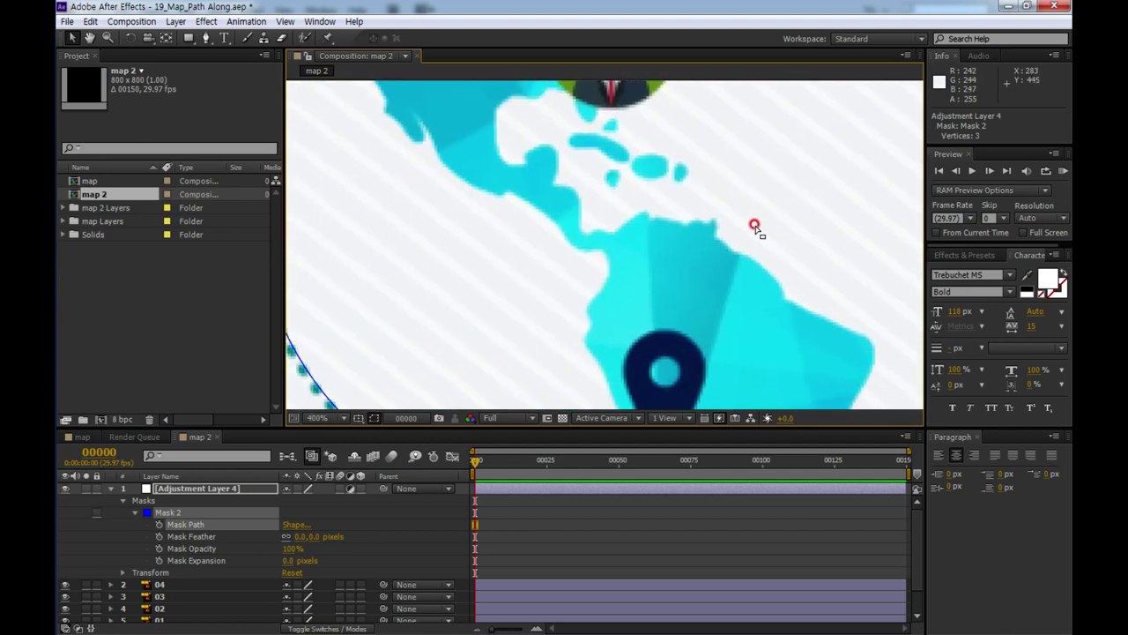
{"action": "scroll", "coordinate": [753, 224], "scroll_direction": "down", "scroll_amount": 1}
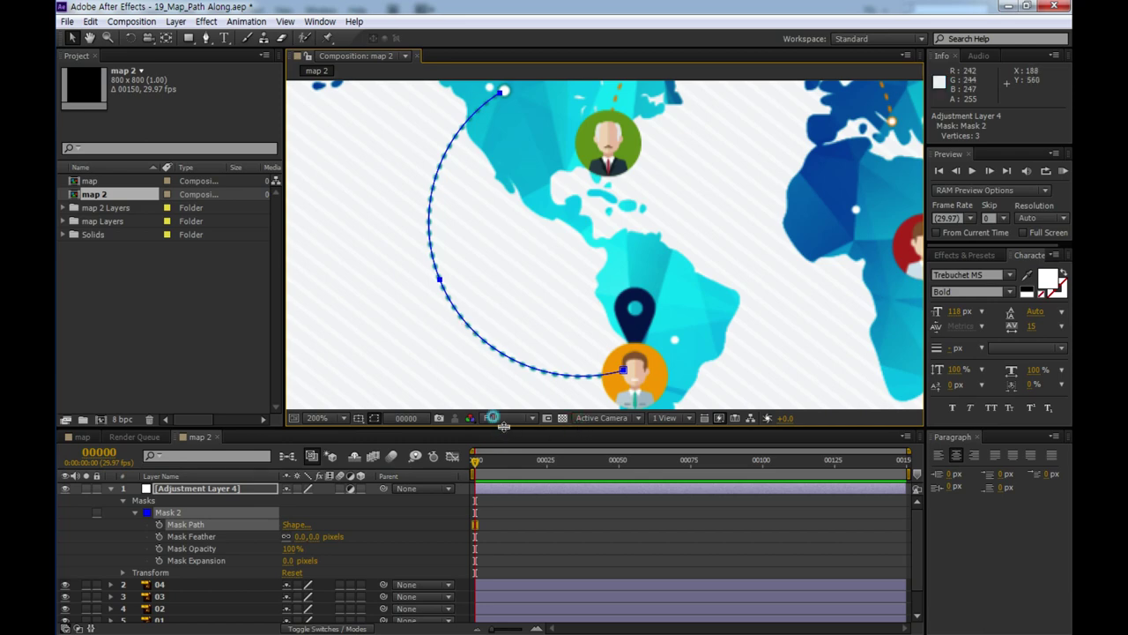
- Copy the Mask Path of Mask 2 and paste it into the Position property of layer 01 at frame 0
{"action": "left_click_drag", "start_coordinate": [503, 426], "coordinate": [498, 393]}
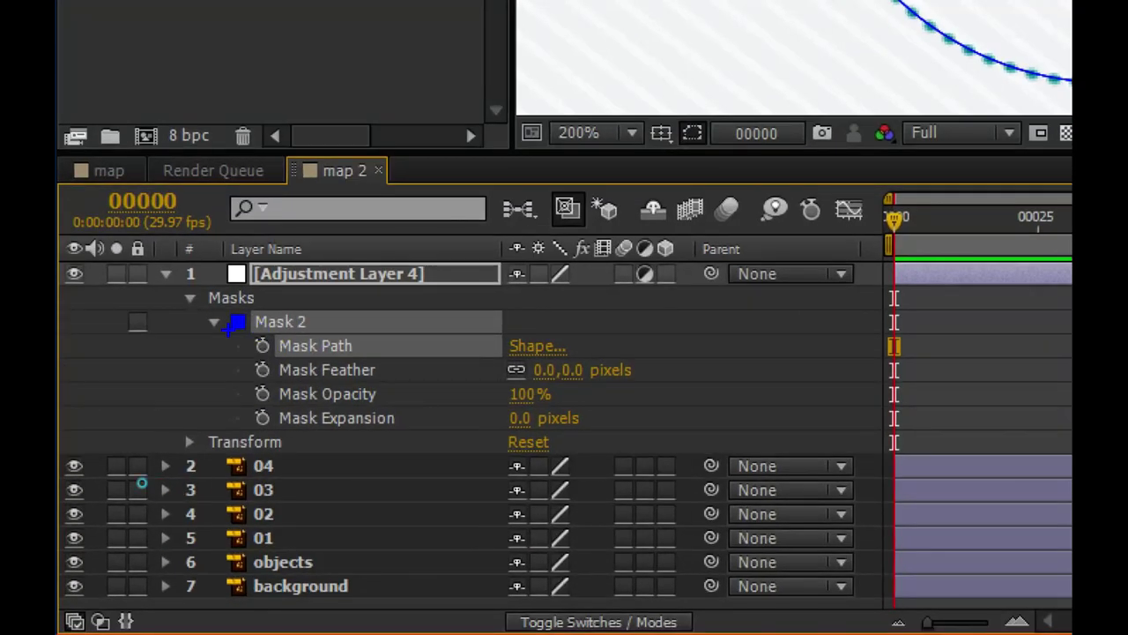
{"action": "mouse_move", "coordinate": [231, 330]}
{"action": "left_mouse_down"}
{"action": "mouse_move", "coordinate": [310, 327]}
{"action": "mouse_move", "coordinate": [249, 366]}
{"action": "mouse_move", "coordinate": [349, 341]}
{"action": "mouse_move", "coordinate": [300, 359]}
{"action": "mouse_move", "coordinate": [317, 348]}
{"action": "left_mouse_up"}
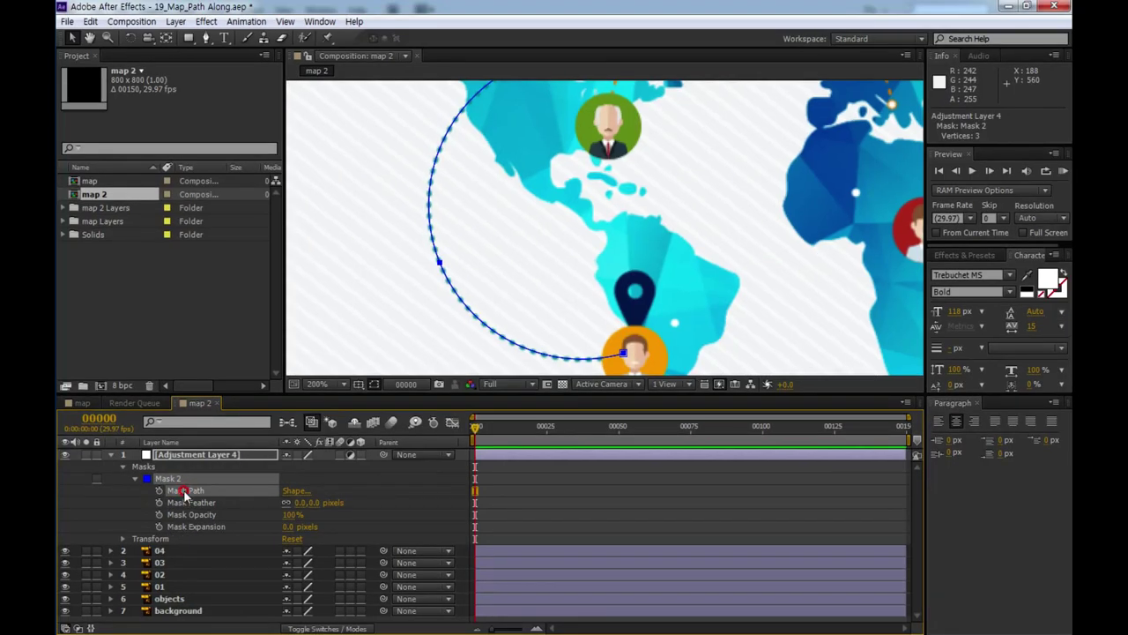
{"action": "left_click_drag", "start_coordinate": [641, 352], "coordinate": [637, 321]}
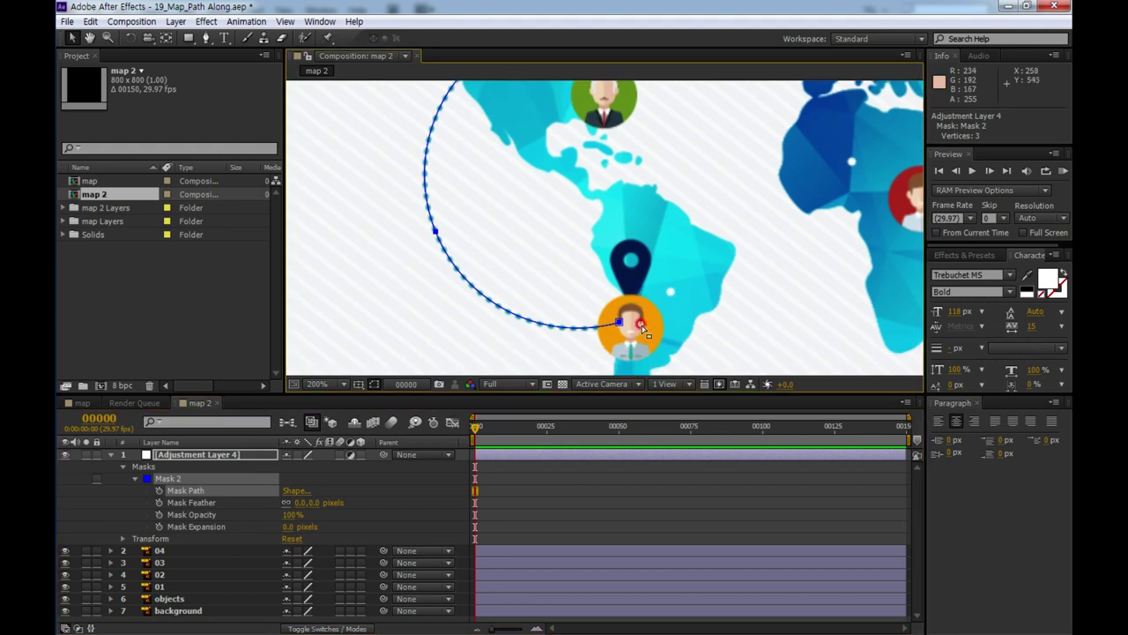
{"action": "left_click", "coordinate": [165, 587]}
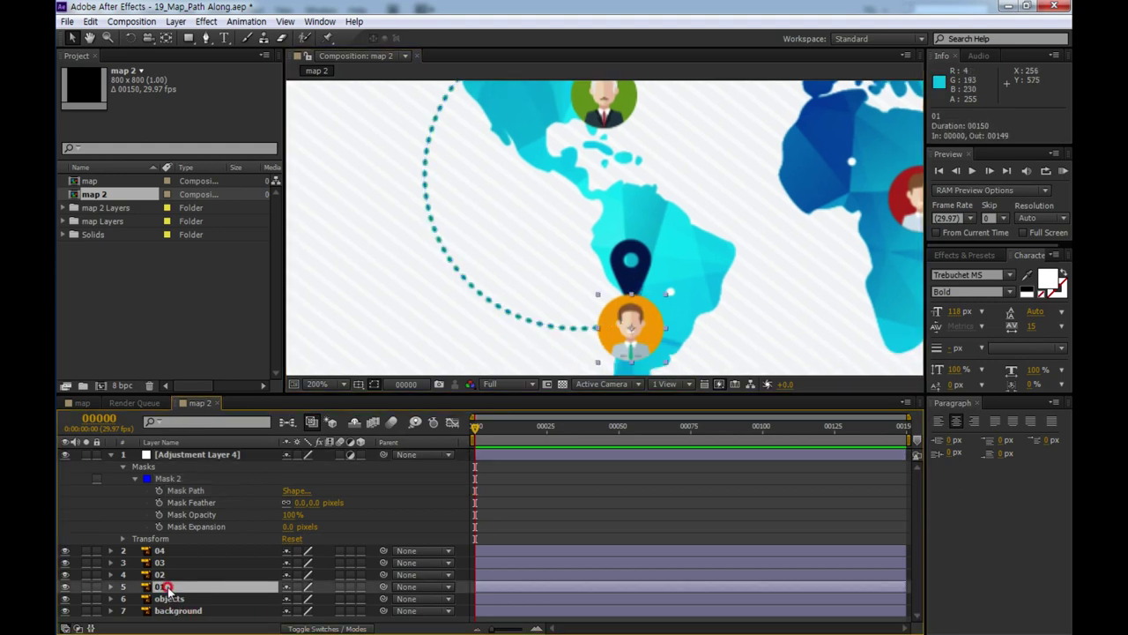
{"action": "key", "text": "p"}
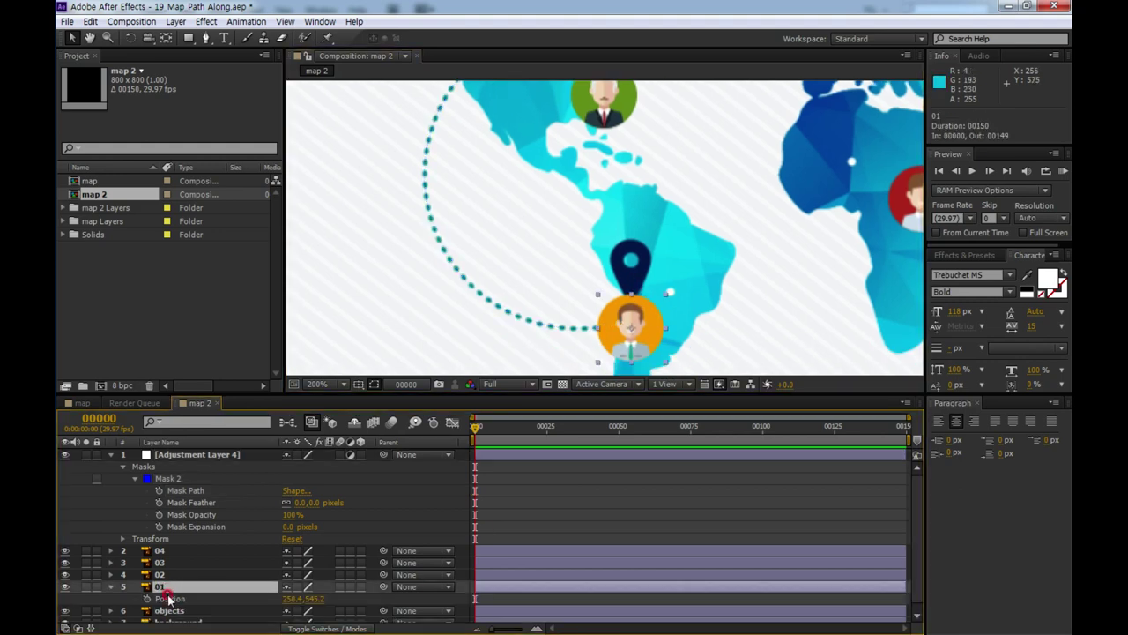
{"action": "left_click", "coordinate": [166, 600]}
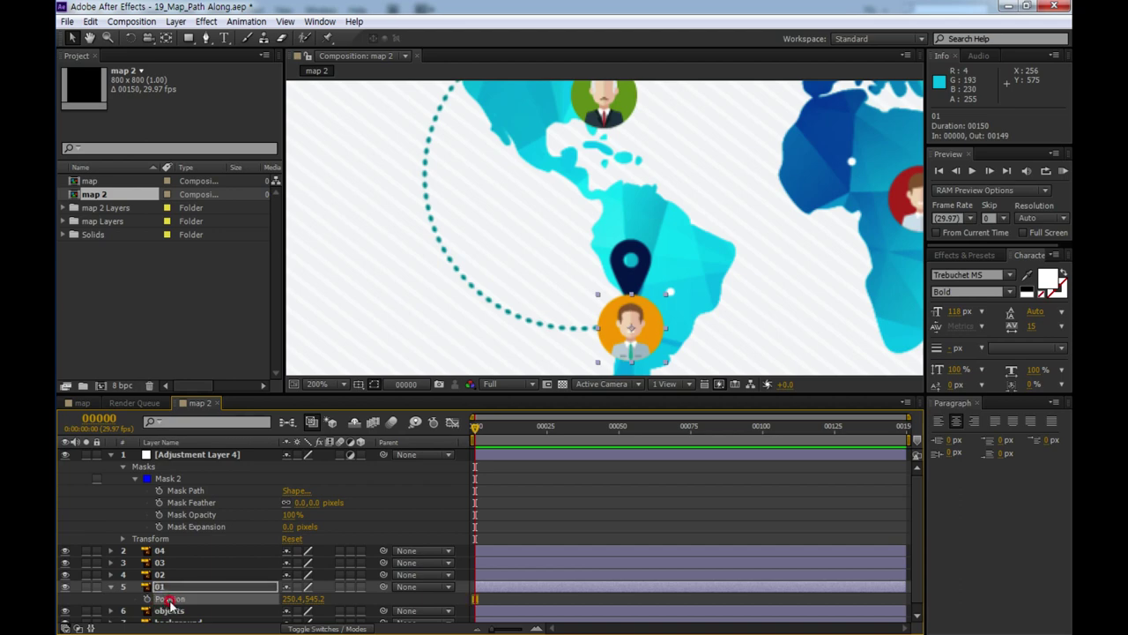
{"action": "key", "text": "ctrl+v"}
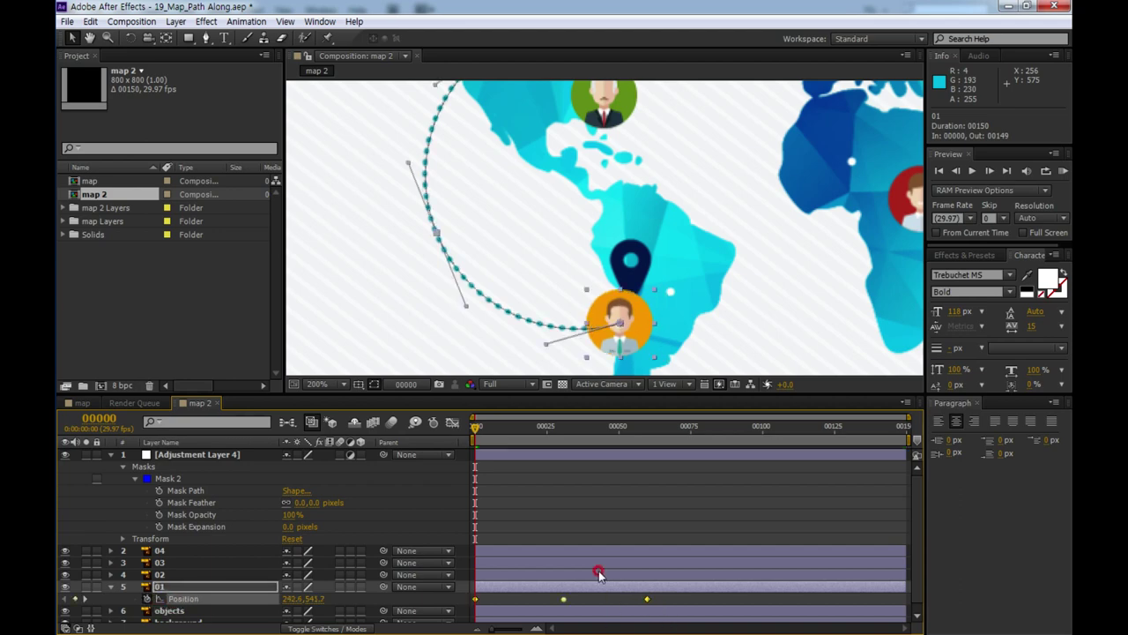
- Compress layer 01's Position keyframes so the last one falls on frame 25, and apply Easy Ease to the first and last keyframes
{"action": "left_click_drag", "start_coordinate": [475, 431], "coordinate": [561, 458]}
{"action": "left_click", "coordinate": [650, 601]}
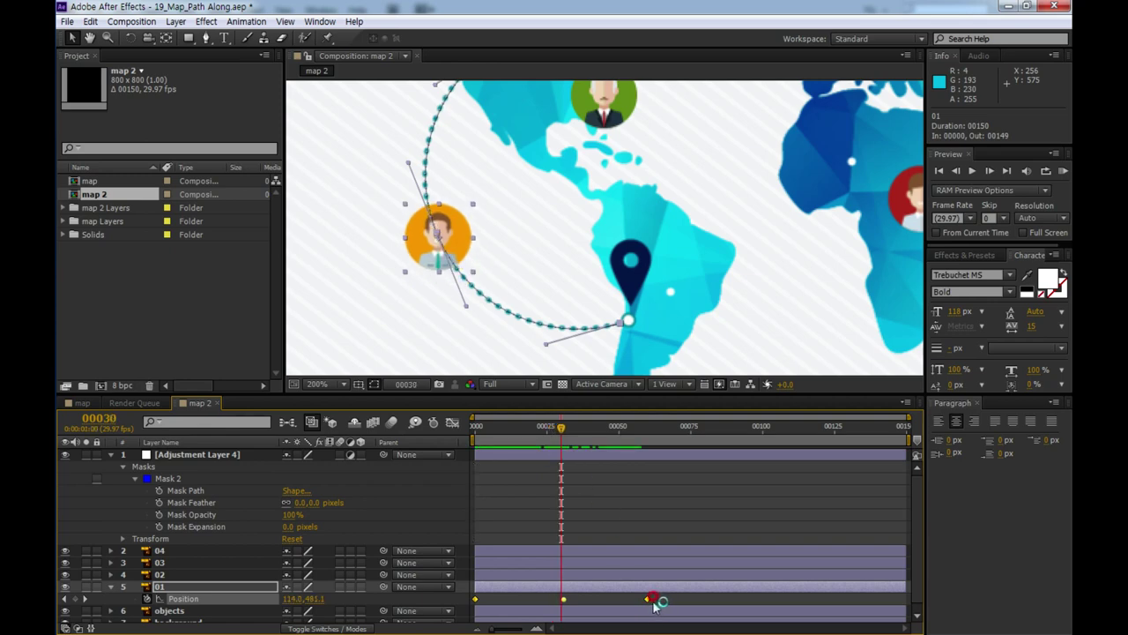
{"action": "left_click_drag", "start_coordinate": [562, 429], "coordinate": [545, 431]}
{"action": "left_click", "coordinate": [640, 603]}
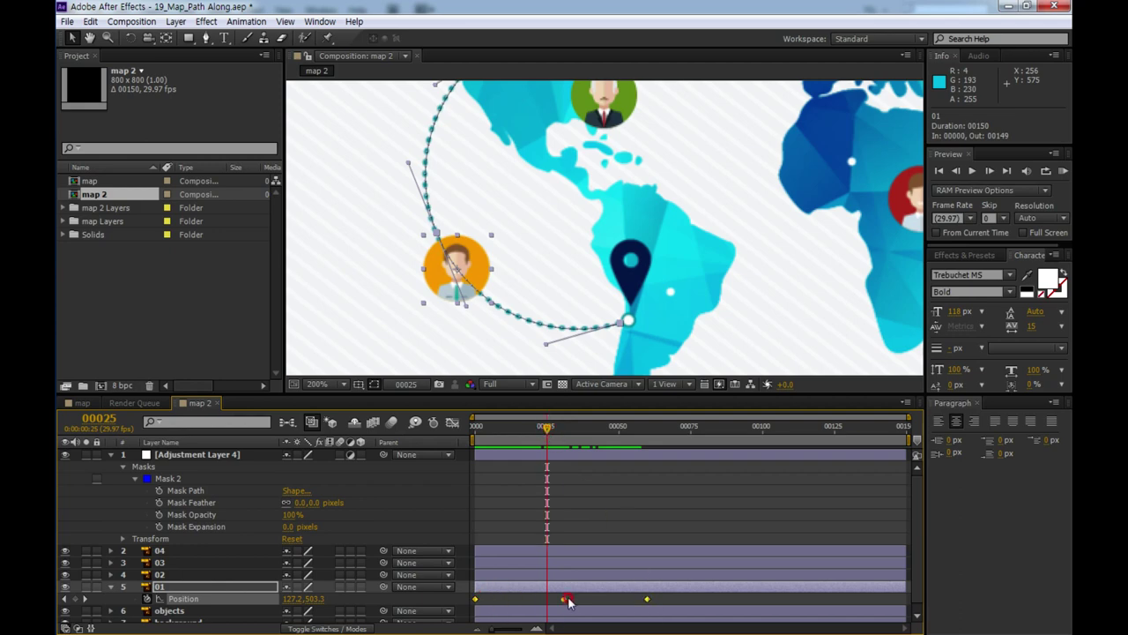
{"action": "left_click", "coordinate": [651, 588]}
{"action": "left_click", "coordinate": [642, 599]}
{"action": "left_click", "coordinate": [655, 610]}
{"action": "left_click_drag", "start_coordinate": [649, 601], "coordinate": [545, 599]}
{"action": "left_click", "coordinate": [577, 592]}
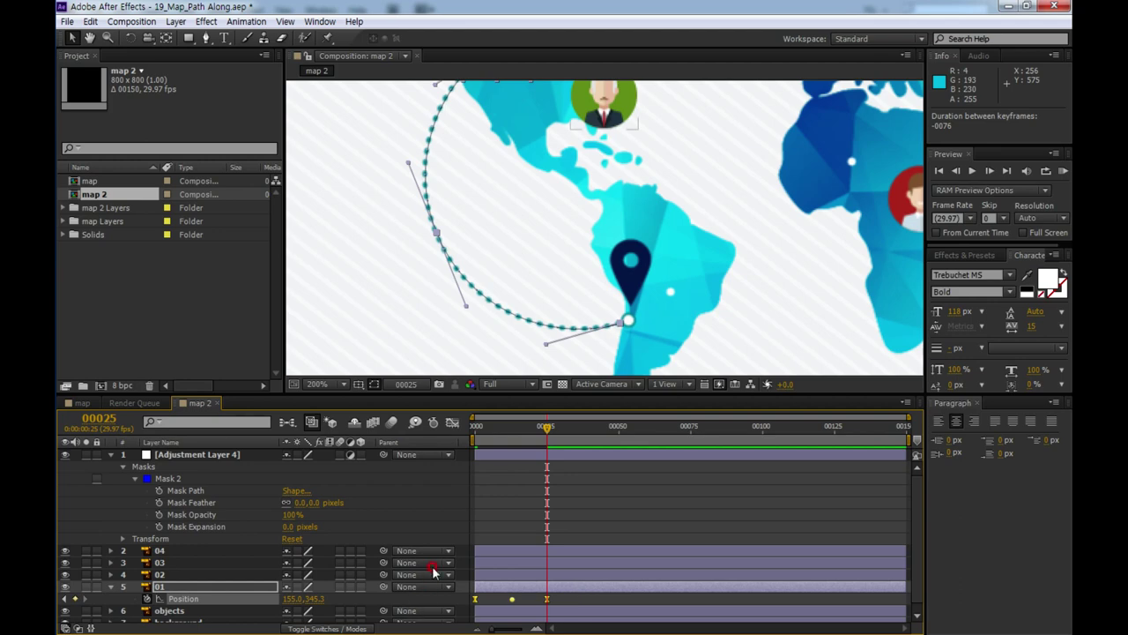
- Scrub between frames 25 and 0 to preview the orange avatar's movement along the teal arc
{"action": "left_click_drag", "start_coordinate": [653, 262], "coordinate": [662, 300]}
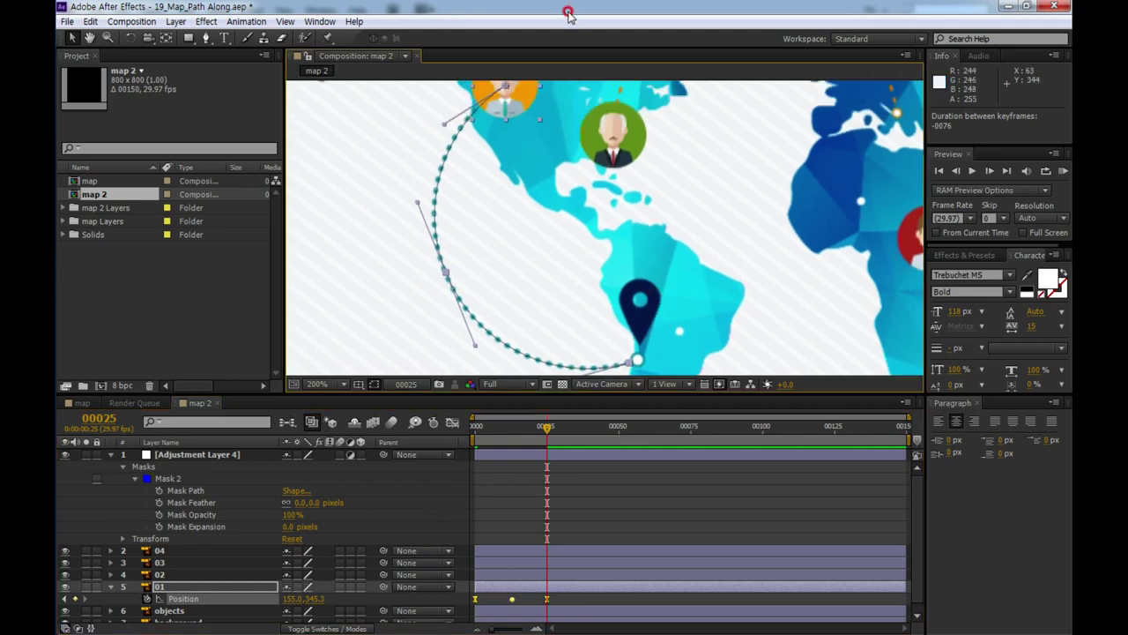
{"action": "left_click", "coordinate": [546, 441]}
{"action": "left_click_drag", "start_coordinate": [548, 435], "coordinate": [447, 438]}
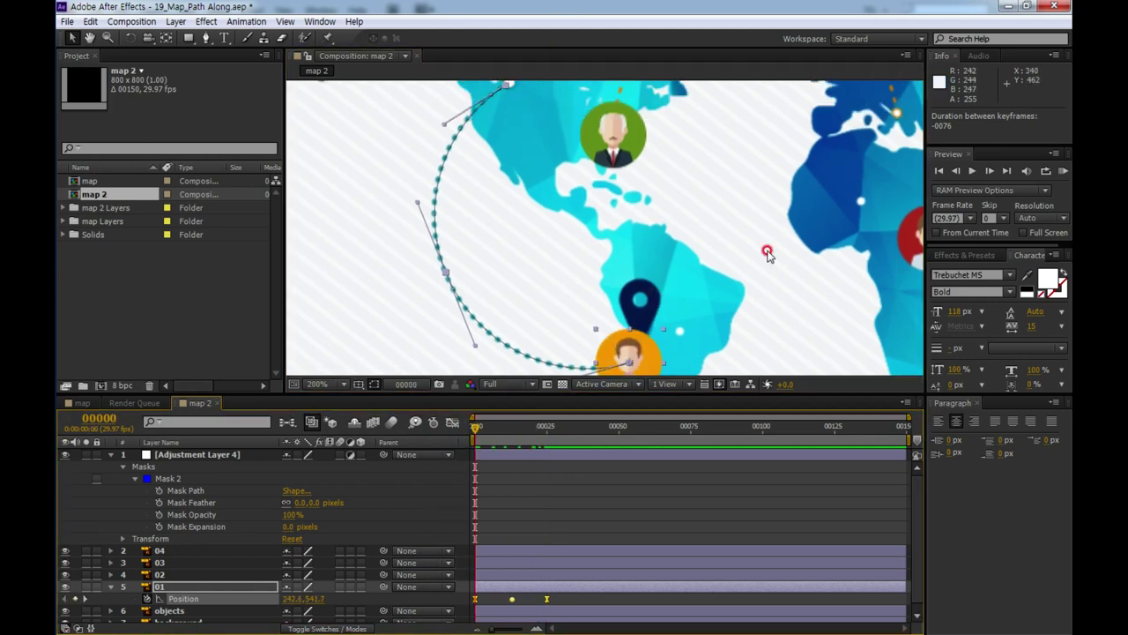
{"action": "left_click_drag", "start_coordinate": [765, 254], "coordinate": [770, 244]}
{"action": "scroll", "coordinate": [738, 270], "scroll_direction": "down", "scroll_amount": 1}
{"action": "left_click", "coordinate": [653, 437]}
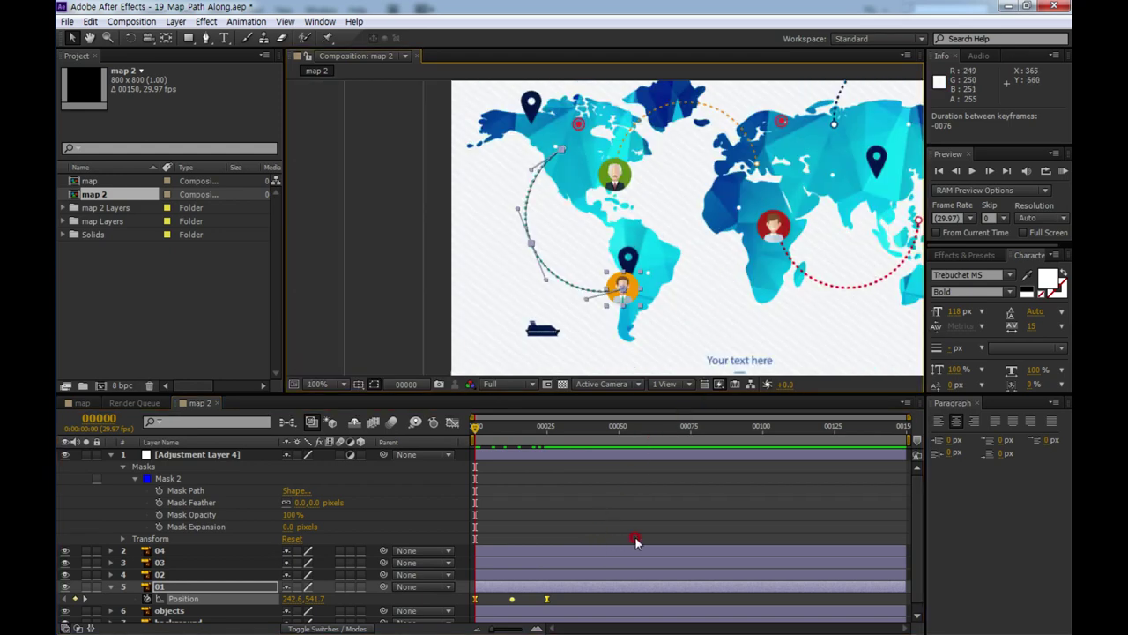
- With no layer selected, start a shape layer with the Pen tool and paste the copied arc as its path with a 5 px stroke
{"action": "left_click", "coordinate": [778, 498]}
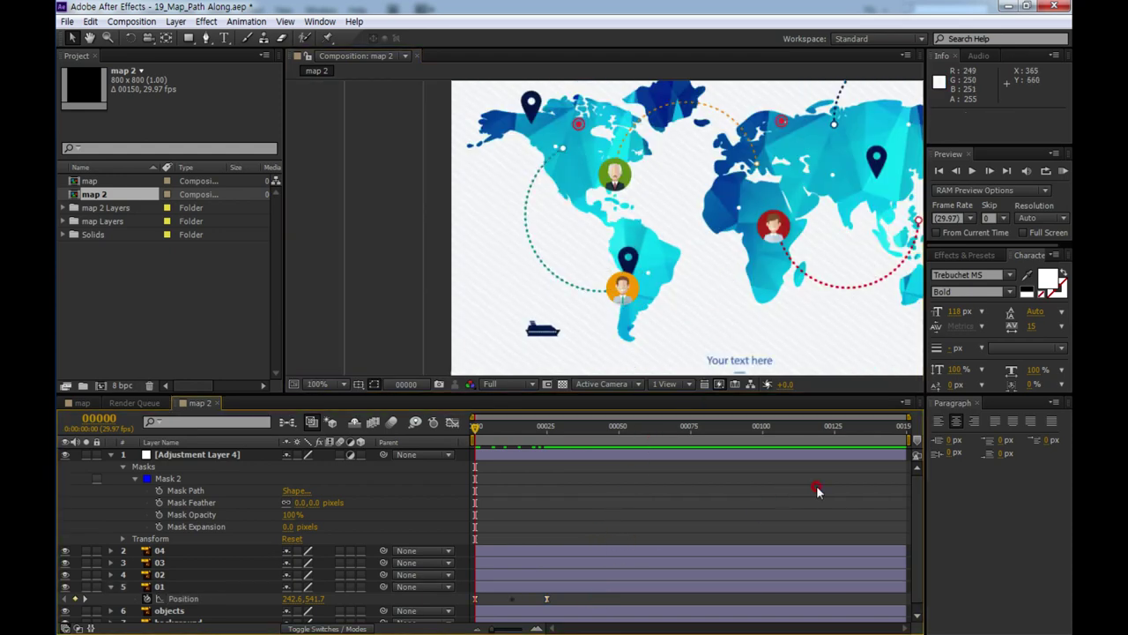
{"action": "left_click", "coordinate": [591, 505]}
{"action": "left_click", "coordinate": [207, 39]}
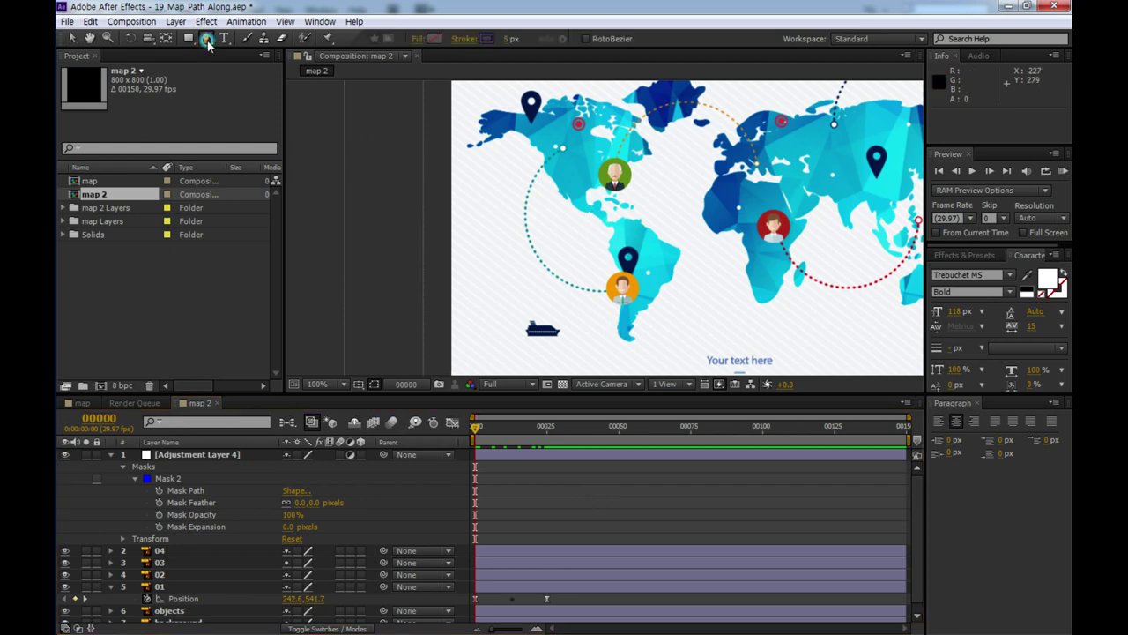
{"action": "left_click", "coordinate": [581, 237]}
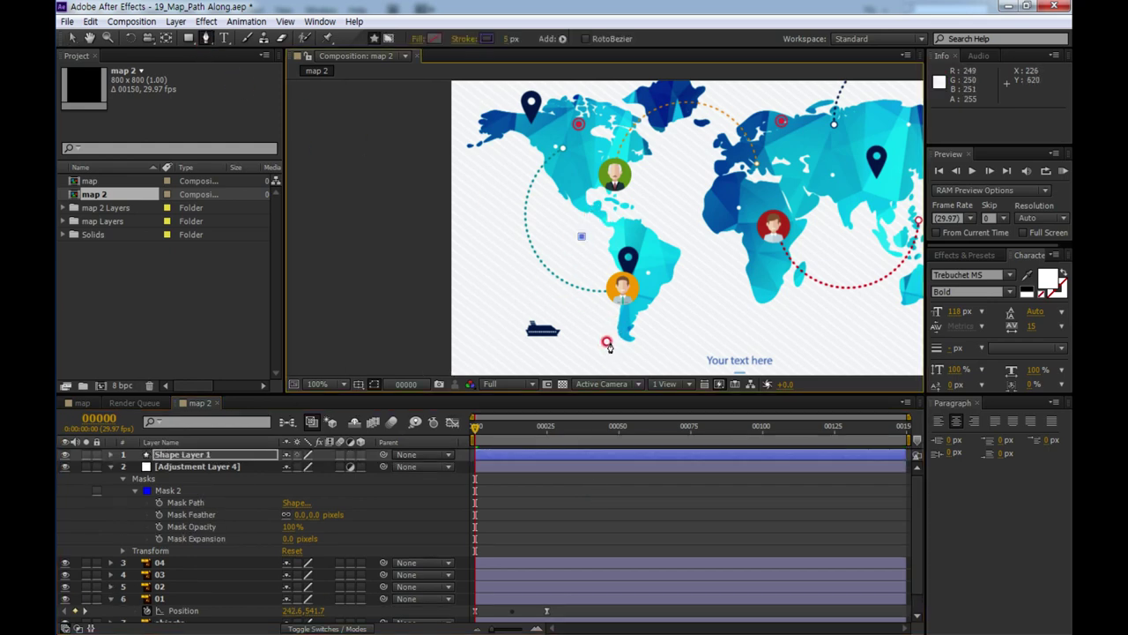
{"action": "key", "text": "ctrl+v"}
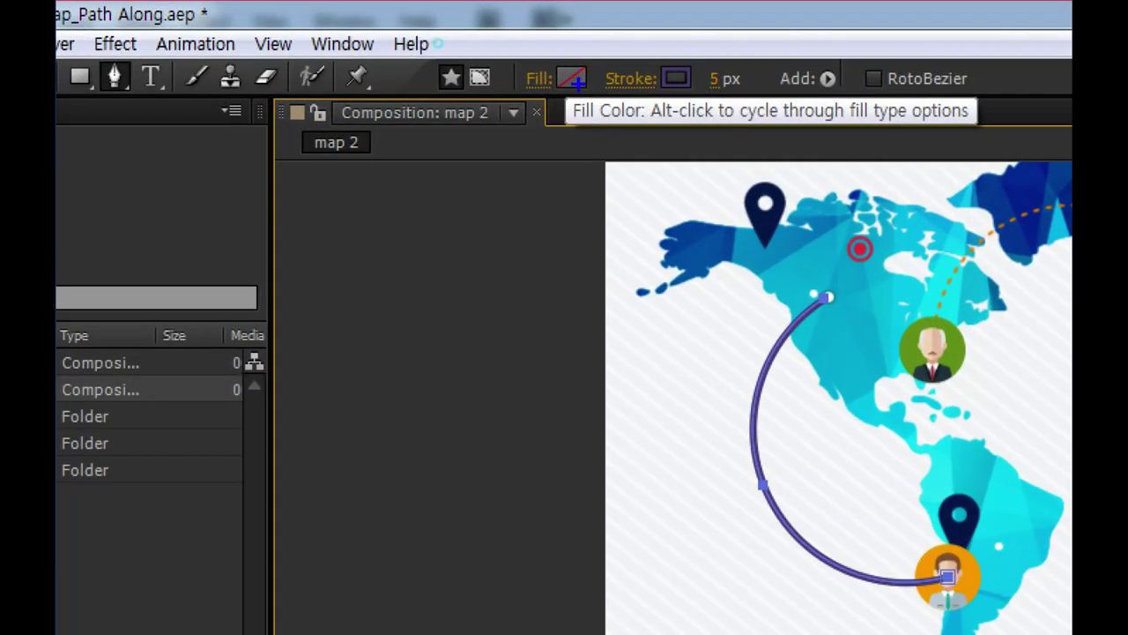
{"action": "left_click_drag", "start_coordinate": [578, 85], "coordinate": [568, 80]}
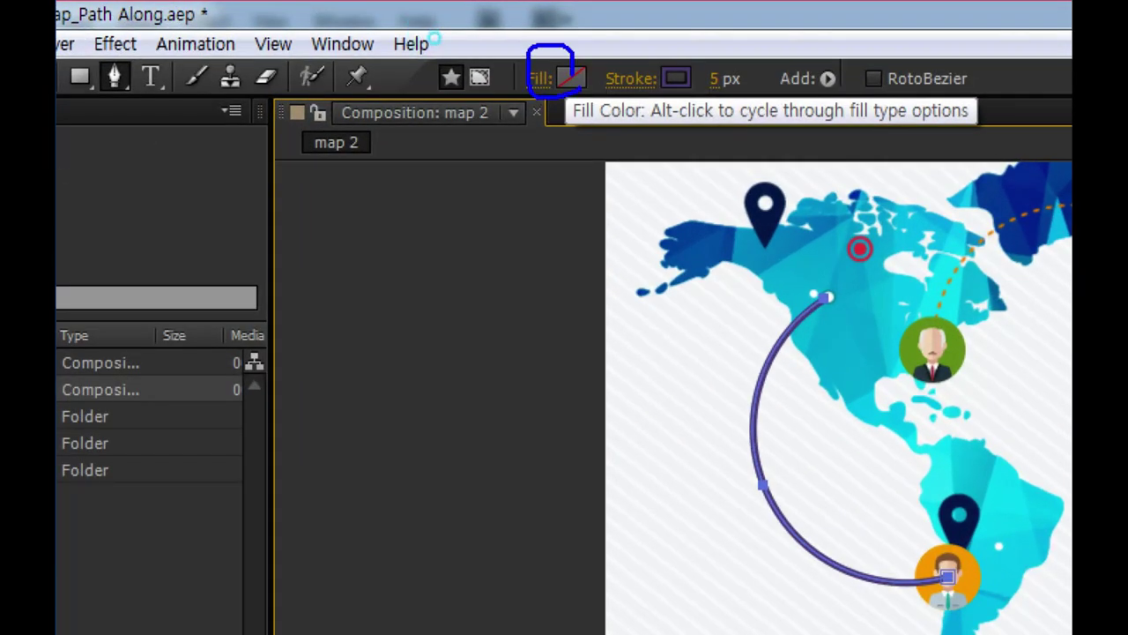
{"action": "mouse_move", "coordinate": [693, 97]}
{"action": "left_mouse_down"}
{"action": "mouse_move", "coordinate": [666, 51]}
{"action": "mouse_move", "coordinate": [695, 97]}
{"action": "left_mouse_up"}
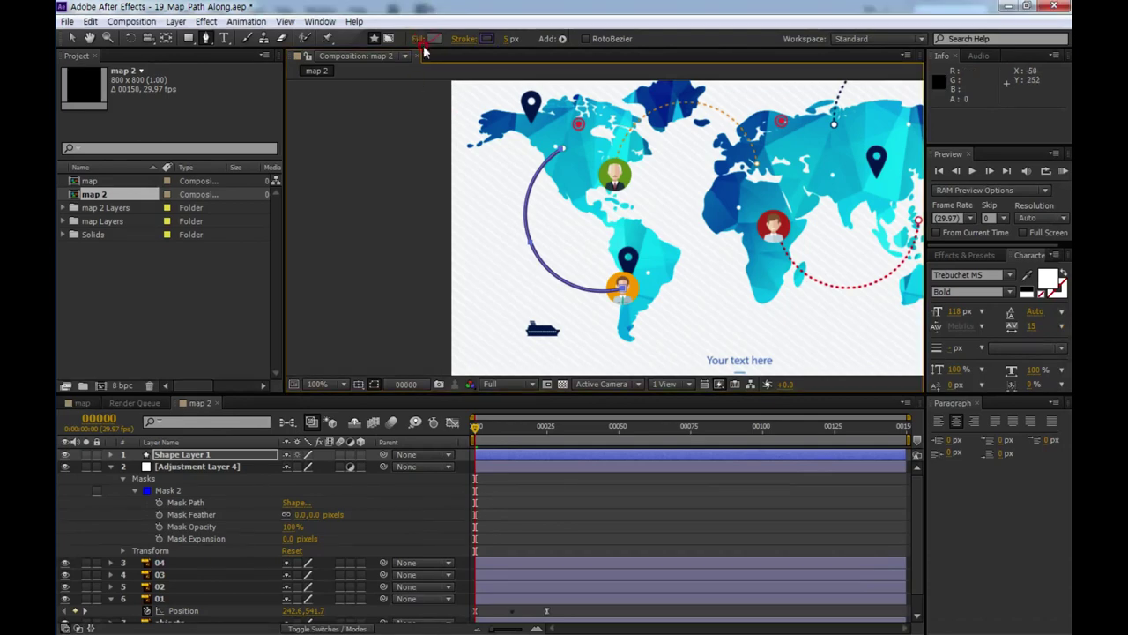
- Keep the arc shape's fill at None and set its stroke colour to the orange sampled from the avatar, F6A100
{"action": "left_click", "coordinate": [414, 39]}
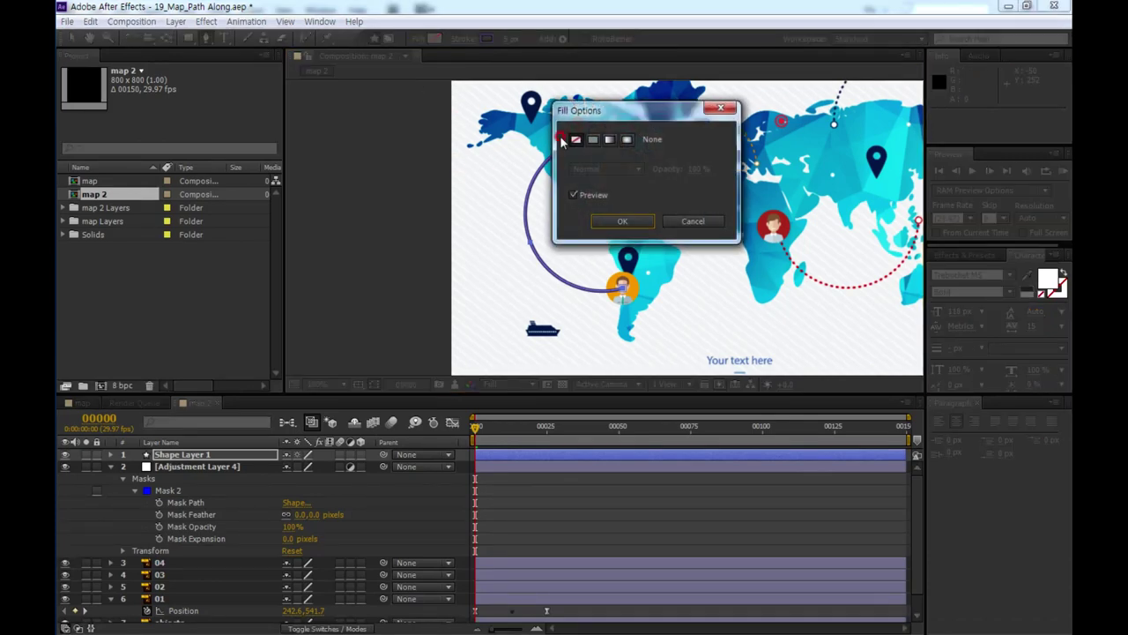
{"action": "left_click", "coordinate": [614, 221]}
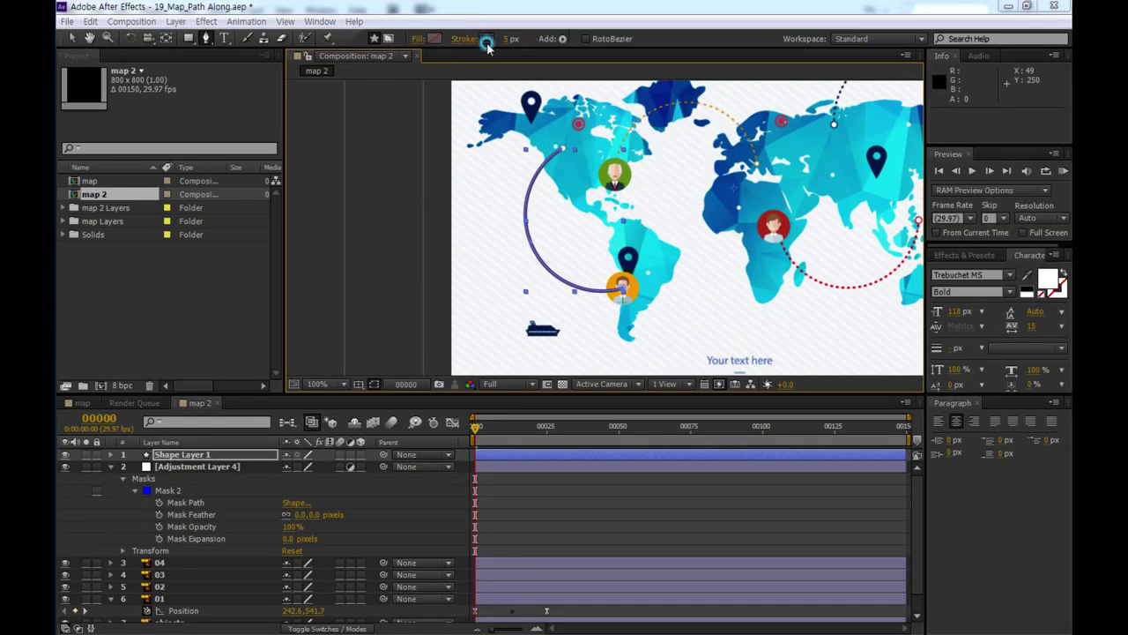
{"action": "left_click", "coordinate": [487, 39]}
{"action": "left_click_drag", "start_coordinate": [844, 332], "coordinate": [747, 334]}
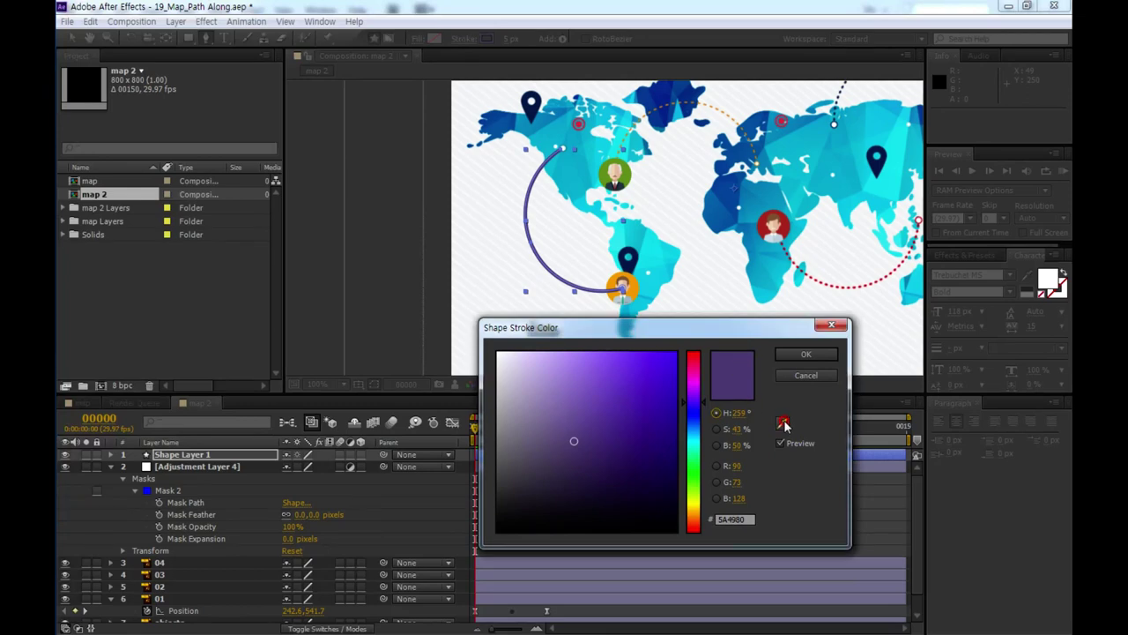
{"action": "left_click", "coordinate": [783, 423]}
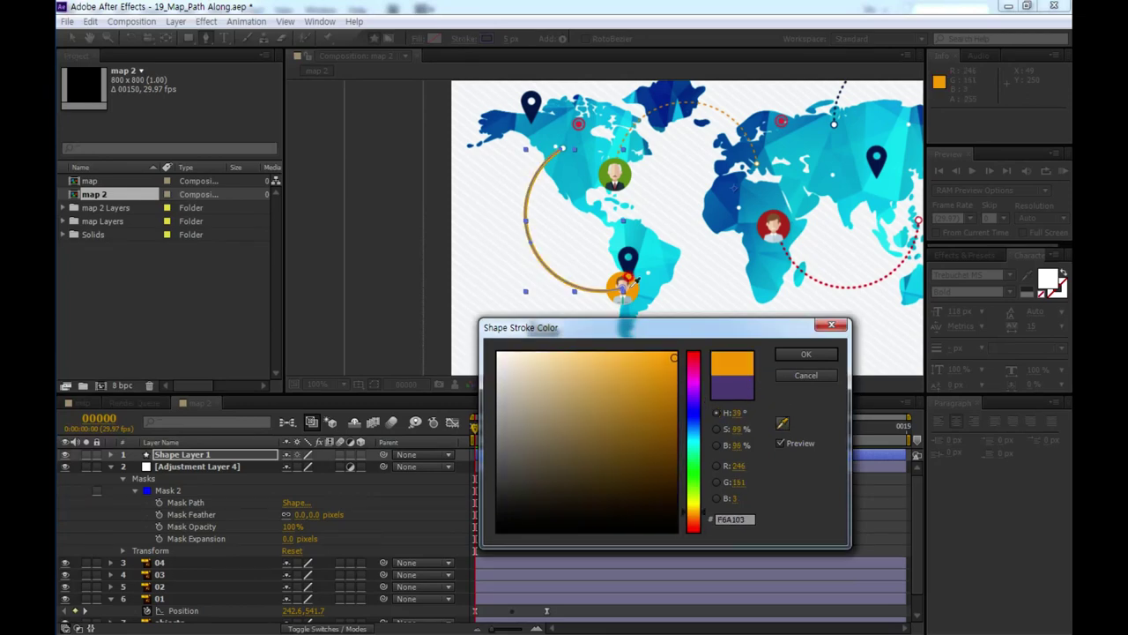
{"action": "left_click", "coordinate": [629, 279]}
{"action": "left_click", "coordinate": [803, 355]}
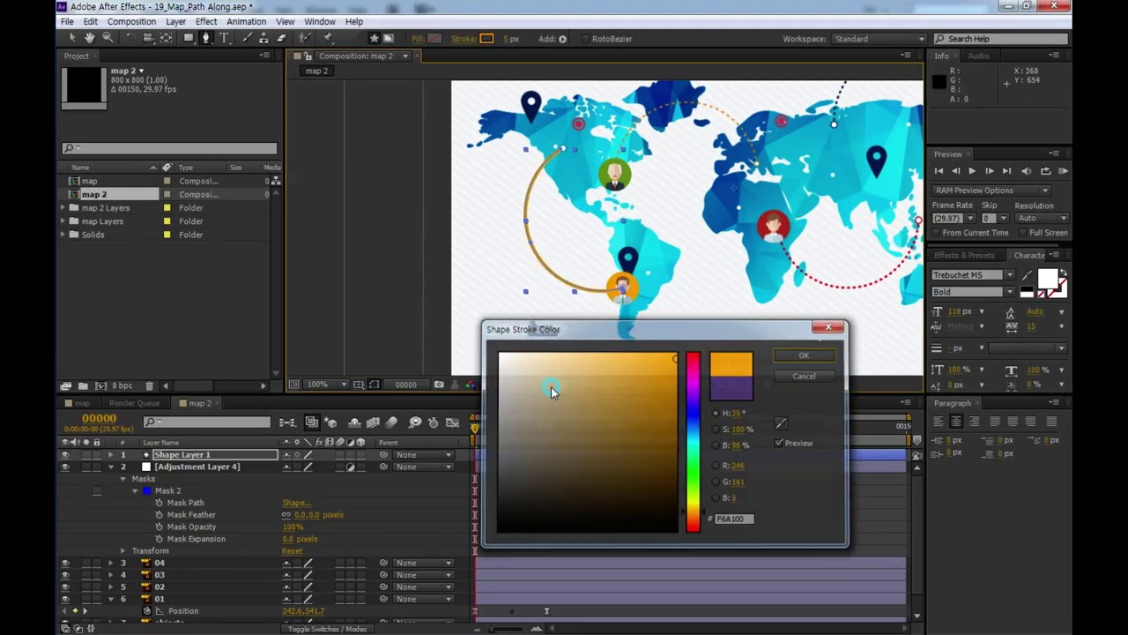
- Add a Trim Paths operator to the contents of Shape Layer 1 and expand its properties
{"action": "left_click", "coordinate": [204, 455]}
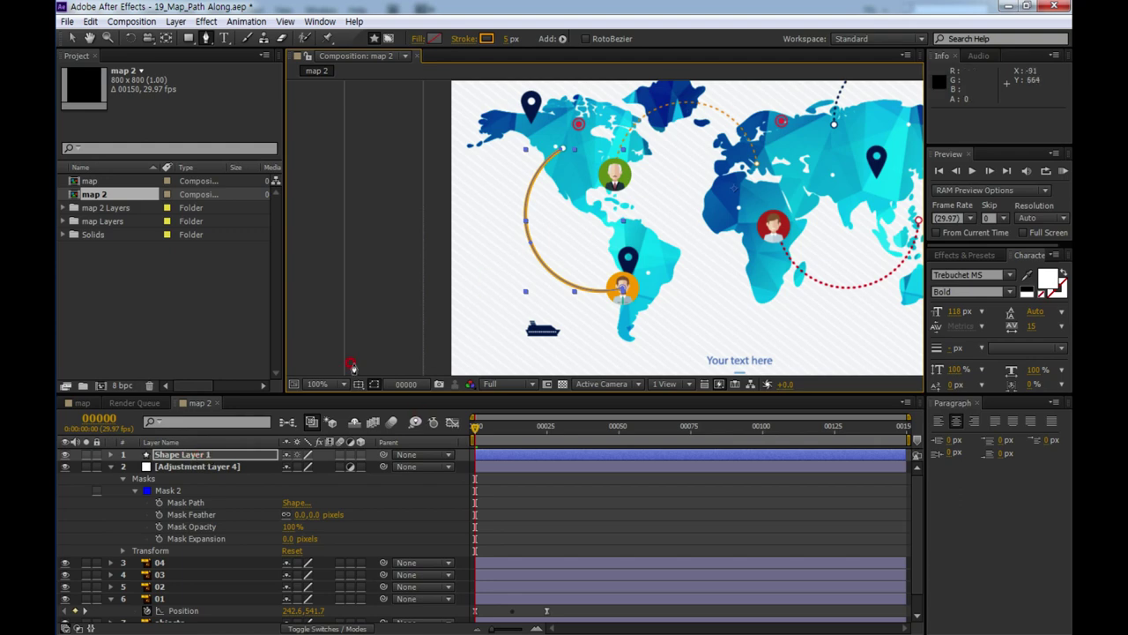
{"action": "left_click", "coordinate": [676, 251]}
{"action": "left_click", "coordinate": [136, 478]}
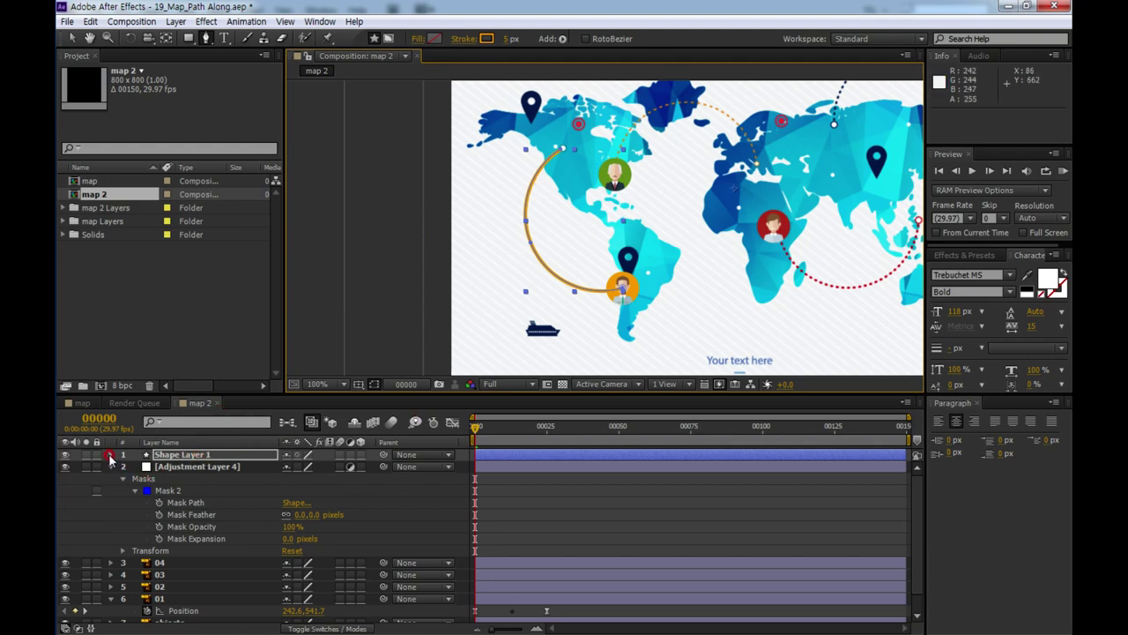
{"action": "left_click", "coordinate": [110, 455]}
{"action": "left_click", "coordinate": [148, 467]}
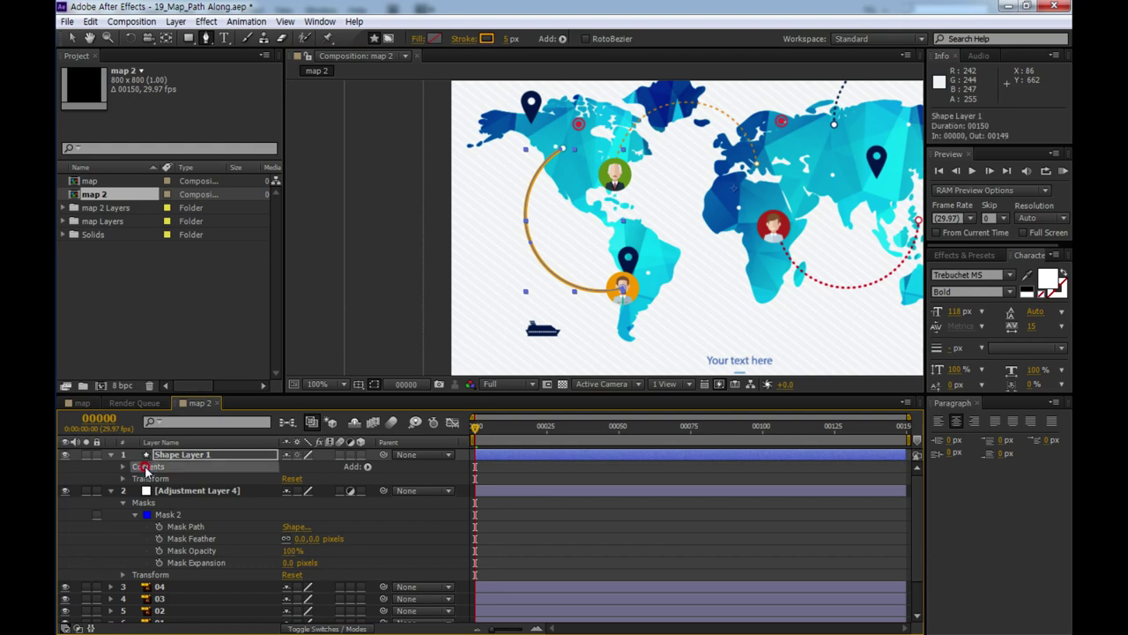
{"action": "left_click", "coordinate": [184, 466]}
{"action": "left_click", "coordinate": [369, 467]}
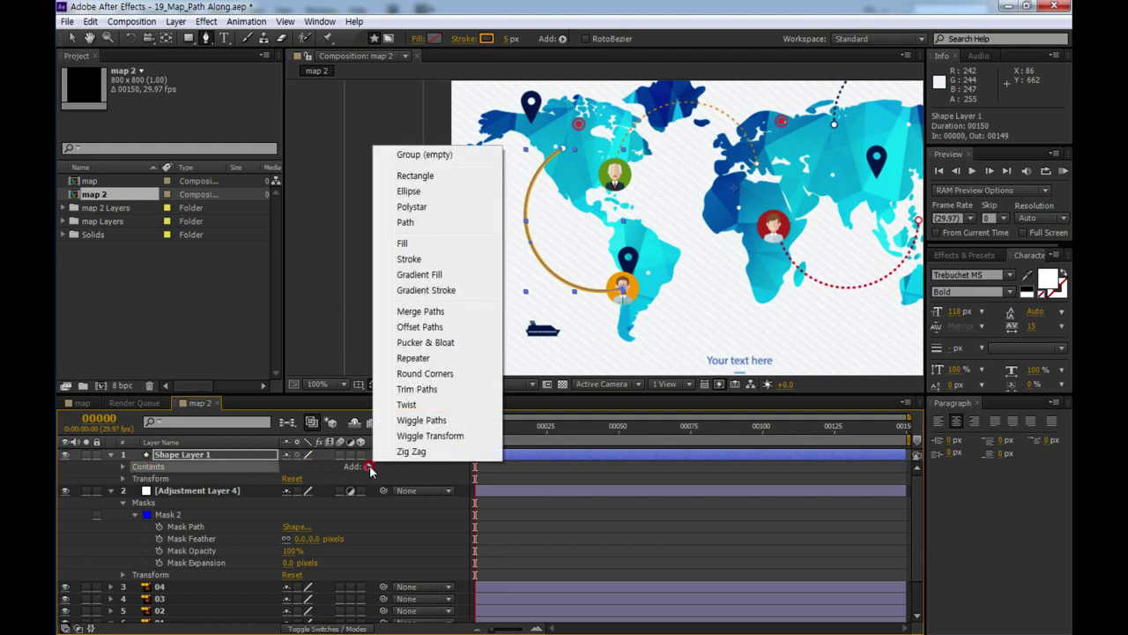
{"action": "left_click", "coordinate": [427, 388]}
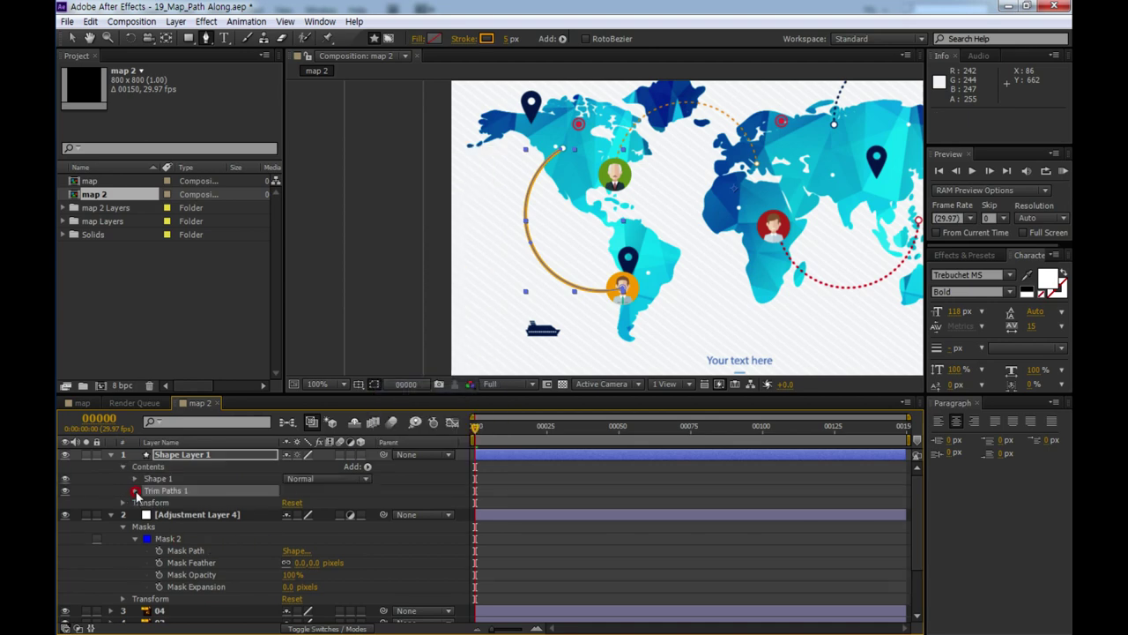
{"action": "left_click", "coordinate": [135, 491]}
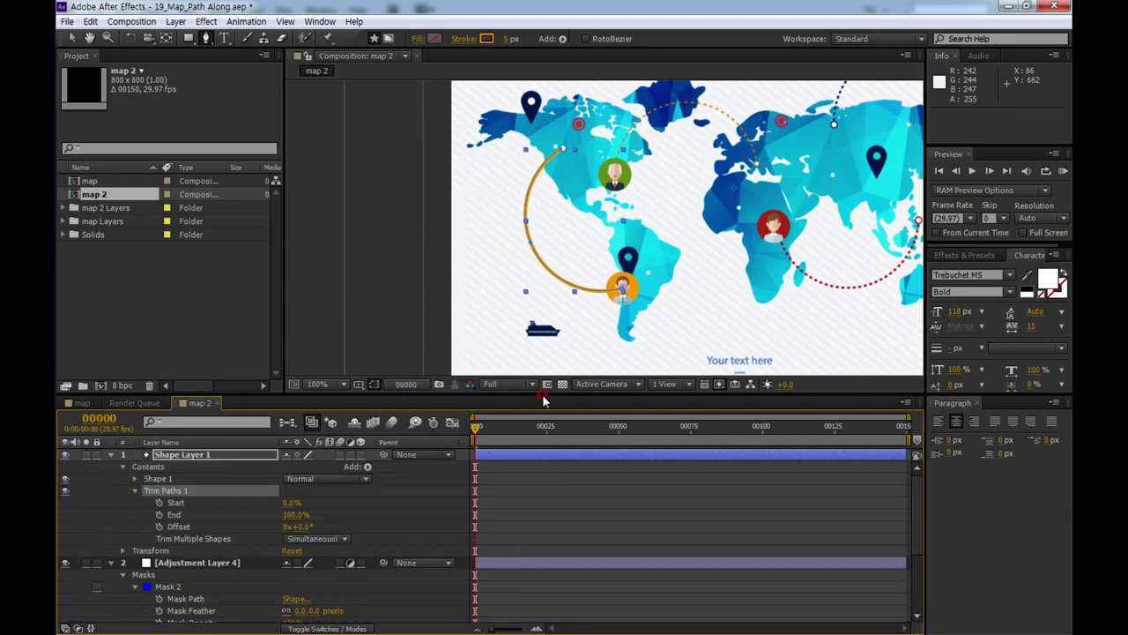
- Keyframe the Trim Paths End property of Shape Layer 1 at 100% on frame 25 and 0% on frame 0
{"action": "left_click_drag", "start_coordinate": [543, 394], "coordinate": [541, 365]}
{"action": "left_click_drag", "start_coordinate": [483, 402], "coordinate": [546, 402]}
{"action": "scroll", "coordinate": [657, 500], "scroll_direction": "down", "scroll_amount": 2}
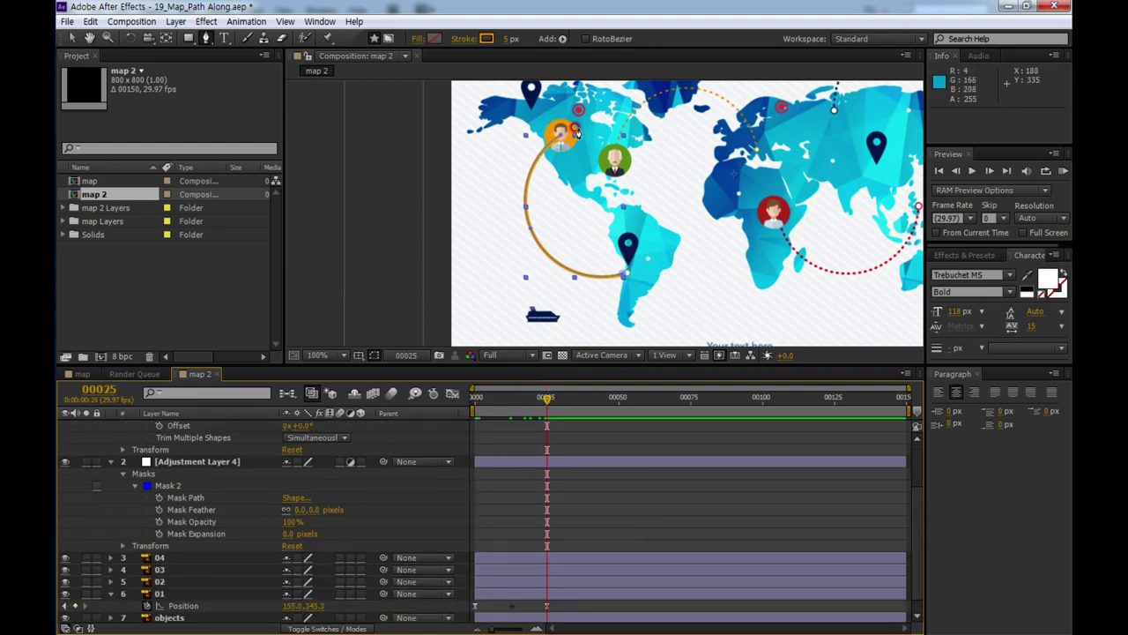
{"action": "left_click", "coordinate": [74, 38]}
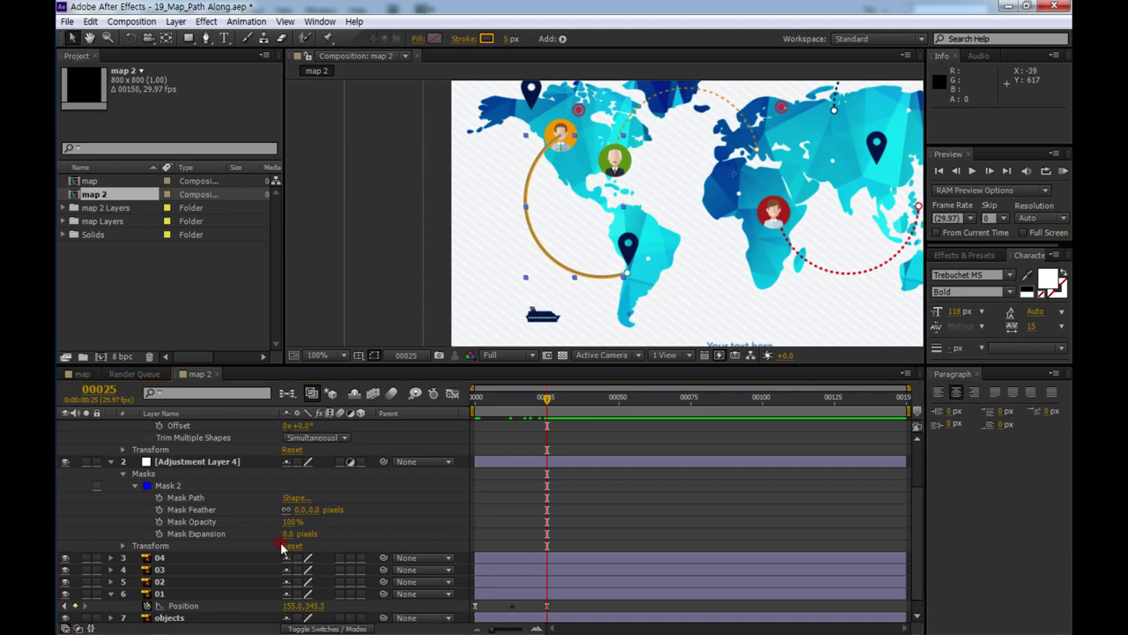
{"action": "scroll", "coordinate": [223, 459], "scroll_direction": "up", "scroll_amount": 2}
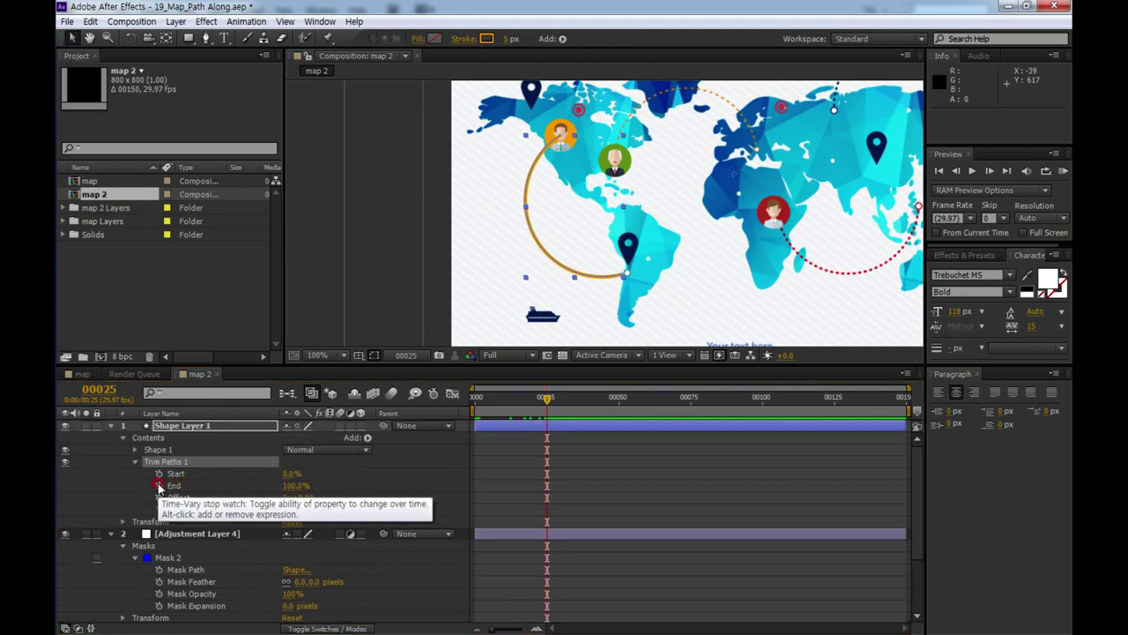
{"action": "left_click", "coordinate": [158, 486]}
{"action": "left_click_drag", "start_coordinate": [546, 396], "coordinate": [475, 396]}
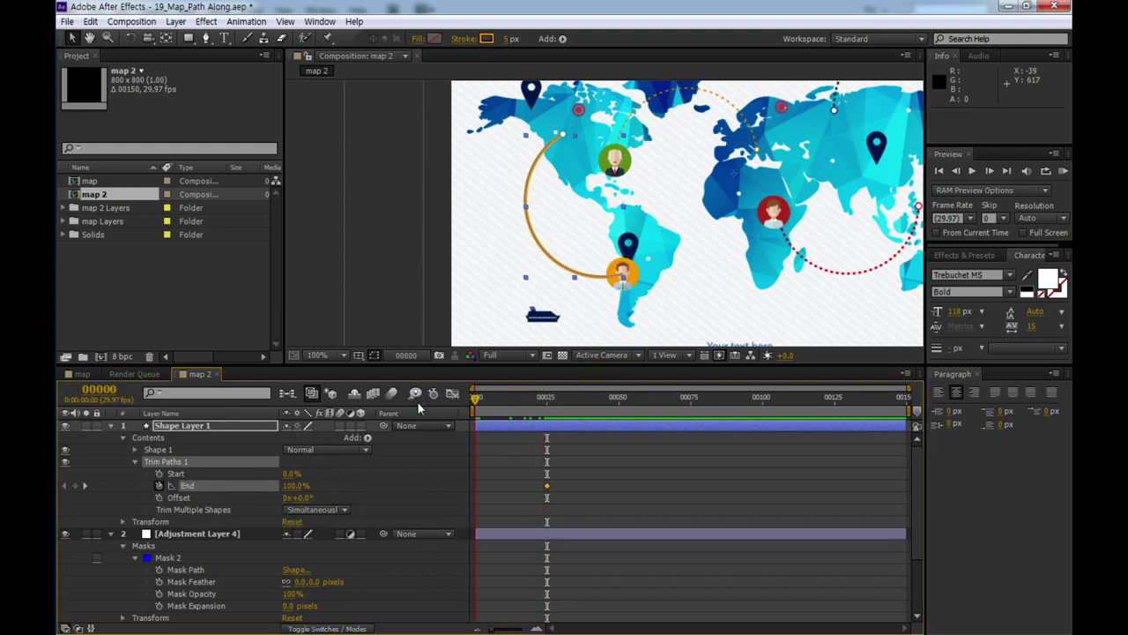
{"action": "left_click", "coordinate": [296, 485]}
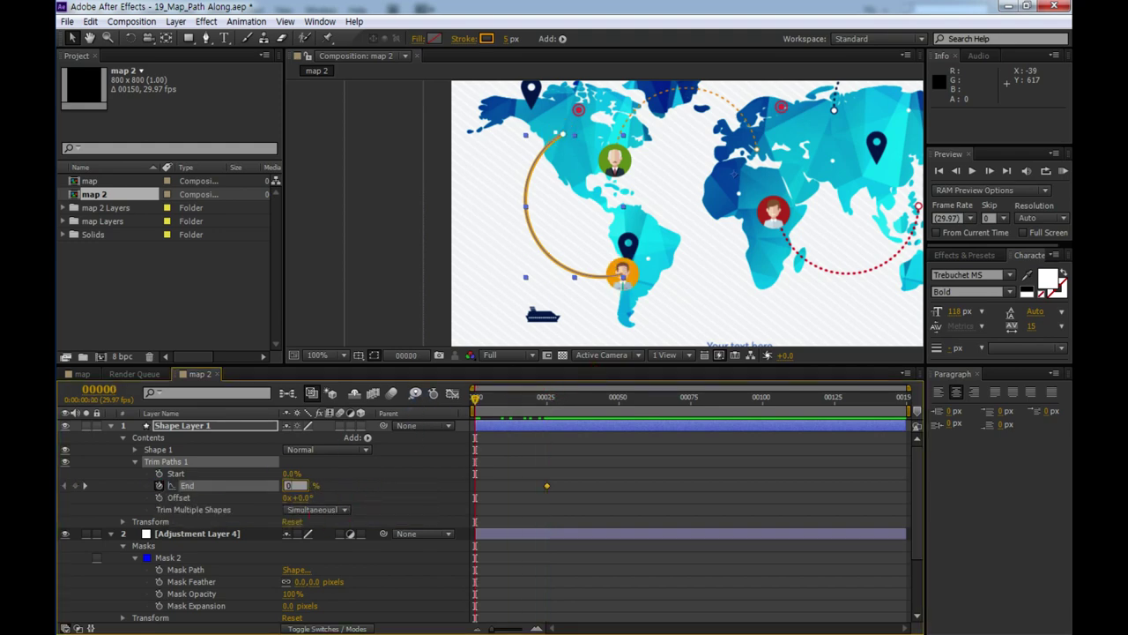
{"action": "type", "text": "0"}
{"action": "left_click", "coordinate": [344, 501]}
- Scrub from frame 0 to frame 19 and inspect how closely the orange line follows the moving avatar
{"action": "left_click", "coordinate": [477, 397]}
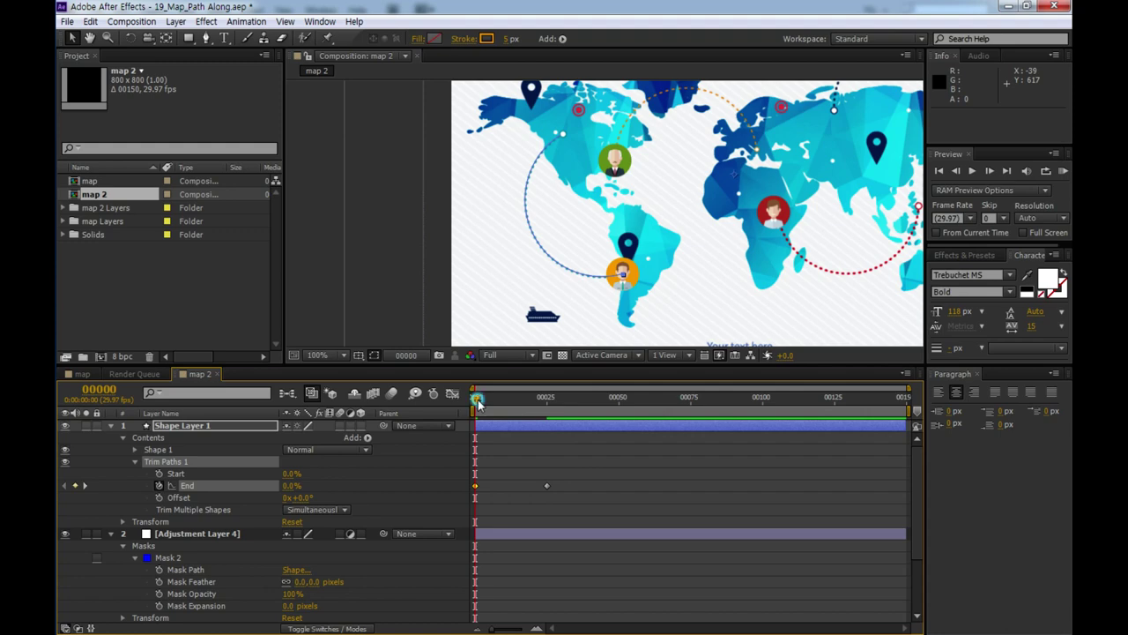
{"action": "left_click_drag", "start_coordinate": [478, 402], "coordinate": [530, 403]}
{"action": "left_click_drag", "start_coordinate": [536, 190], "coordinate": [535, 207]}
{"action": "scroll", "coordinate": [536, 206], "scroll_direction": "up", "scroll_amount": 1}
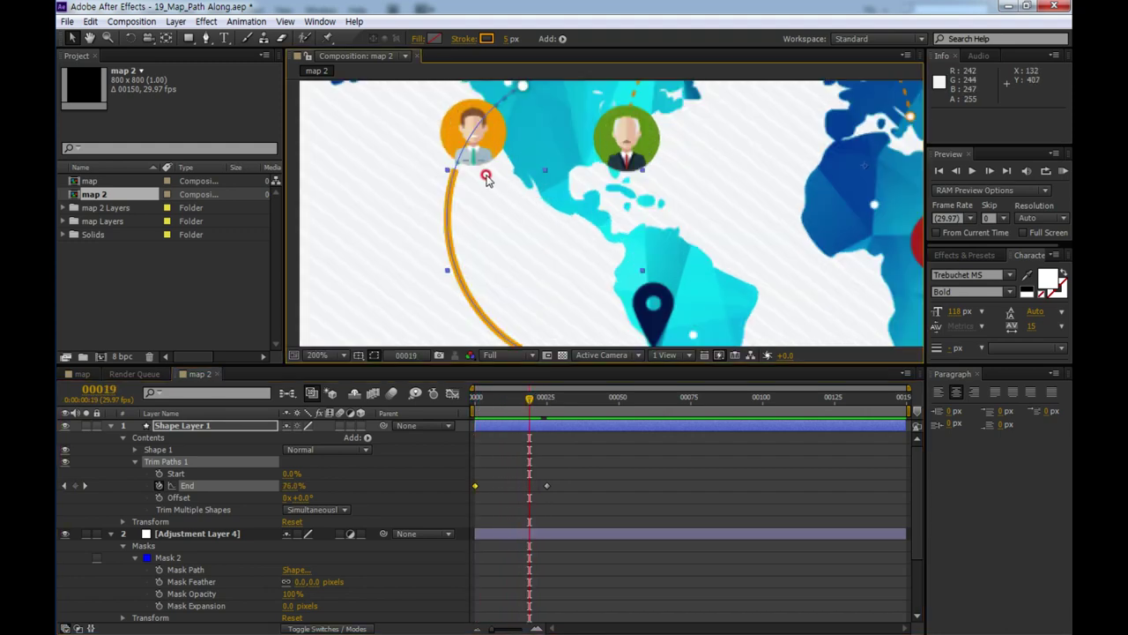
- Apply Easy Ease to both Trim Paths End keyframes
{"action": "left_click", "coordinate": [588, 486]}
{"action": "left_click", "coordinate": [620, 493]}
{"action": "left_click_drag", "start_coordinate": [575, 476], "coordinate": [479, 496]}
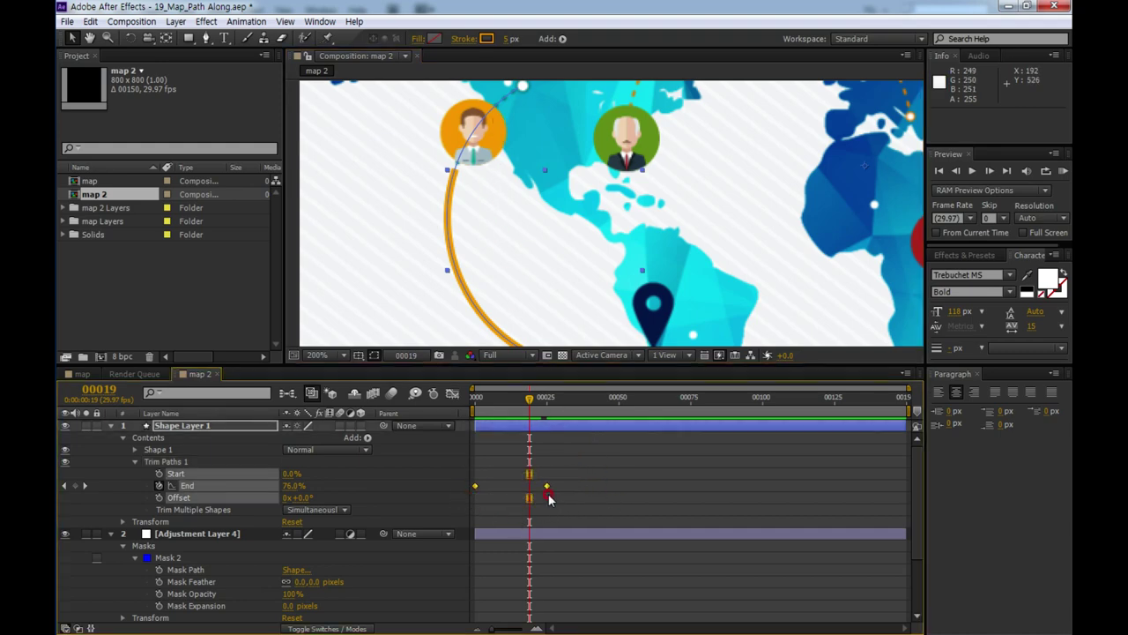
{"action": "key", "text": "F9"}
{"action": "left_click", "coordinate": [418, 509]}
- Collapse Shape Layer 1 and Adjustment Layer 4, and move Shape Layer 1 directly below layer 01 in the stacking order
{"action": "left_click", "coordinate": [112, 426]}
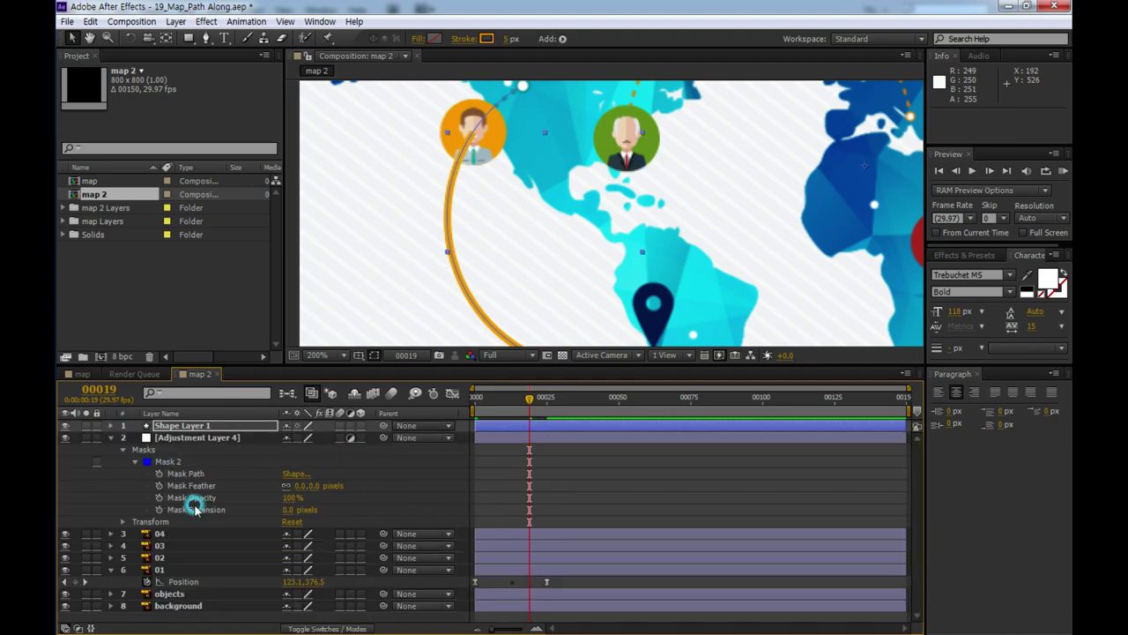
{"action": "left_click", "coordinate": [111, 438]}
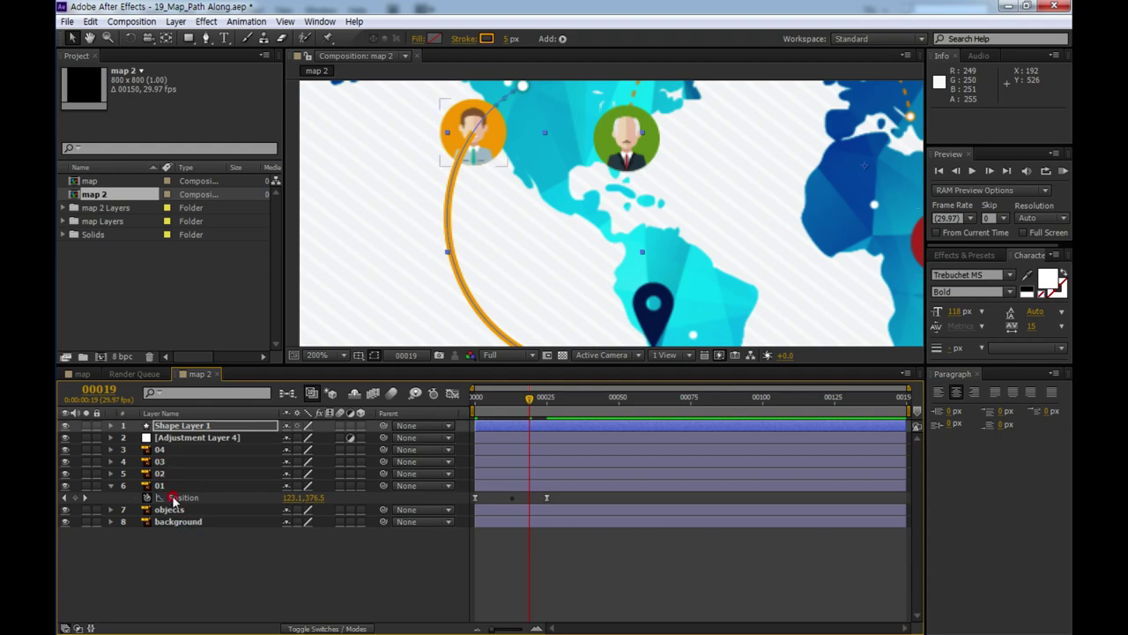
{"action": "left_click", "coordinate": [163, 485]}
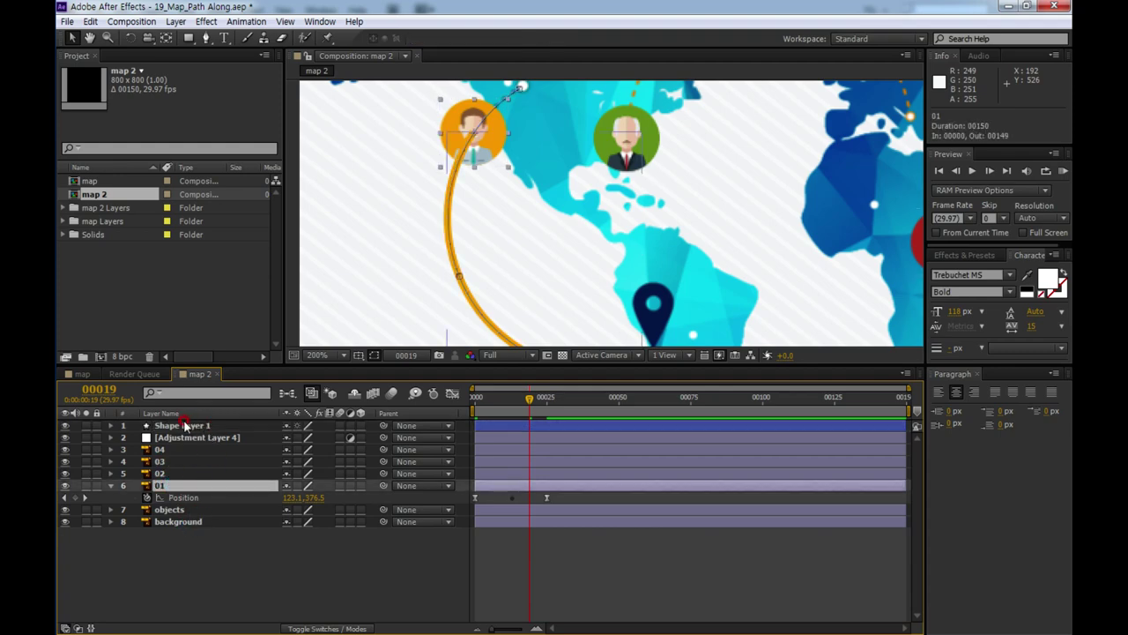
{"action": "left_click_drag", "start_coordinate": [184, 428], "coordinate": [187, 500]}
- Rename Shape Layer 1 as 01_Line
{"action": "left_click", "coordinate": [180, 499]}
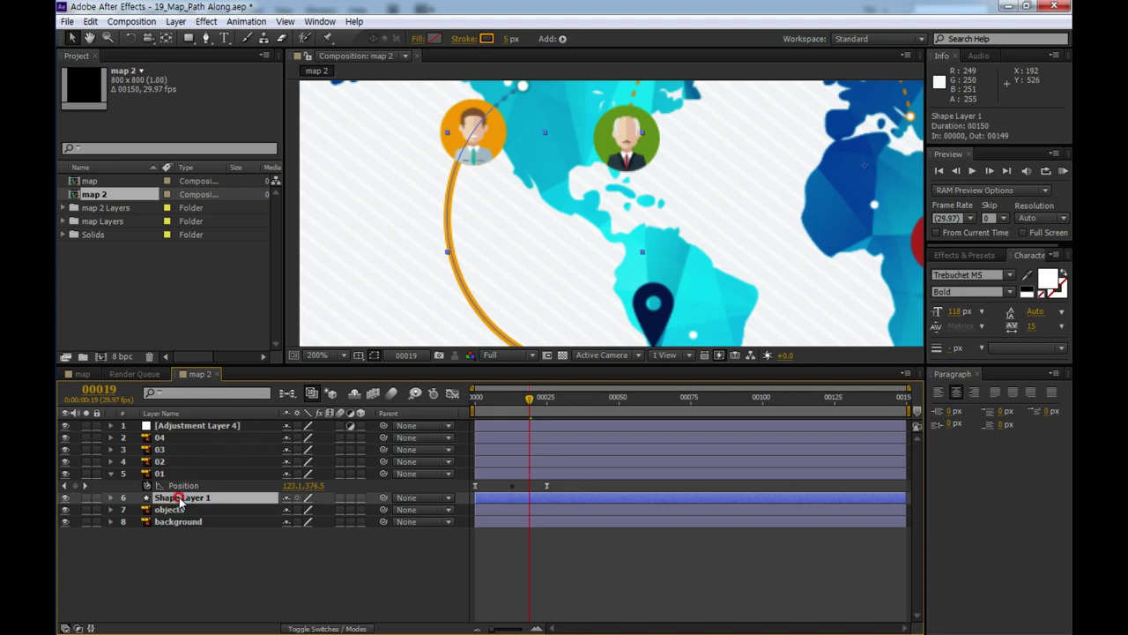
{"action": "key", "text": "Return"}
{"action": "type", "text": "0"}
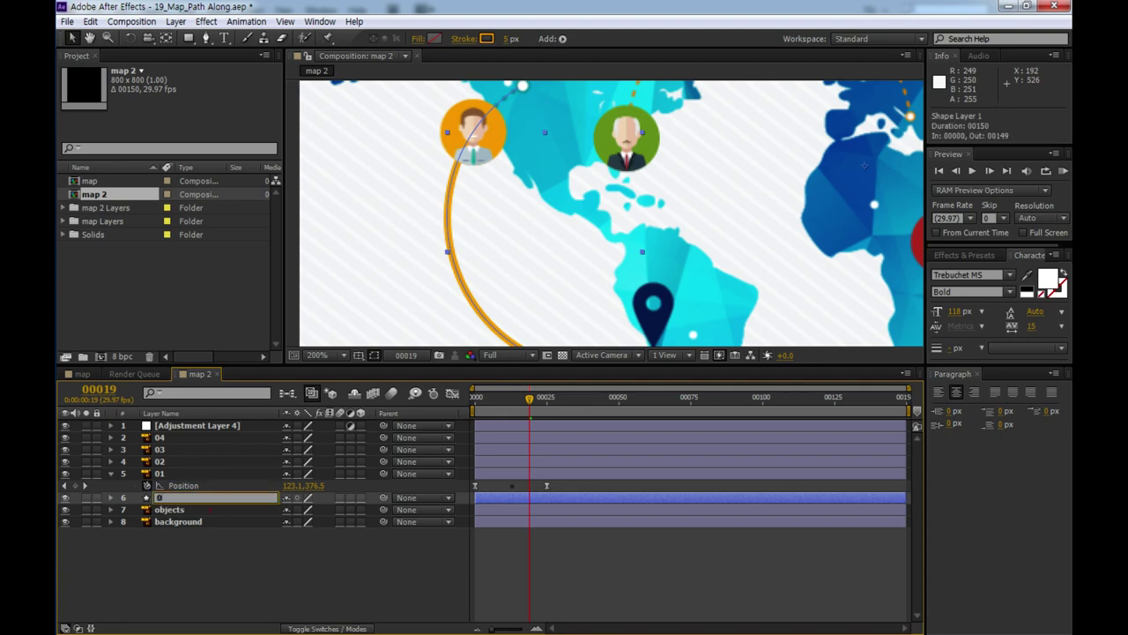
{"action": "type", "text": "1_Line"}
{"action": "key", "text": "Return"}
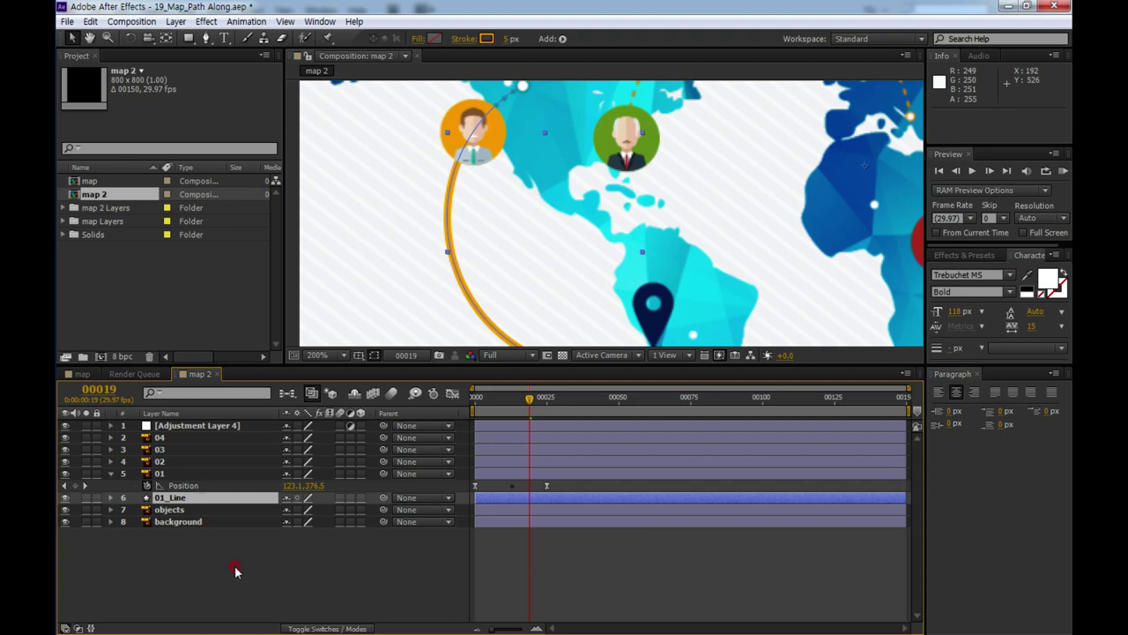
- Delete Adjustment Layer 4 and create a new adjustment layer in the map 2 composition
{"action": "left_click", "coordinate": [225, 427]}
{"action": "key", "text": "Delete"}
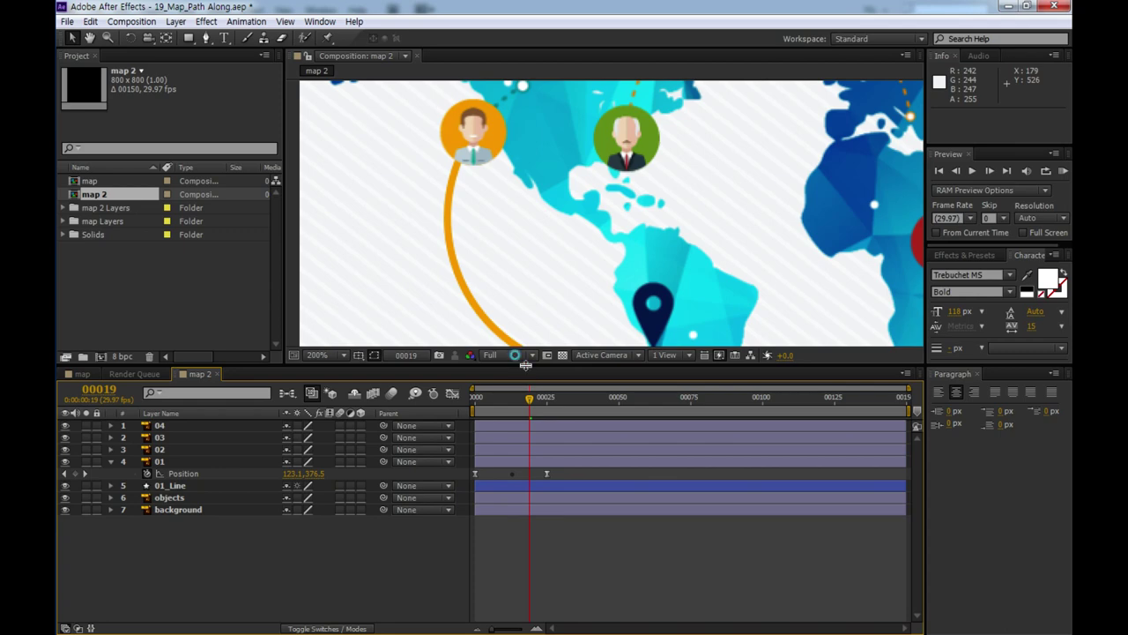
{"action": "left_click_drag", "start_coordinate": [525, 364], "coordinate": [525, 467]}
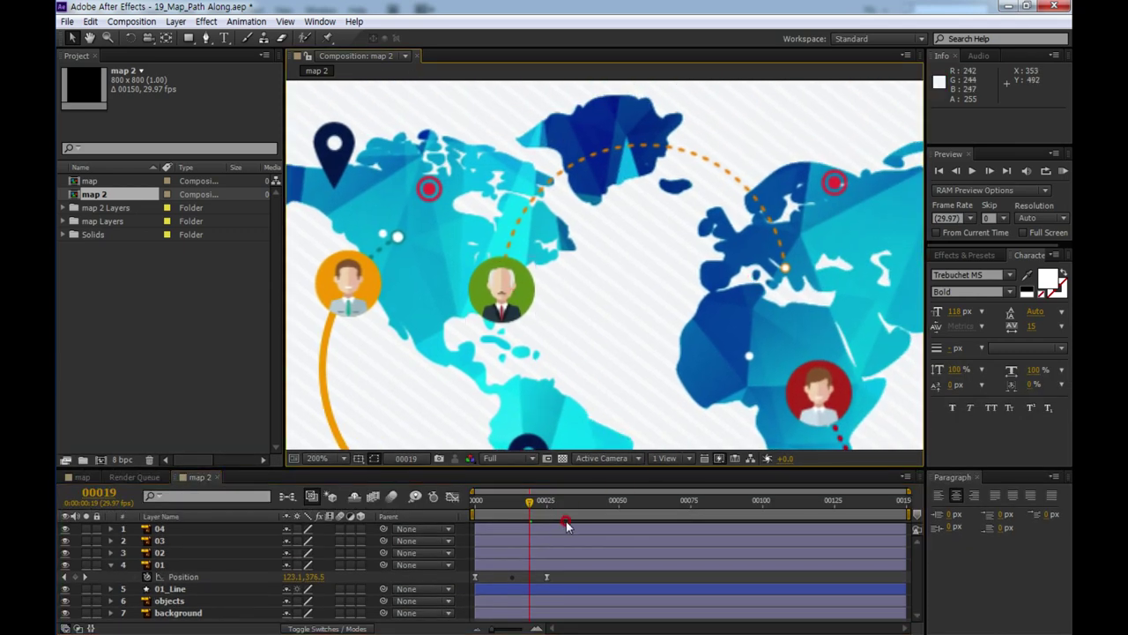
{"action": "key", "text": "ctrl+alt+y"}
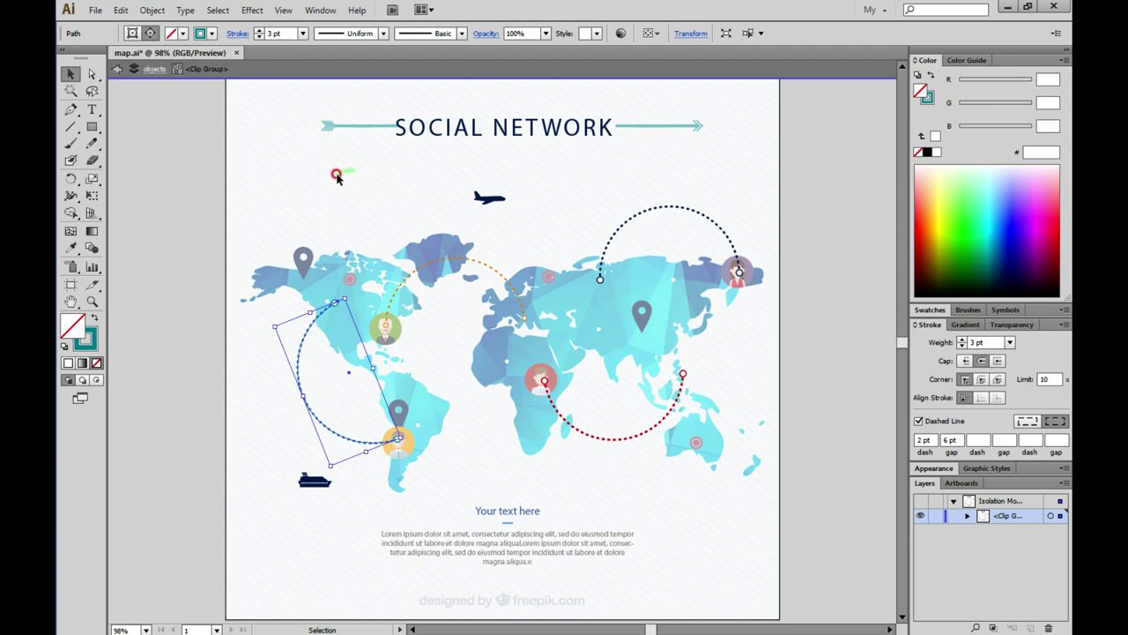
- Copy the orange dashed arc from map.ai in Illustrator and paste it as a mask path on Adjustment Layer 5 in After Effects
{"action": "left_click", "coordinate": [336, 176]}
{"action": "left_click", "coordinate": [445, 261]}
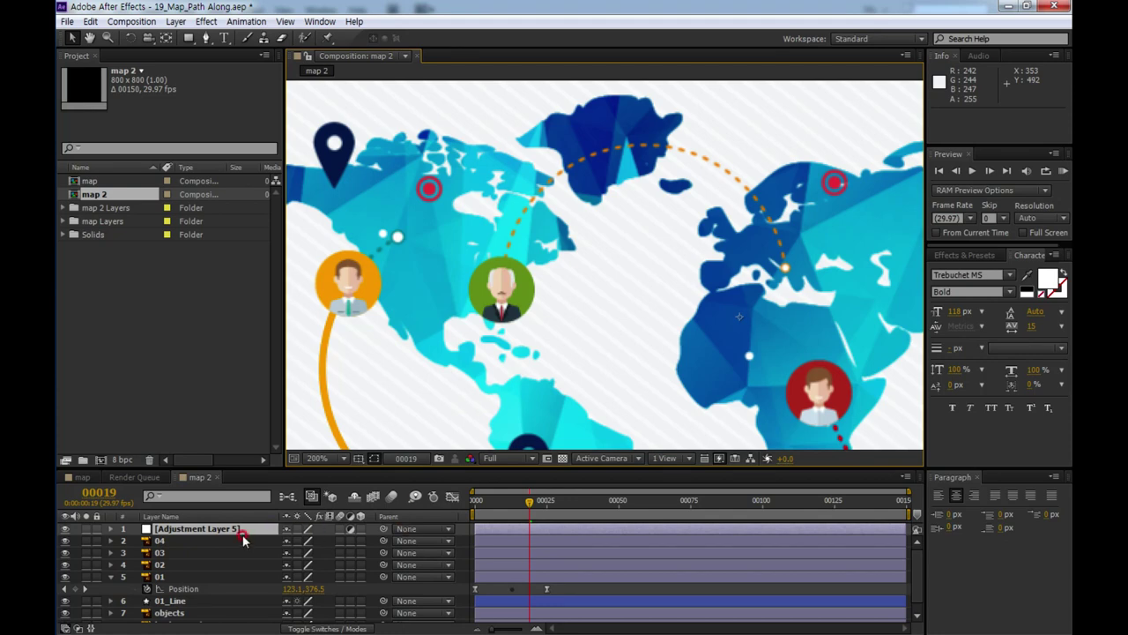
{"action": "left_click", "coordinate": [261, 530]}
{"action": "left_click", "coordinate": [500, 511]}
{"action": "key", "text": "g"}
{"action": "left_click", "coordinate": [561, 290]}
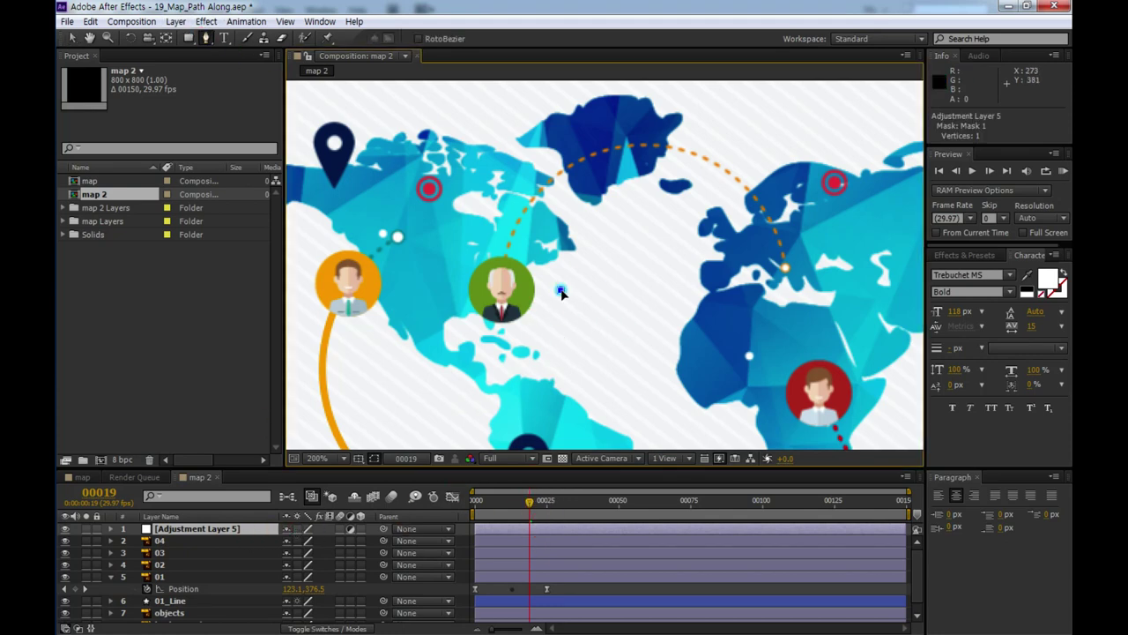
{"action": "left_click", "coordinate": [603, 375]}
{"action": "key", "text": "ctrl+v"}
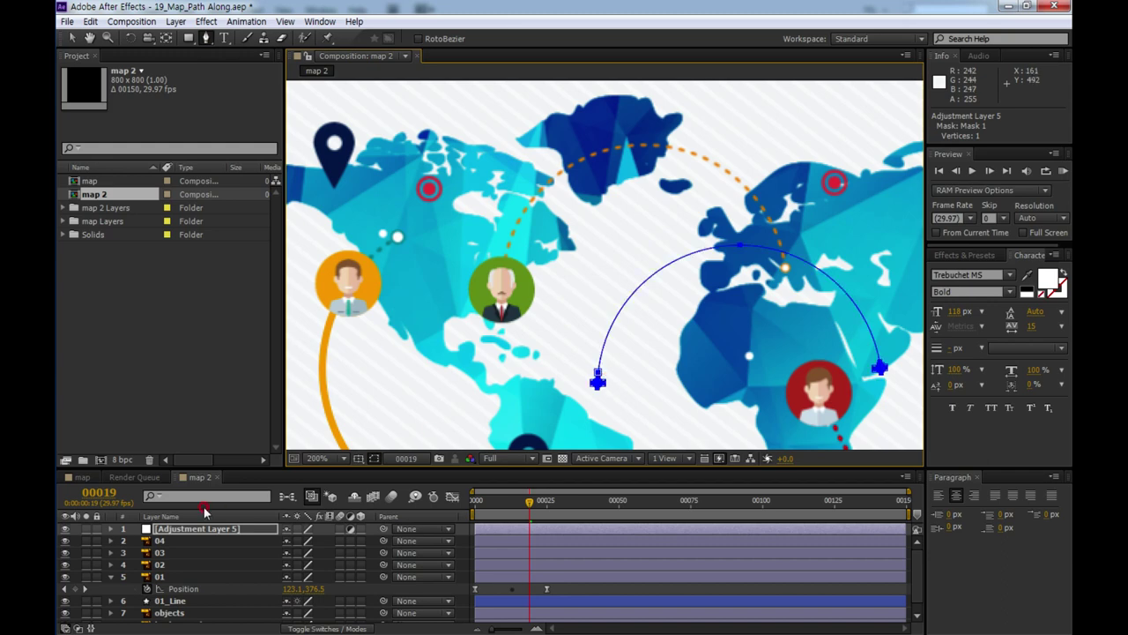
- Expand the masks of Adjustment Layer 5 and delete every mask except Mask 2
{"action": "left_click", "coordinate": [116, 530]}
{"action": "left_click", "coordinate": [110, 530]}
{"action": "left_click", "coordinate": [142, 542]}
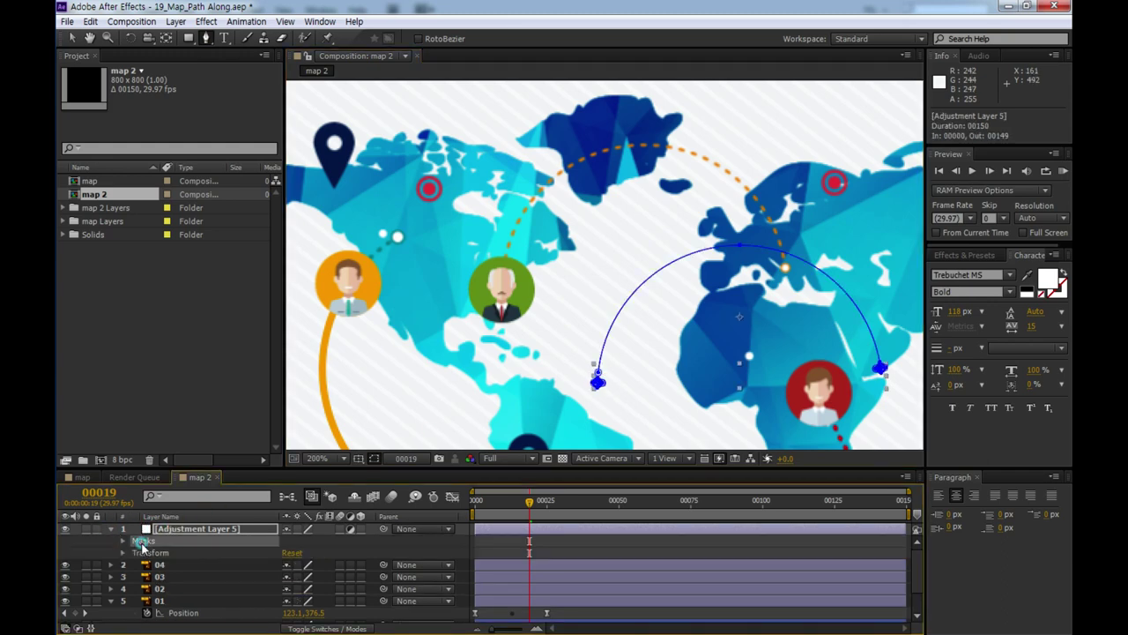
{"action": "left_click", "coordinate": [123, 541]}
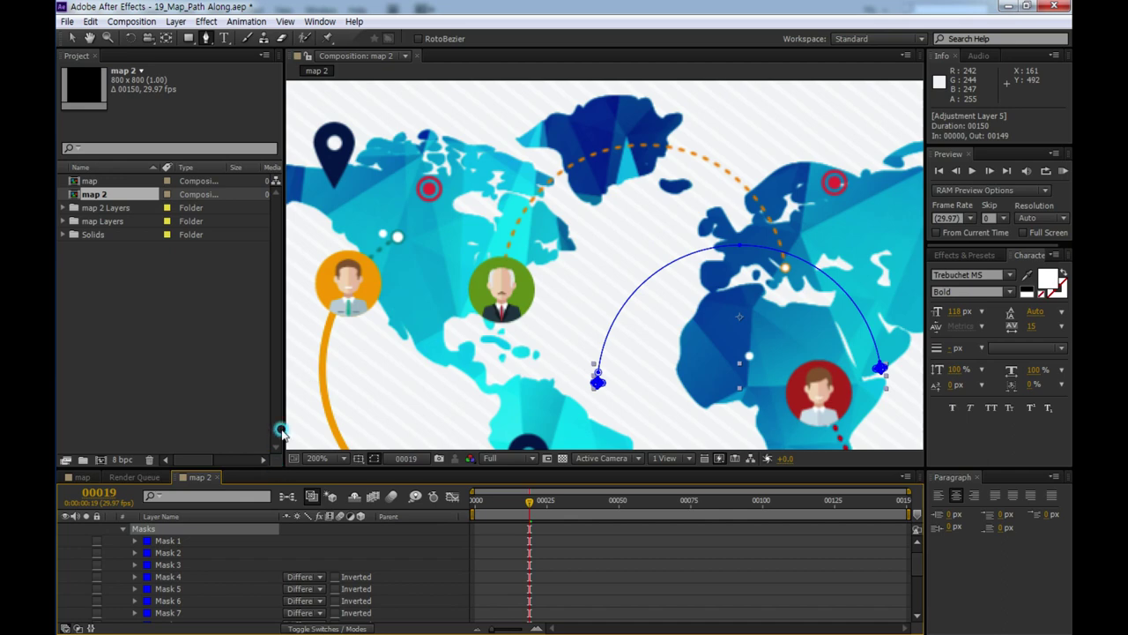
{"action": "left_click_drag", "start_coordinate": [275, 469], "coordinate": [278, 359]}
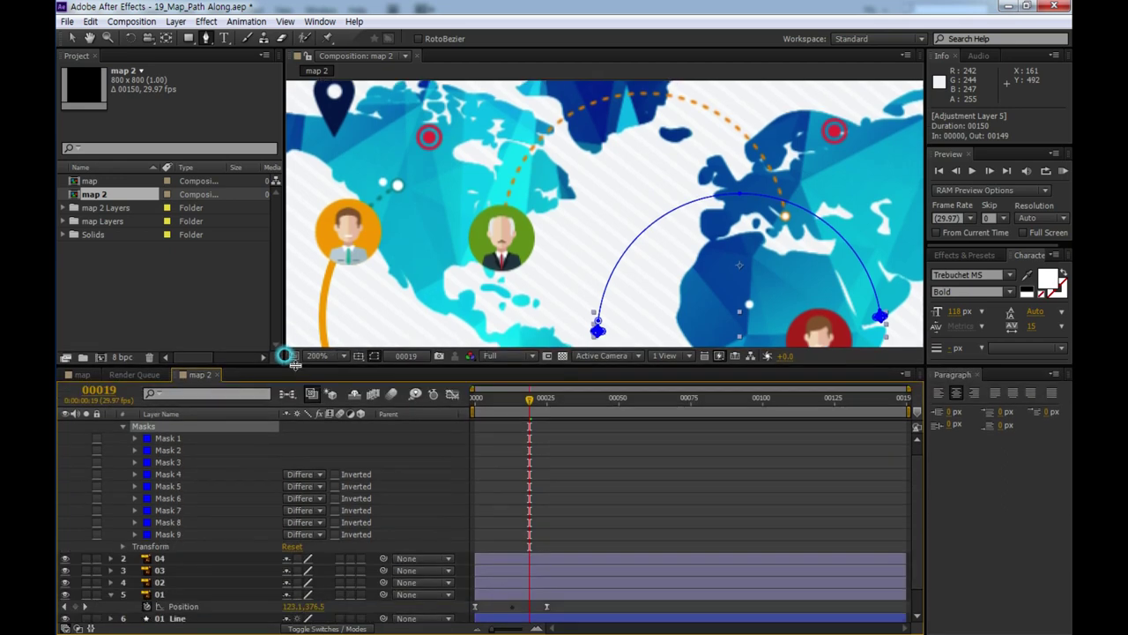
{"action": "left_click", "coordinate": [167, 438]}
{"action": "key", "text": "Delete"}
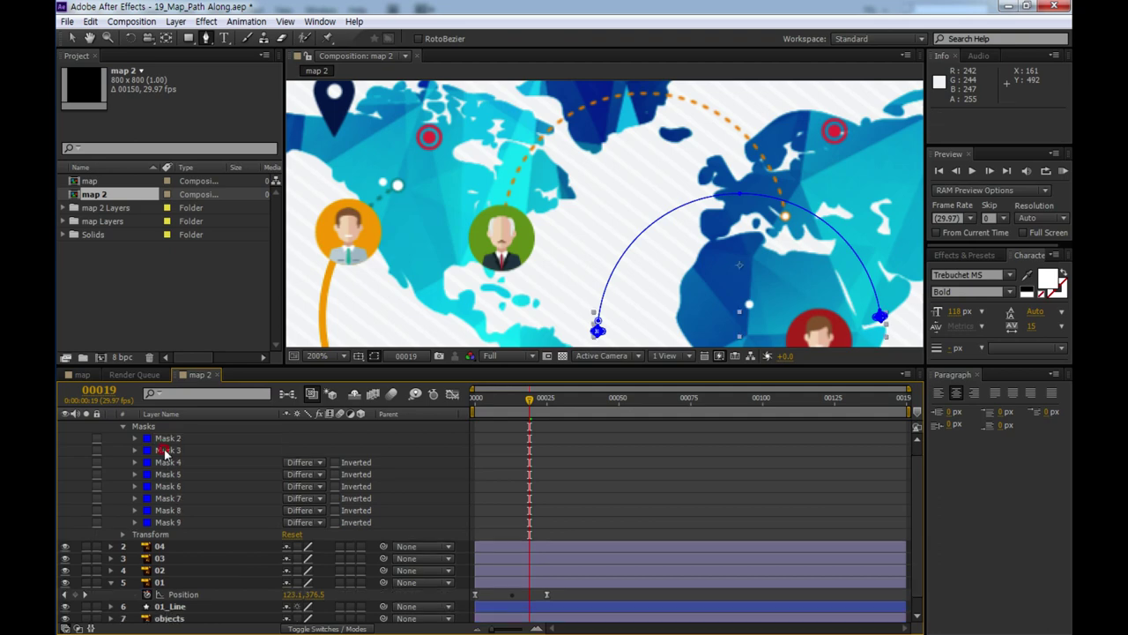
{"action": "left_click", "coordinate": [167, 451]}
{"action": "left_click", "coordinate": [163, 522], "text": "shift"}
{"action": "key", "text": "Delete"}
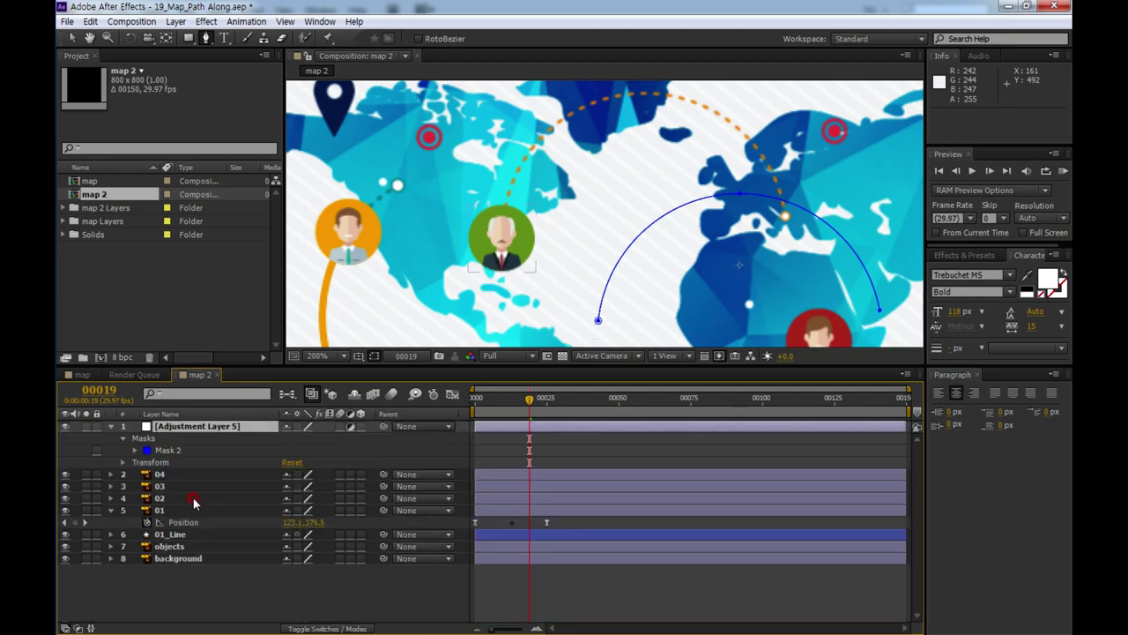
- Select Mask 2's path and move it onto the orange dotted arc between North America and Europe
{"action": "left_click", "coordinate": [167, 450]}
{"action": "left_click", "coordinate": [134, 450]}
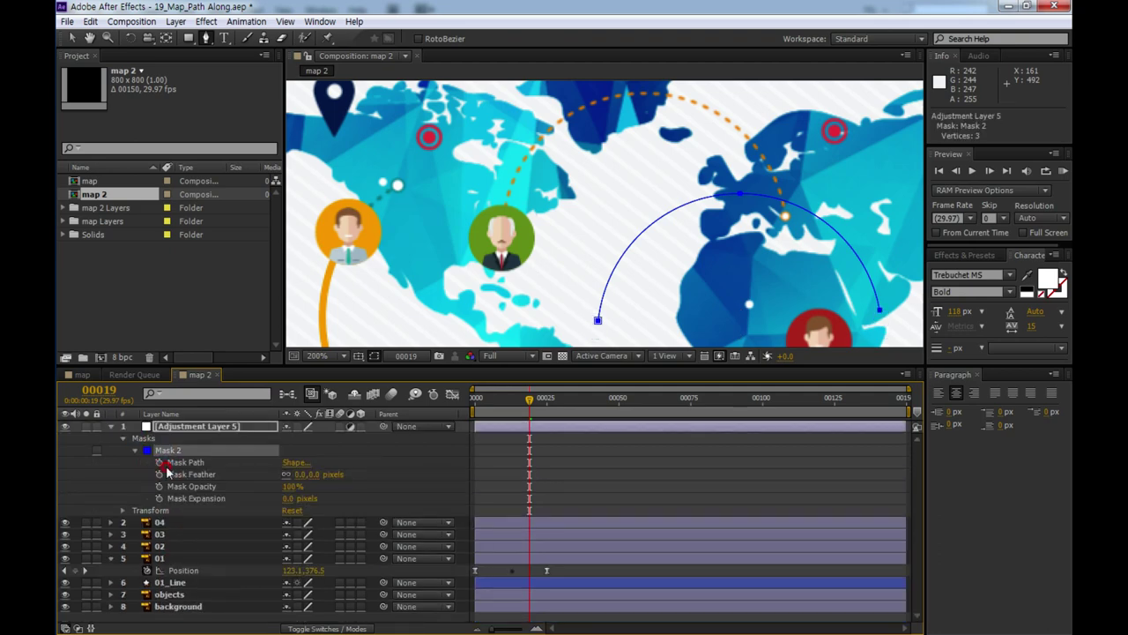
{"action": "left_click", "coordinate": [181, 461]}
{"action": "left_click", "coordinate": [72, 38]}
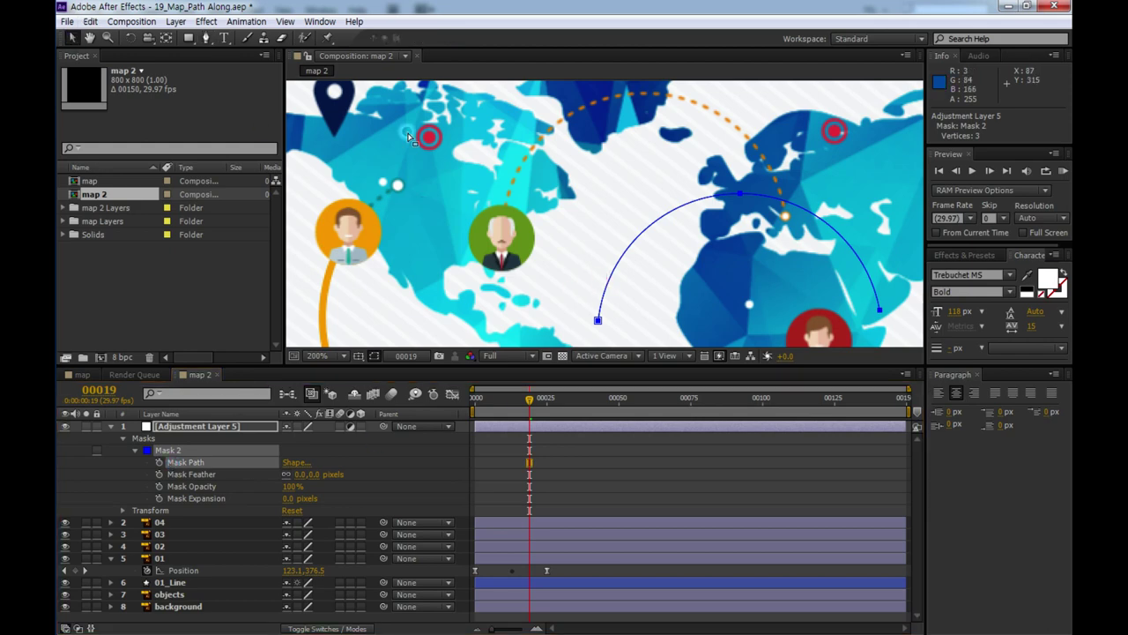
{"action": "left_click_drag", "start_coordinate": [637, 228], "coordinate": [545, 136]}
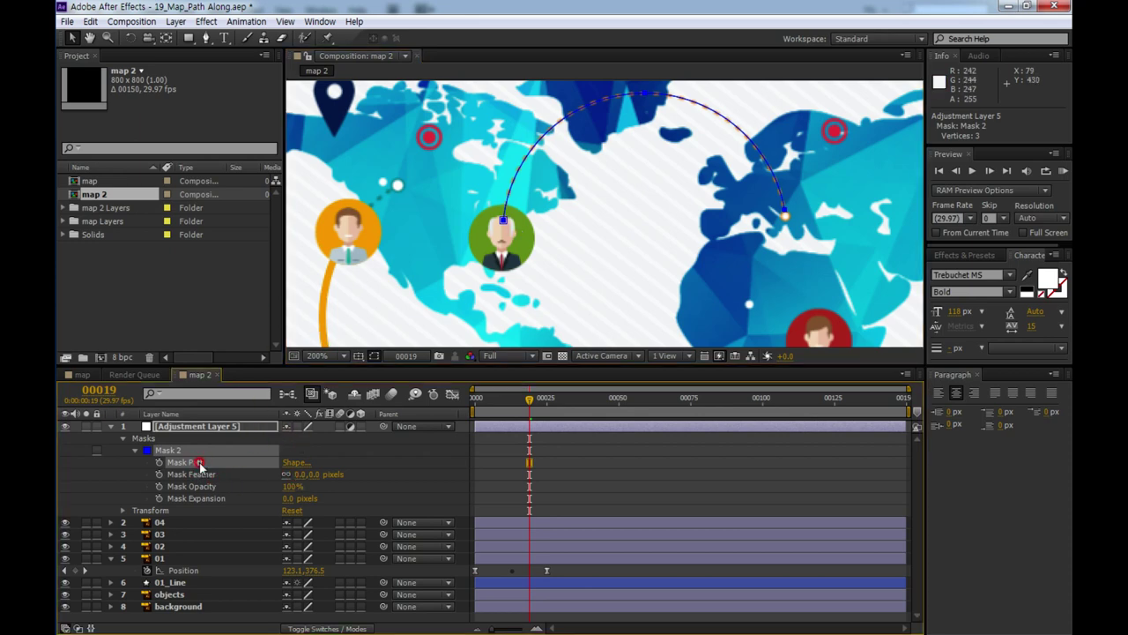
- Paste the Mask 2 path into layer 02's Position property, starting at frame 30
{"action": "left_click", "coordinate": [176, 546]}
{"action": "left_click_drag", "start_coordinate": [538, 403], "coordinate": [559, 418]}
{"action": "left_click", "coordinate": [552, 476]}
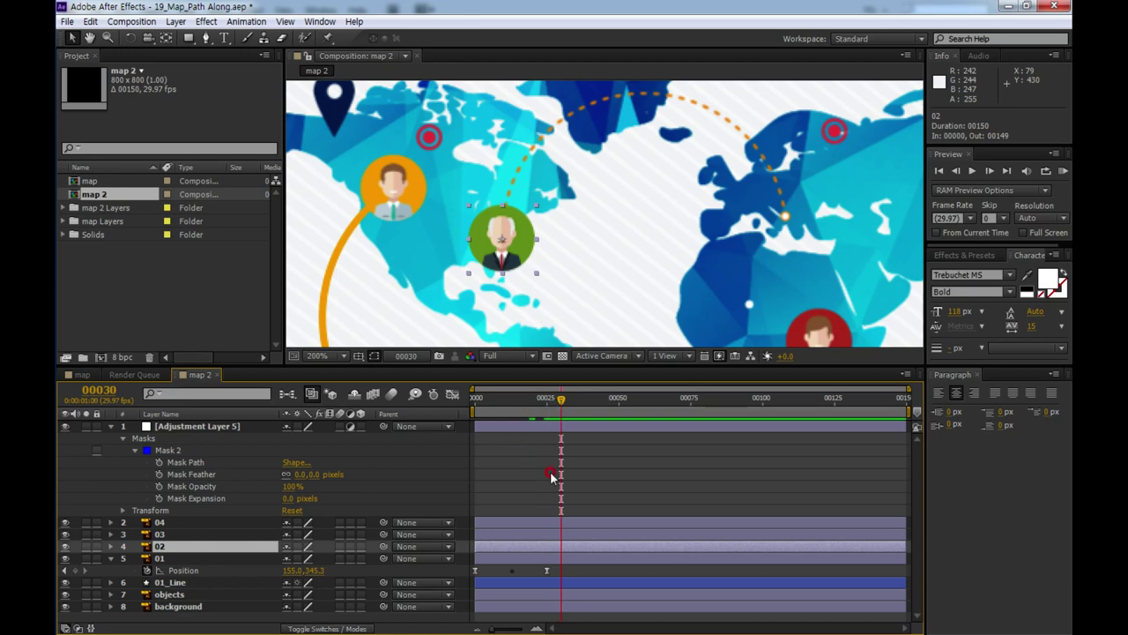
{"action": "left_click", "coordinate": [169, 545]}
{"action": "key", "text": "p"}
{"action": "left_click", "coordinate": [174, 559]}
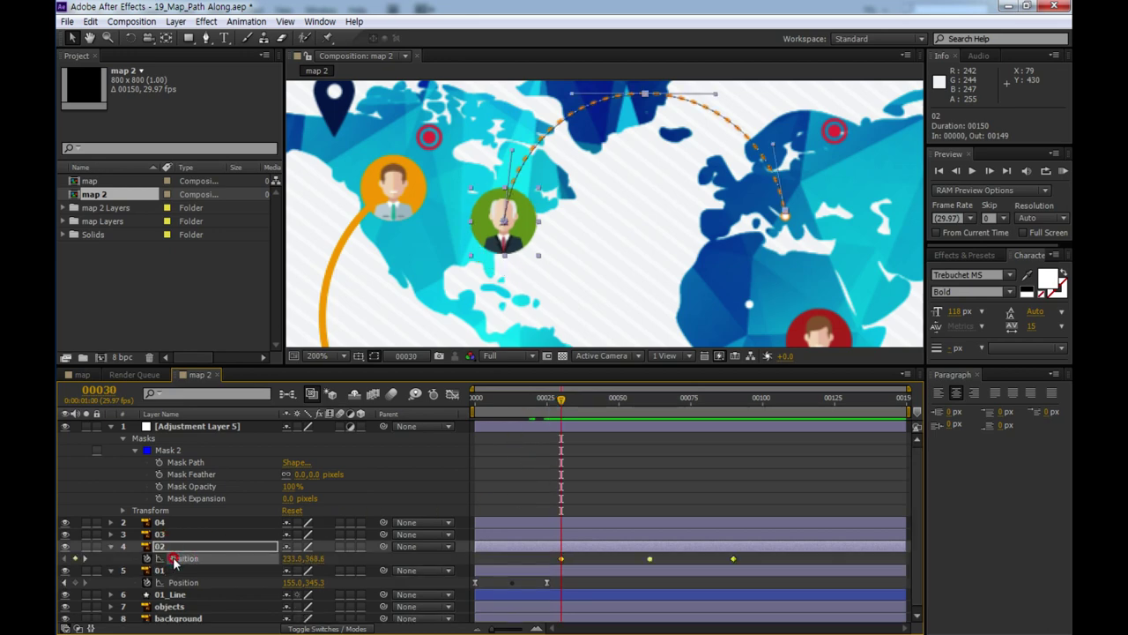
- Move layer 02's last Position keyframe to frame 55 and apply Easy Ease to the keyframes
{"action": "left_click", "coordinate": [560, 401]}
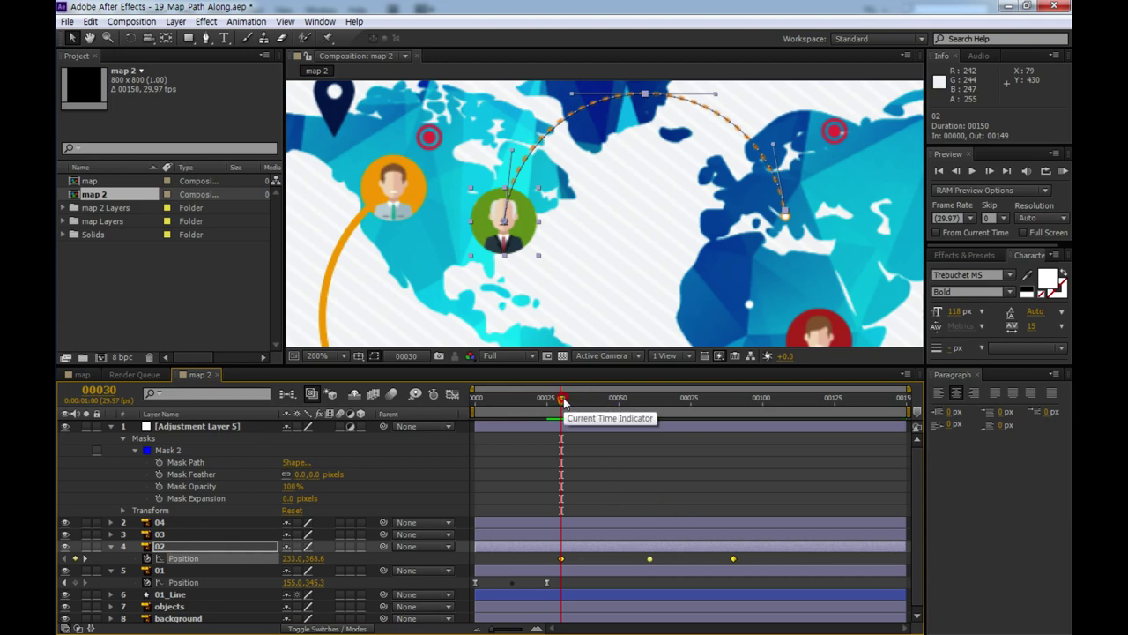
{"action": "left_click_drag", "start_coordinate": [562, 401], "coordinate": [636, 407]}
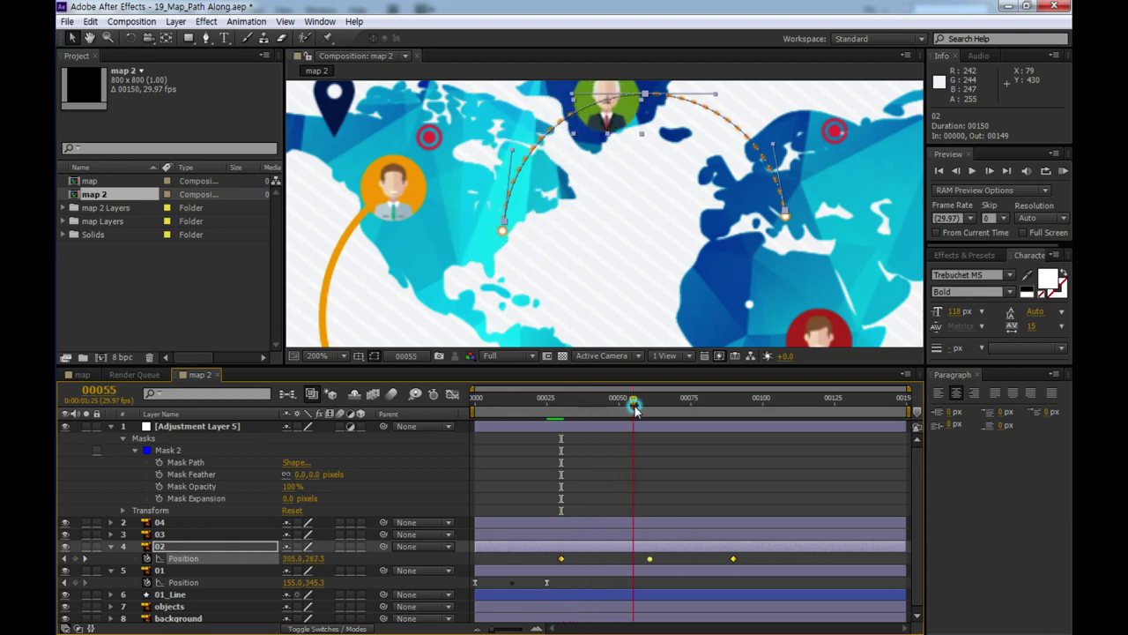
{"action": "left_click", "coordinate": [735, 559]}
{"action": "left_click_drag", "start_coordinate": [735, 563], "coordinate": [634, 562]}
{"action": "key", "text": "F9"}
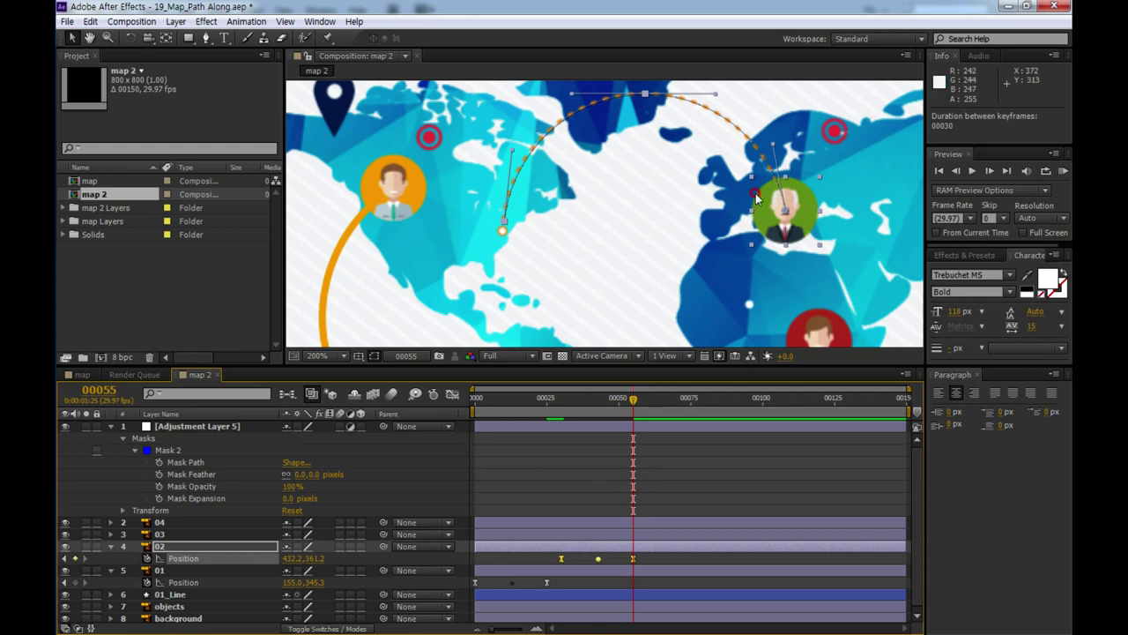
{"action": "left_click", "coordinate": [672, 561]}
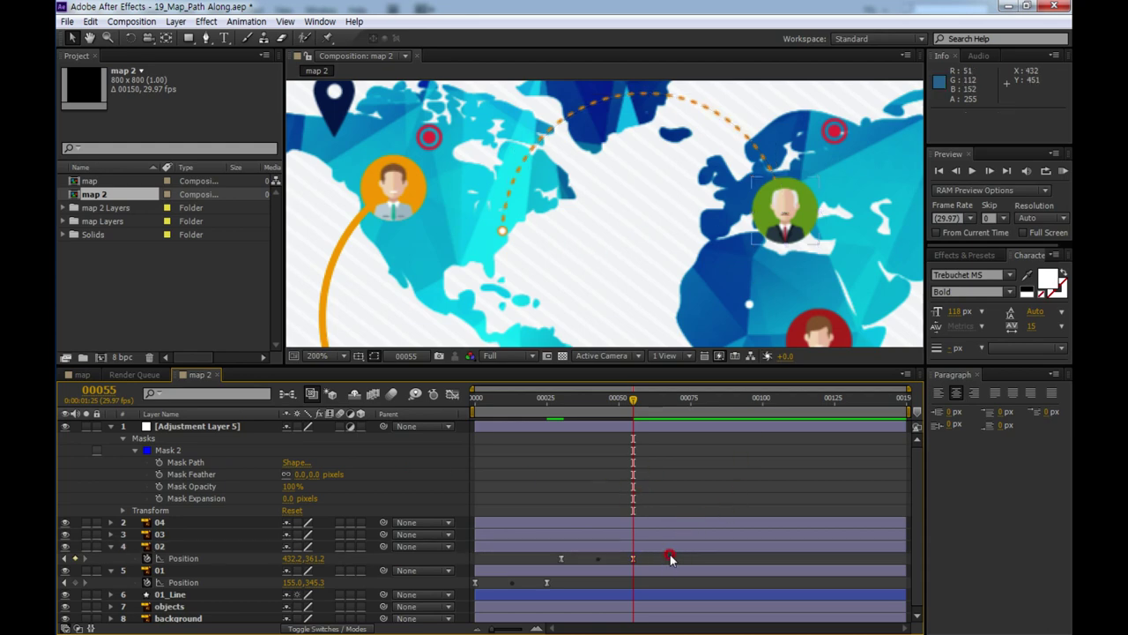
{"action": "left_click", "coordinate": [696, 475]}
- Start a new shape layer with the Pen tool and replace its path with the copied Mask 2 path
{"action": "left_click", "coordinate": [204, 38]}
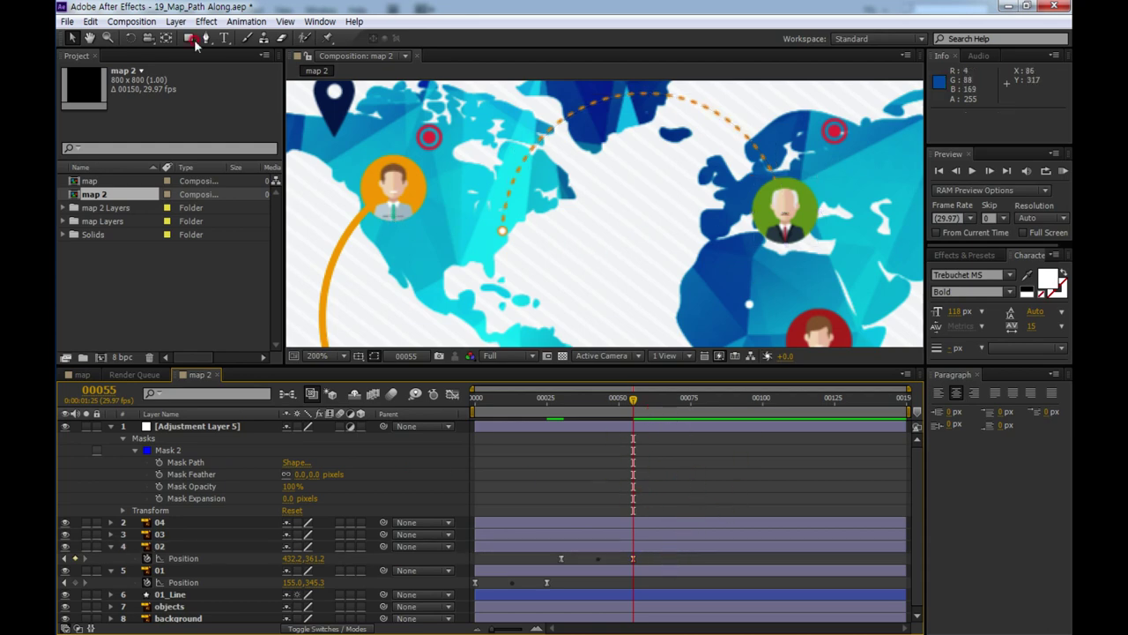
{"action": "left_click", "coordinate": [543, 260]}
{"action": "left_click", "coordinate": [587, 340]}
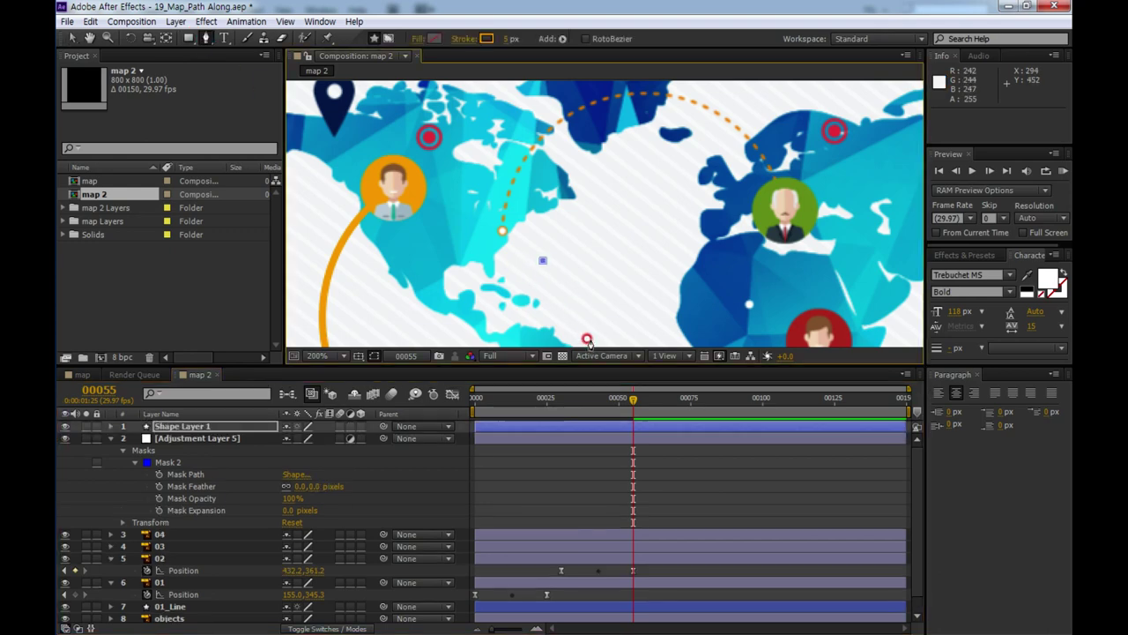
{"action": "key", "text": "ctrl+v"}
{"action": "left_click", "coordinate": [320, 416]}
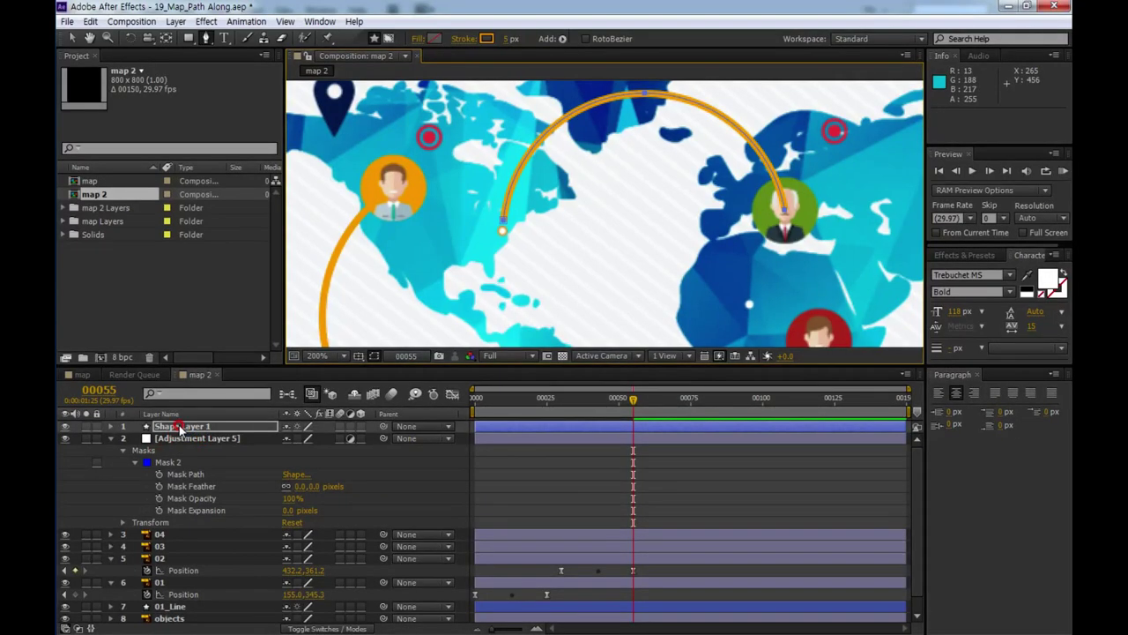
- Rename the new shape layer as 02_Line
{"action": "key", "text": "Return"}
{"action": "type", "text": "02"}
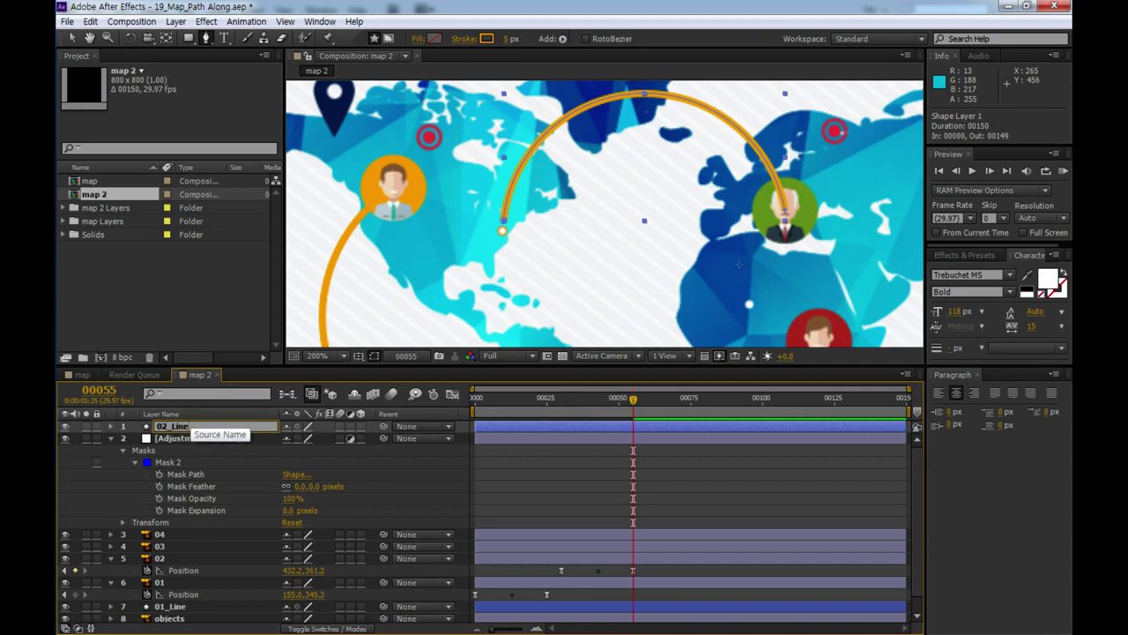
{"action": "type", "text": "_Line"}
{"action": "left_click", "coordinate": [474, 480]}
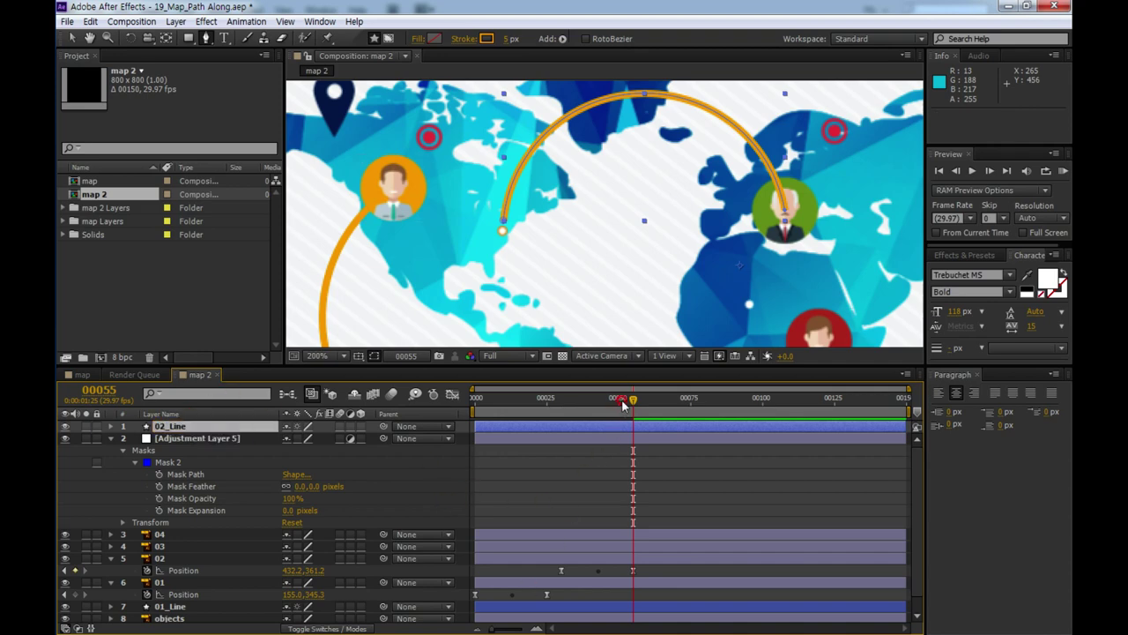
- Set the current time to frame 30 and copy Trim Paths 1 from the 01_Line layer
{"action": "left_click_drag", "start_coordinate": [623, 403], "coordinate": [560, 427]}
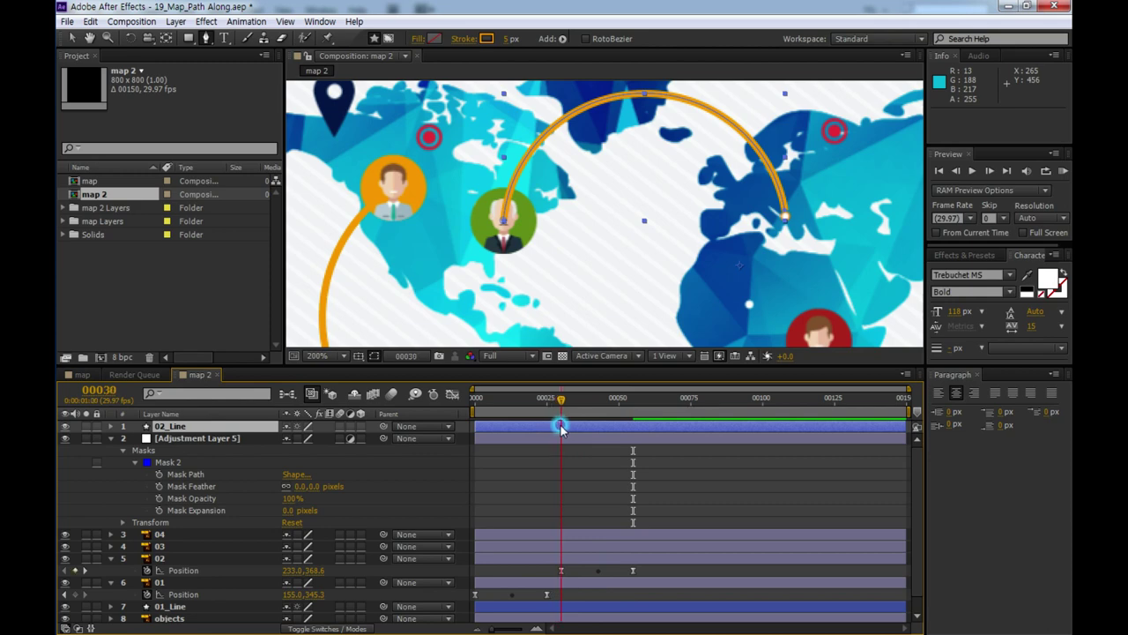
{"action": "left_click", "coordinate": [263, 486]}
{"action": "left_click", "coordinate": [174, 605]}
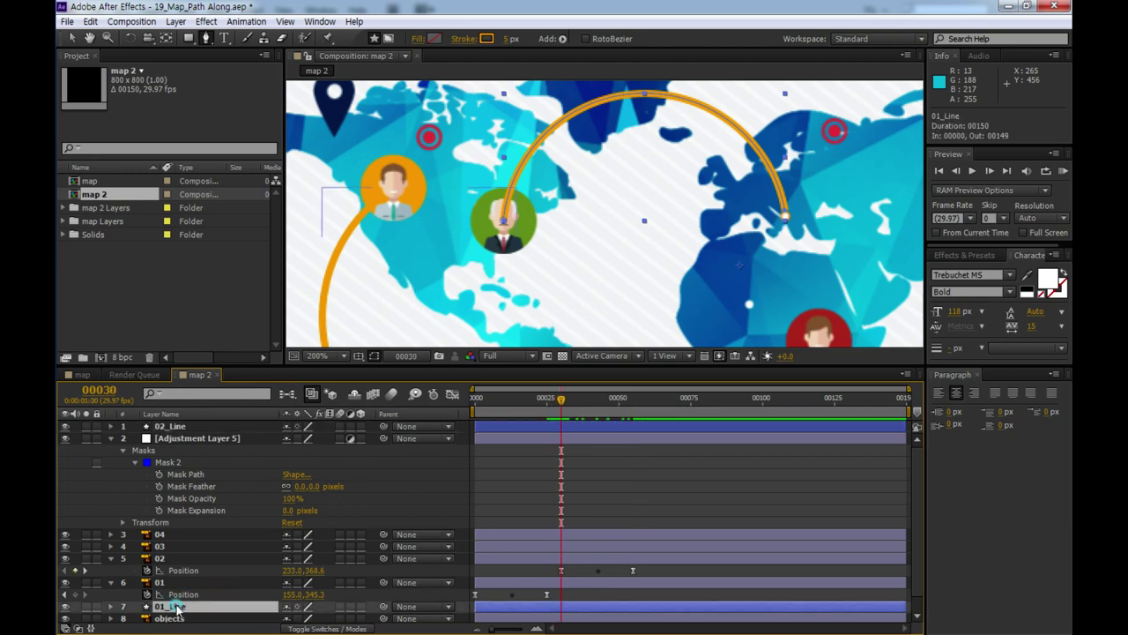
{"action": "left_click", "coordinate": [112, 607]}
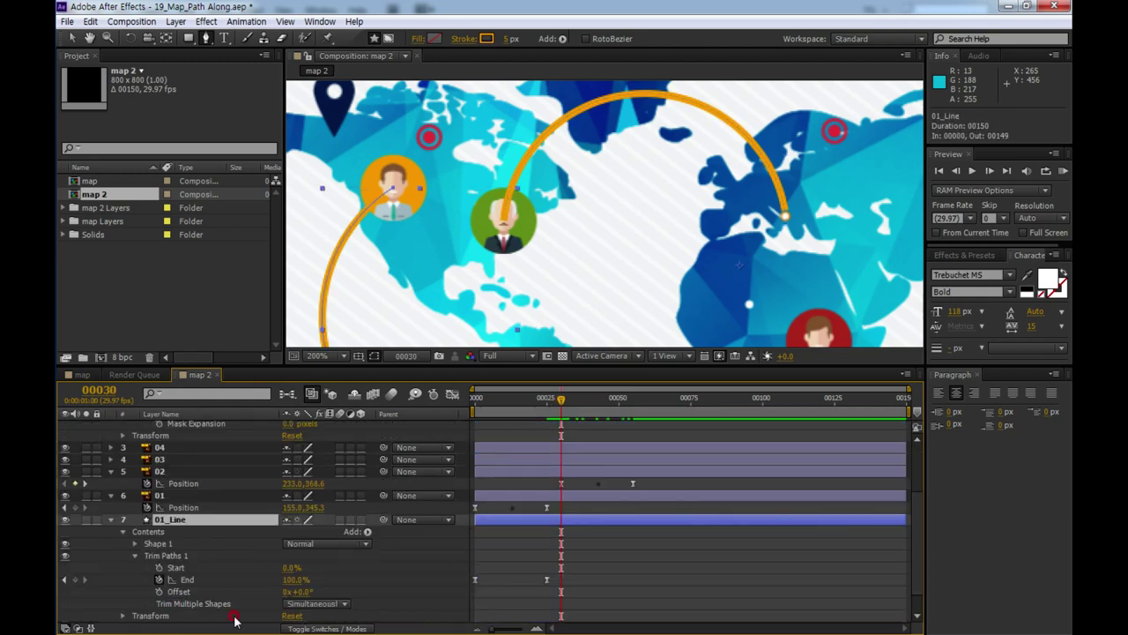
{"action": "left_click", "coordinate": [191, 520]}
{"action": "left_click", "coordinate": [170, 557]}
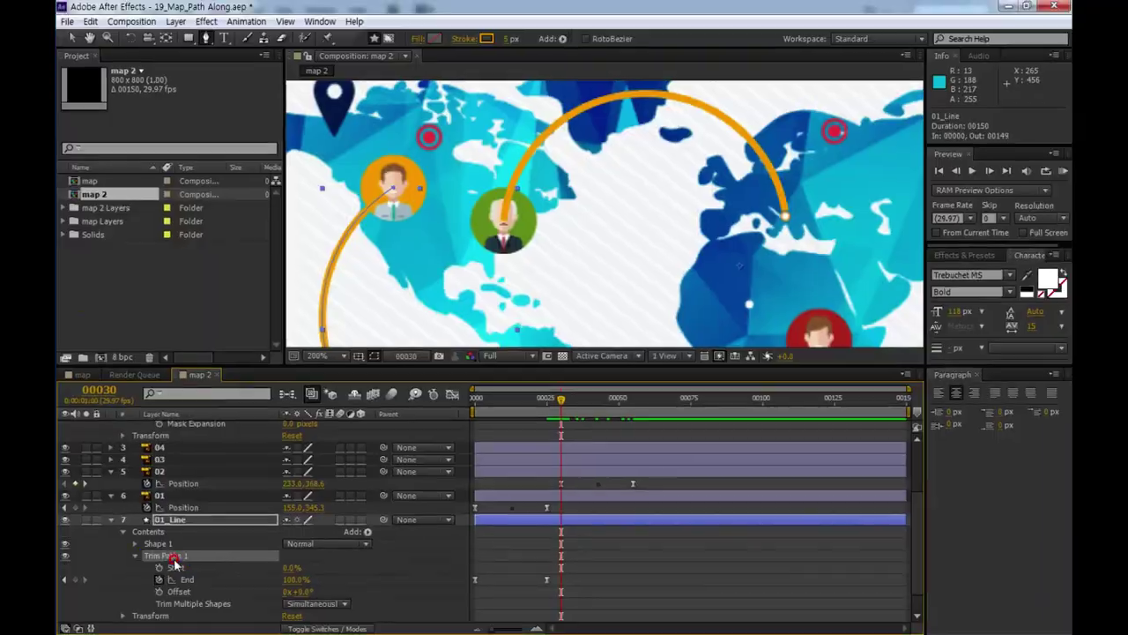
{"action": "scroll", "coordinate": [197, 473], "scroll_direction": "up", "scroll_amount": 4}
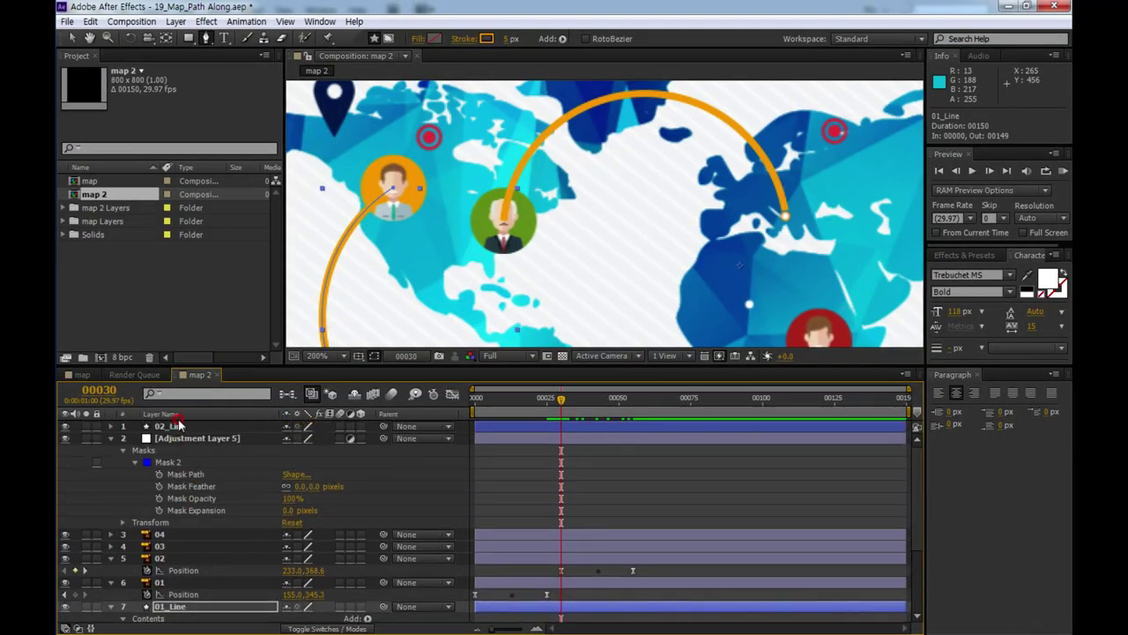
- Paste the Trim Paths onto 02_Line at frame 30 and expand them to show the End keyframes
{"action": "left_click", "coordinate": [177, 428]}
{"action": "left_click", "coordinate": [208, 463]}
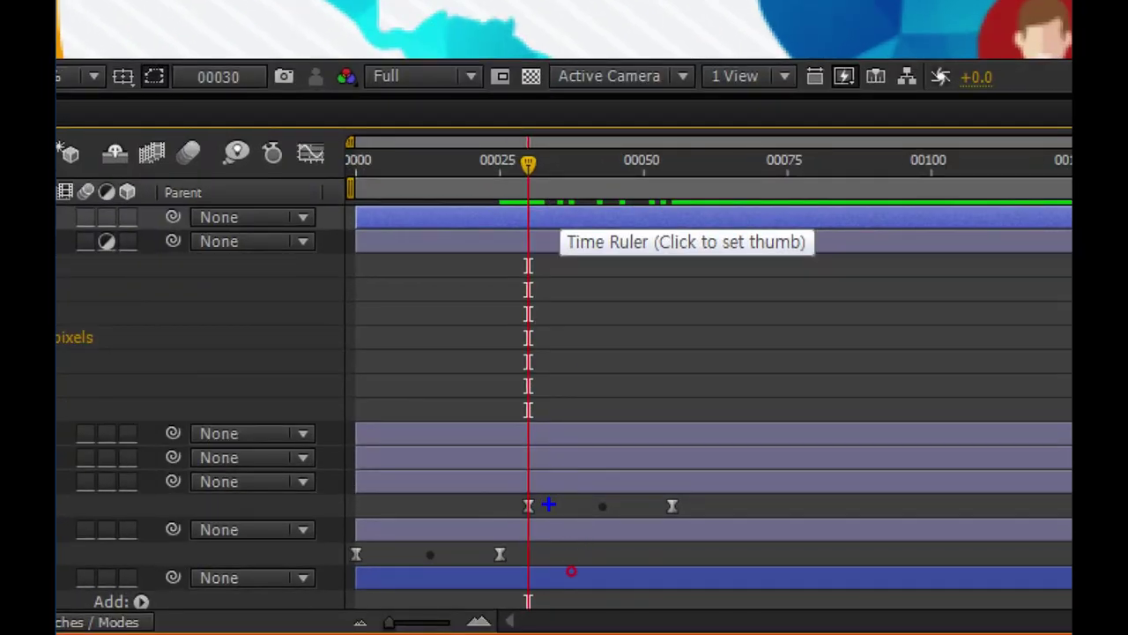
{"action": "mouse_move", "coordinate": [540, 497]}
{"action": "left_mouse_down"}
{"action": "mouse_move", "coordinate": [545, 520]}
{"action": "mouse_move", "coordinate": [544, 498]}
{"action": "left_mouse_up"}
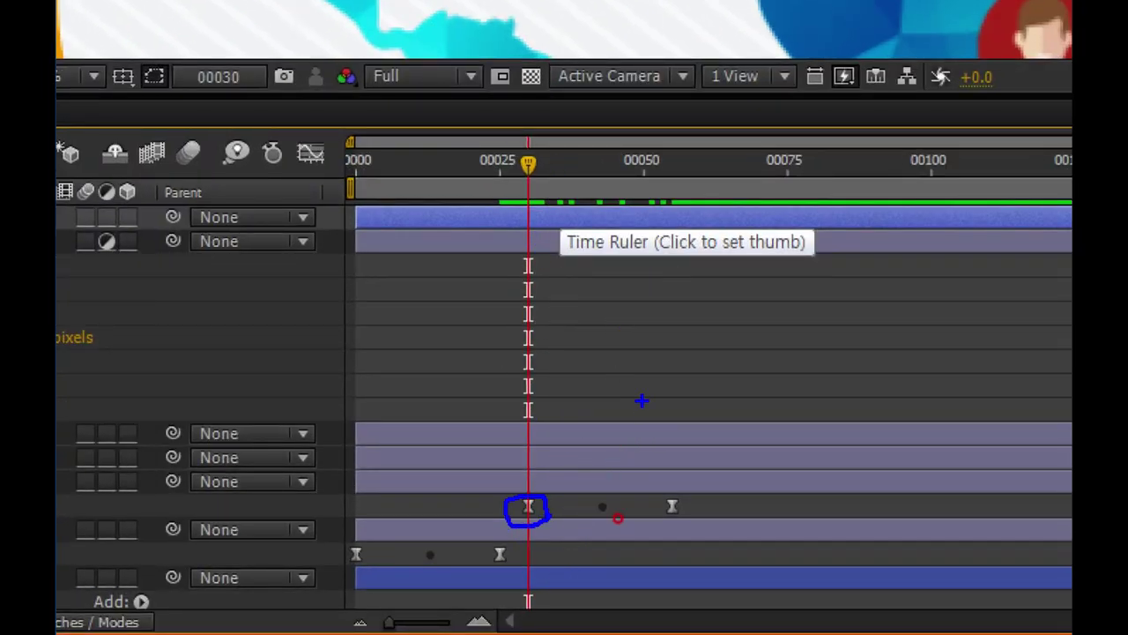
{"action": "key", "text": "Escape"}
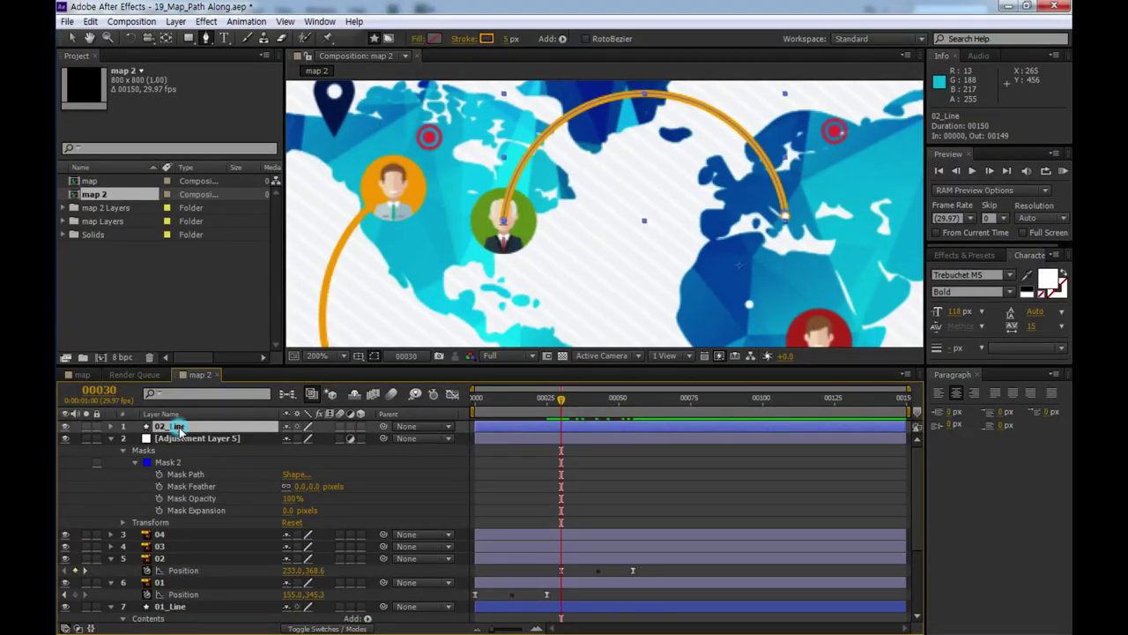
{"action": "key", "text": "ctrl+v"}
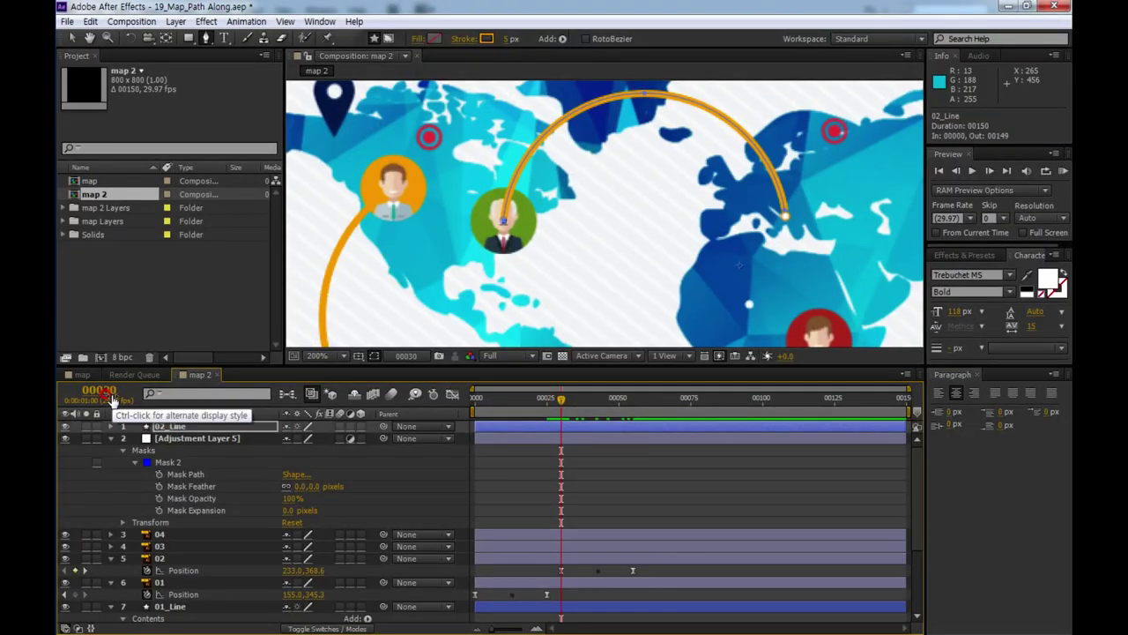
{"action": "left_click", "coordinate": [110, 426]}
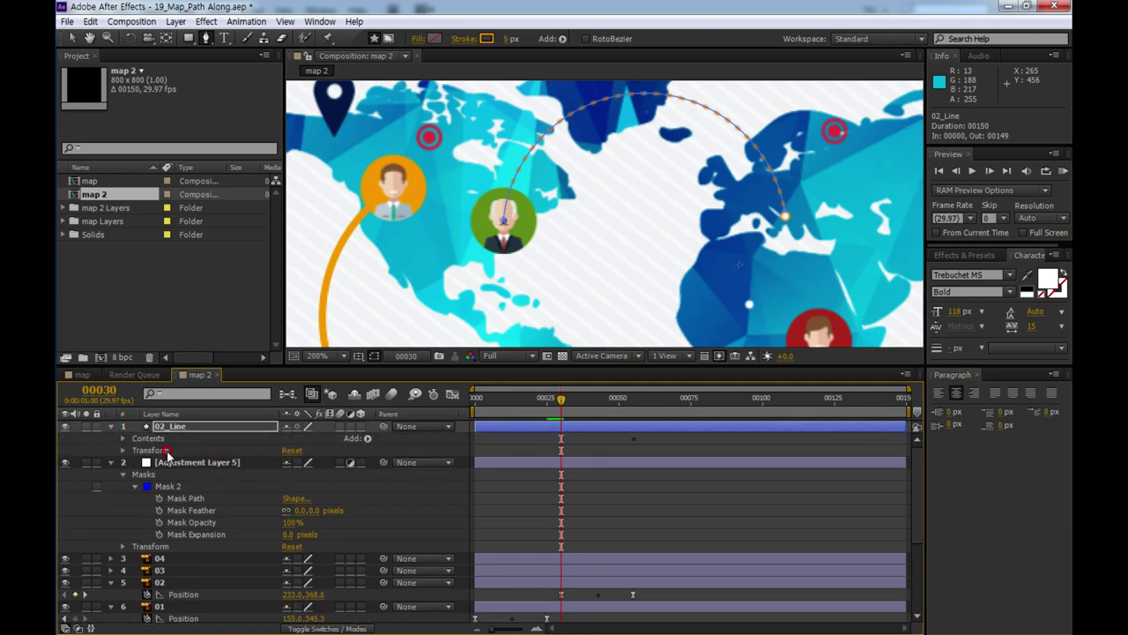
{"action": "left_click", "coordinate": [124, 438]}
{"action": "left_click", "coordinate": [134, 462]}
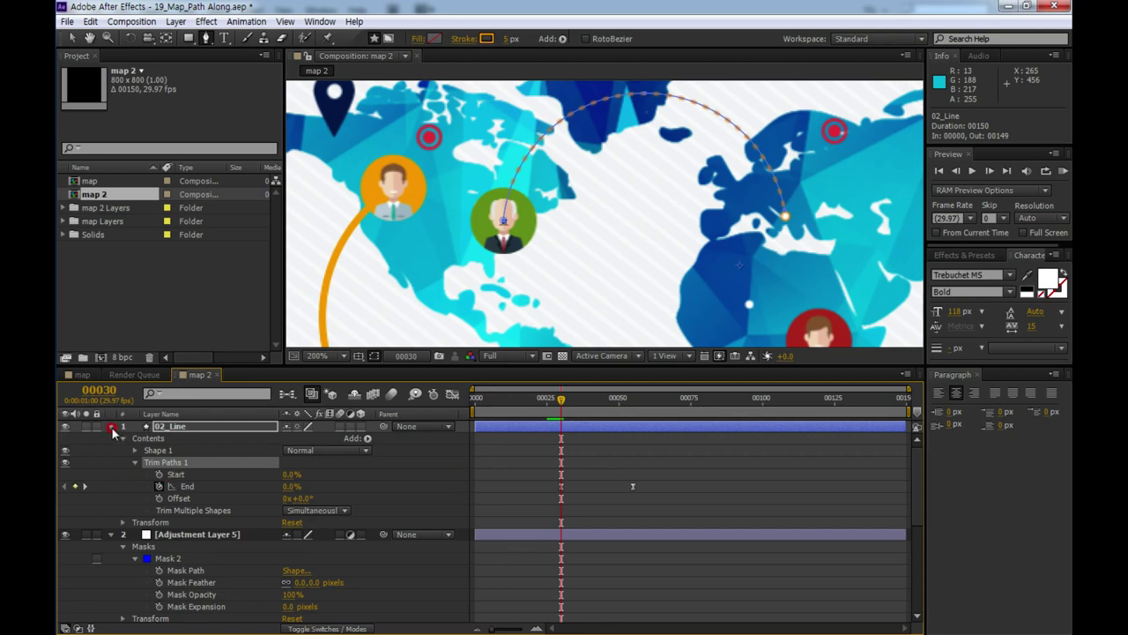
- Collapse 02_Line and Adjustment Layer 5, and move 02_Line directly below layer 02
{"action": "left_click", "coordinate": [111, 427]}
{"action": "left_click", "coordinate": [111, 439]}
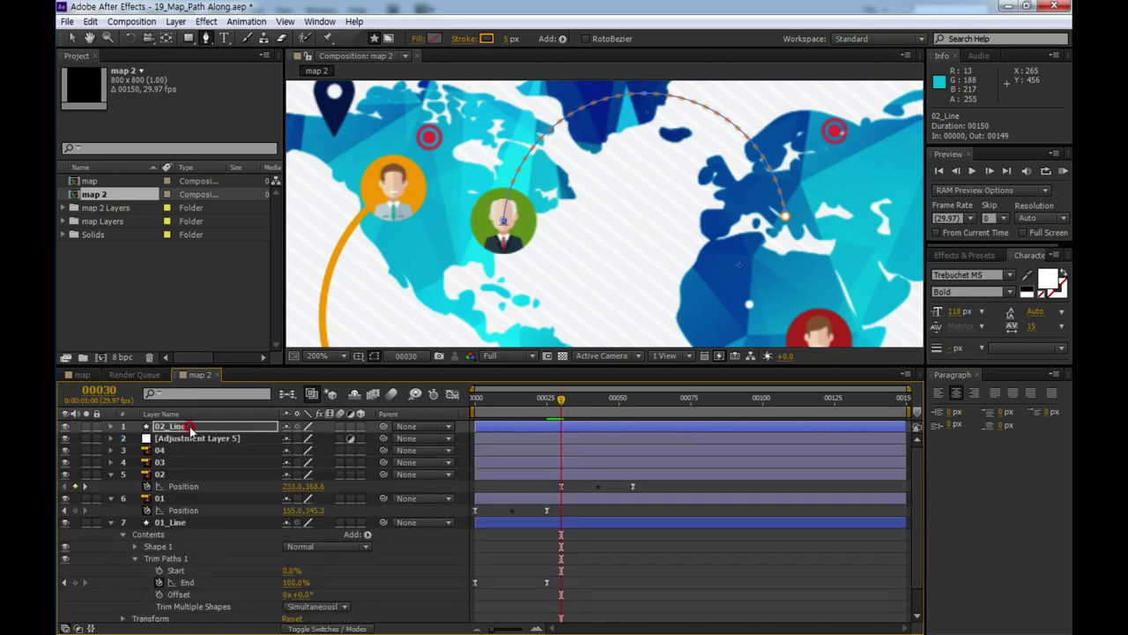
{"action": "left_click_drag", "start_coordinate": [181, 427], "coordinate": [186, 498]}
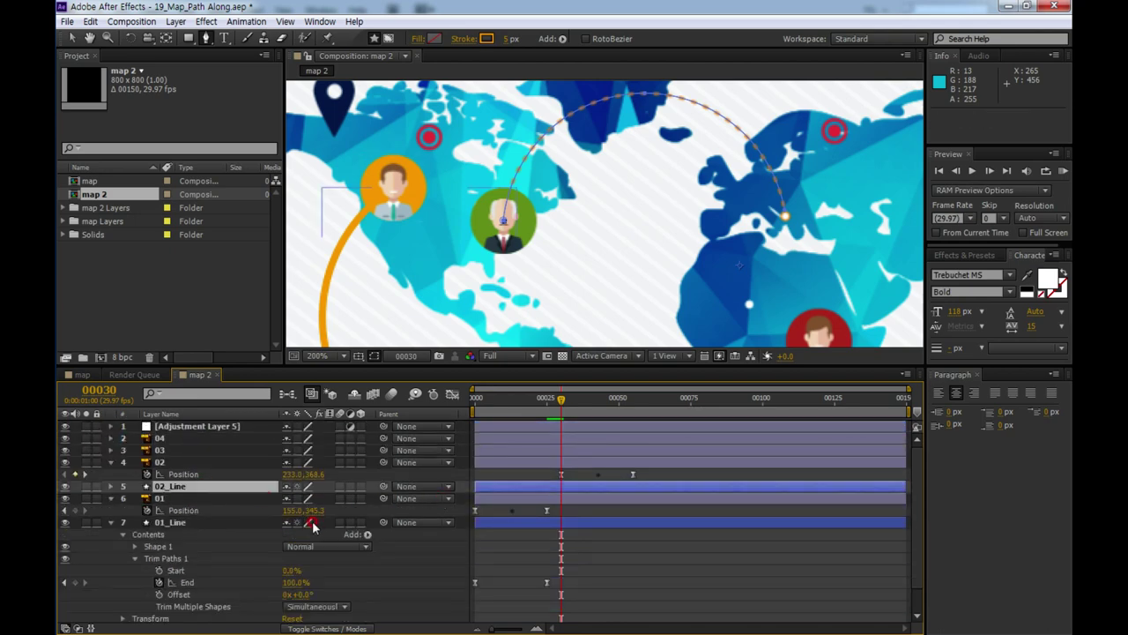
- Collapse layers 01, 01_Line and 02, and select layer 03
{"action": "left_click", "coordinate": [111, 498]}
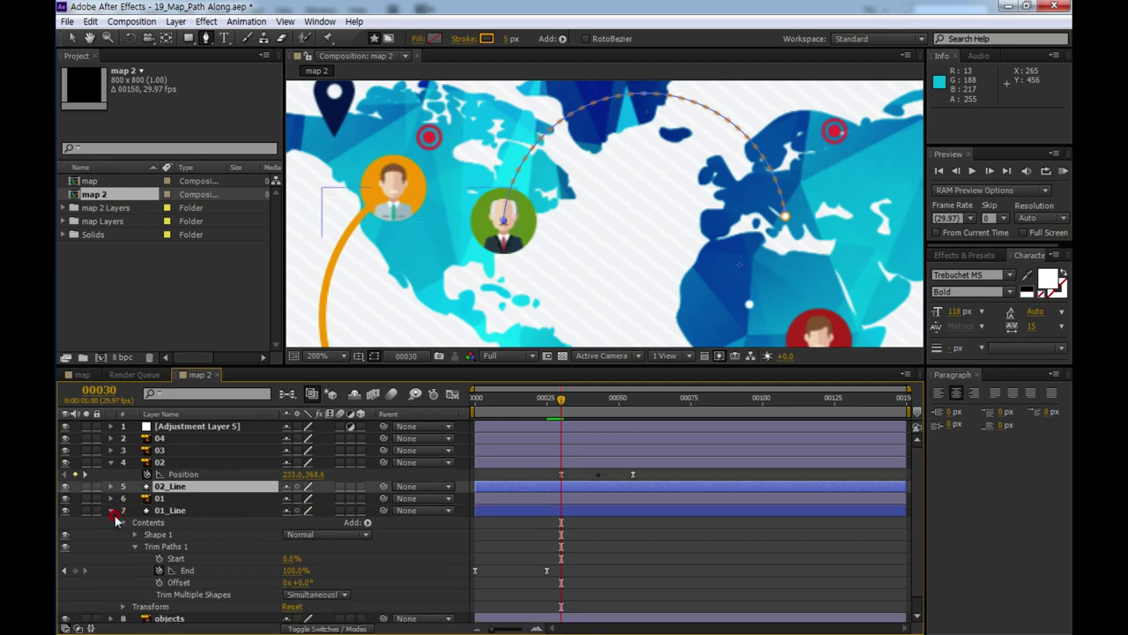
{"action": "left_click", "coordinate": [111, 510]}
{"action": "left_click", "coordinate": [111, 462]}
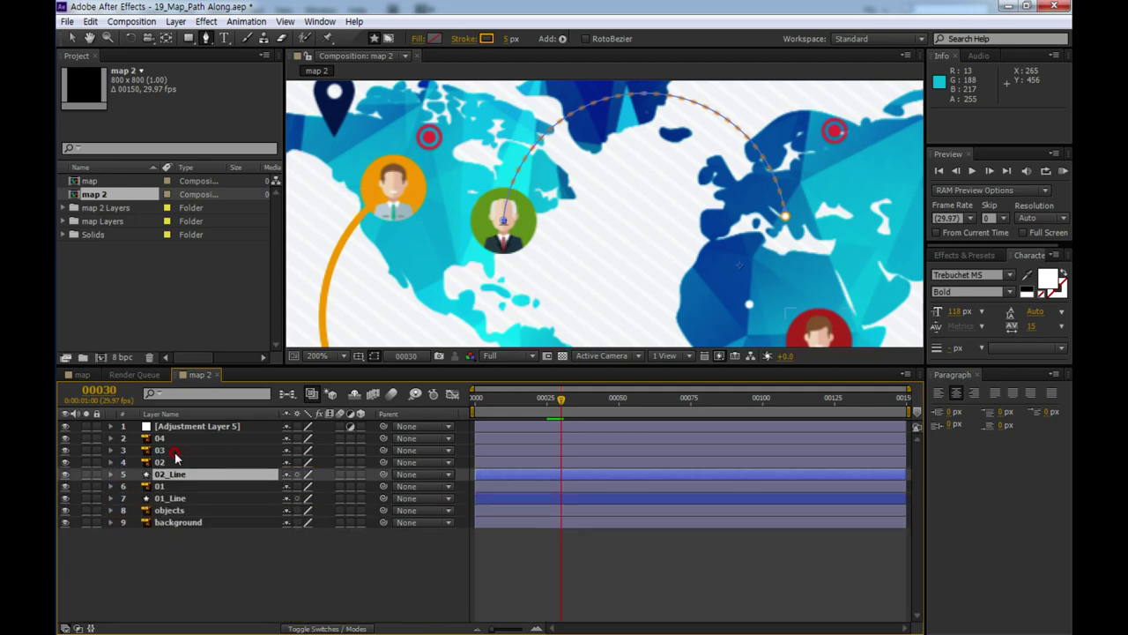
{"action": "left_click", "coordinate": [181, 450]}
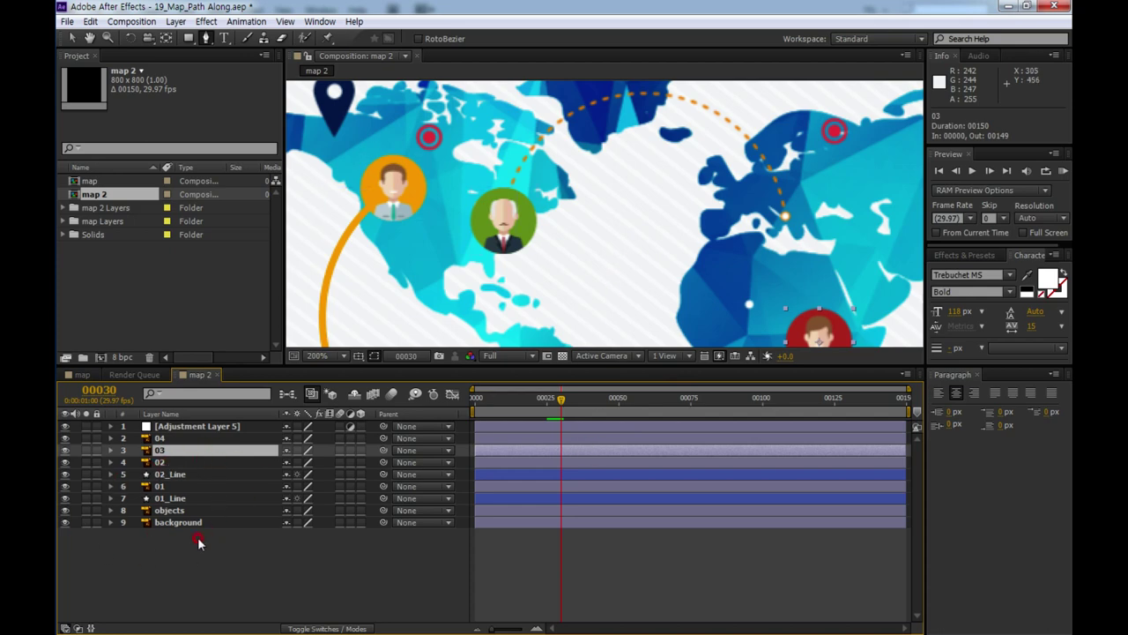
- Delete Adjustment Layer 5 and add a new adjustment layer to the map 2 composition
{"action": "left_click", "coordinate": [186, 431]}
{"action": "key", "text": "Delete"}
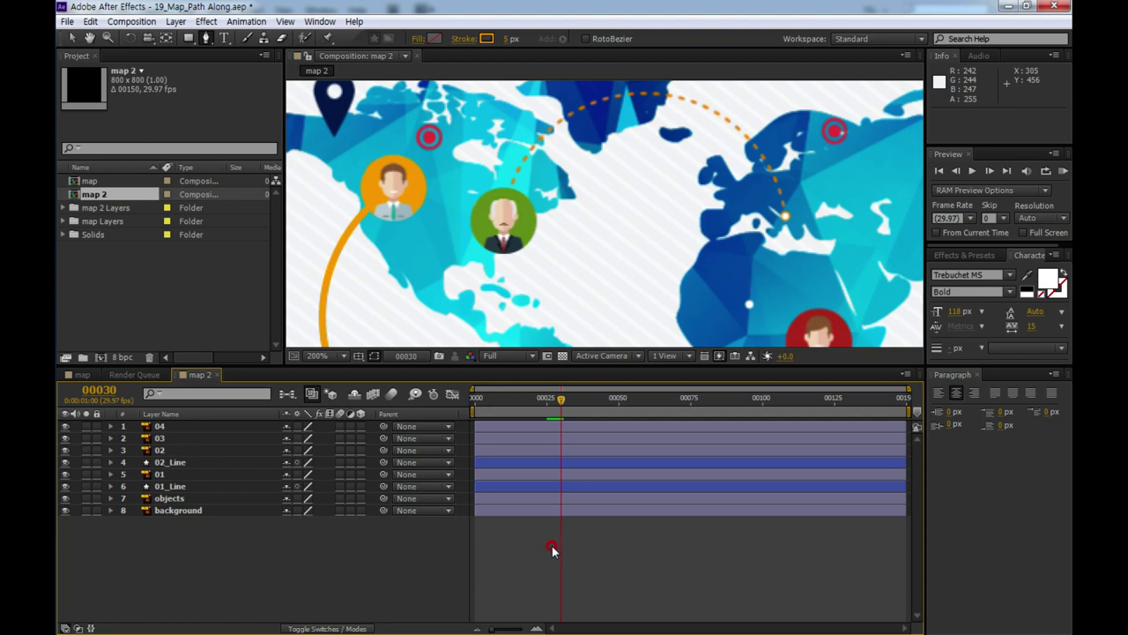
{"action": "key", "text": "ctrl+alt+y"}
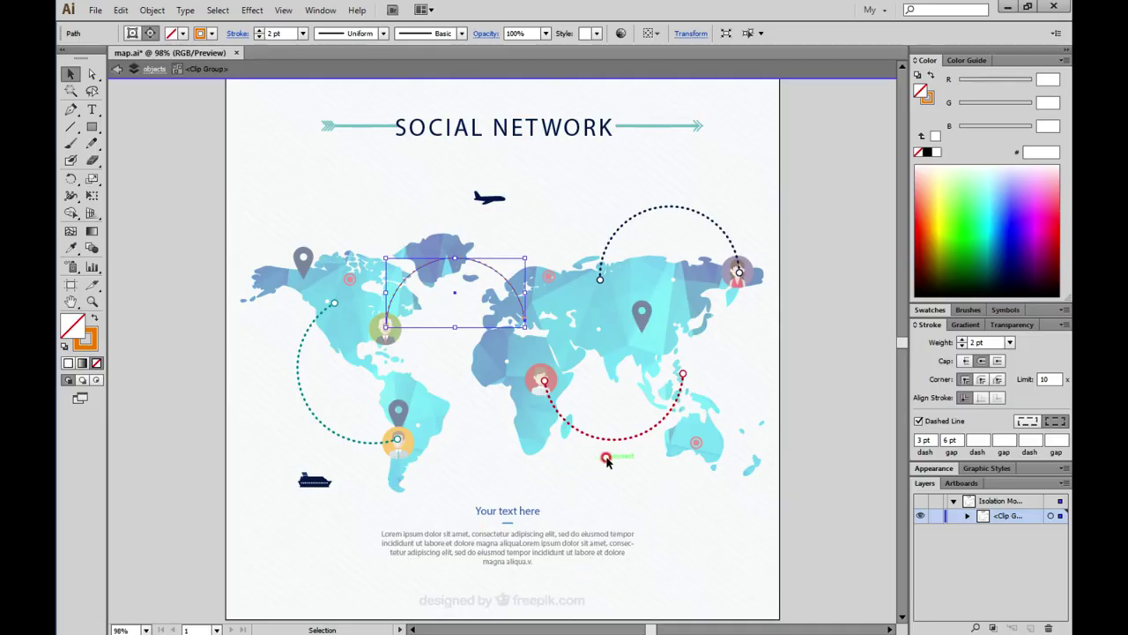
- Copy the red dotted arc in Illustrator and paste it as masks onto Adjustment Layer 6 in After Effects
{"action": "left_click", "coordinate": [619, 448]}
{"action": "left_click", "coordinate": [614, 439]}
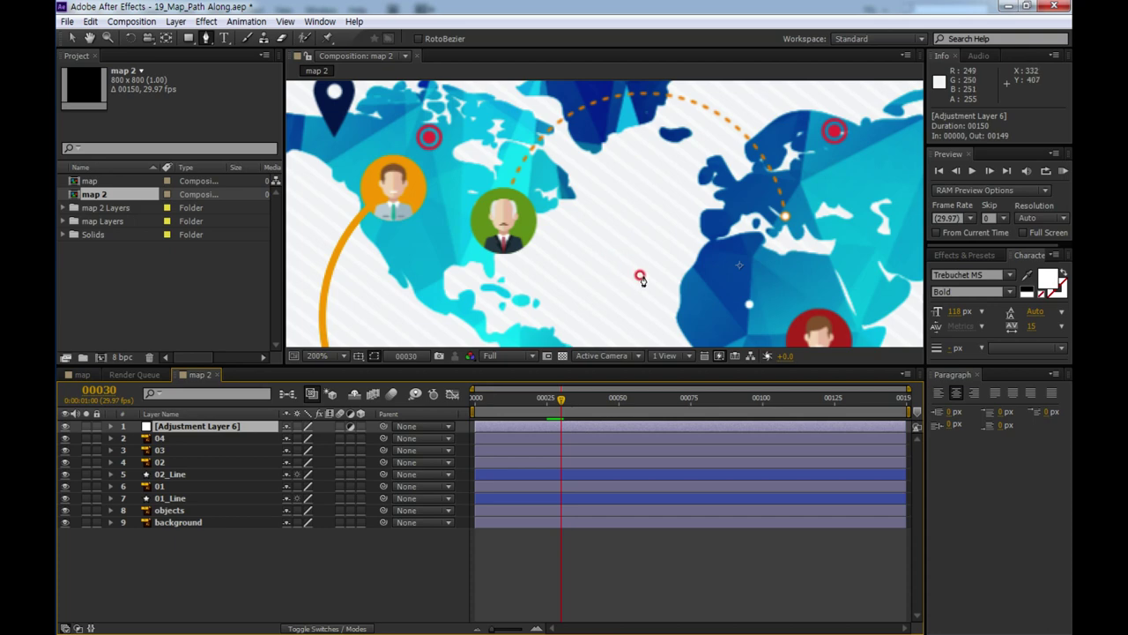
{"action": "left_click_drag", "start_coordinate": [640, 277], "coordinate": [356, 83]}
{"action": "left_click", "coordinate": [403, 160]}
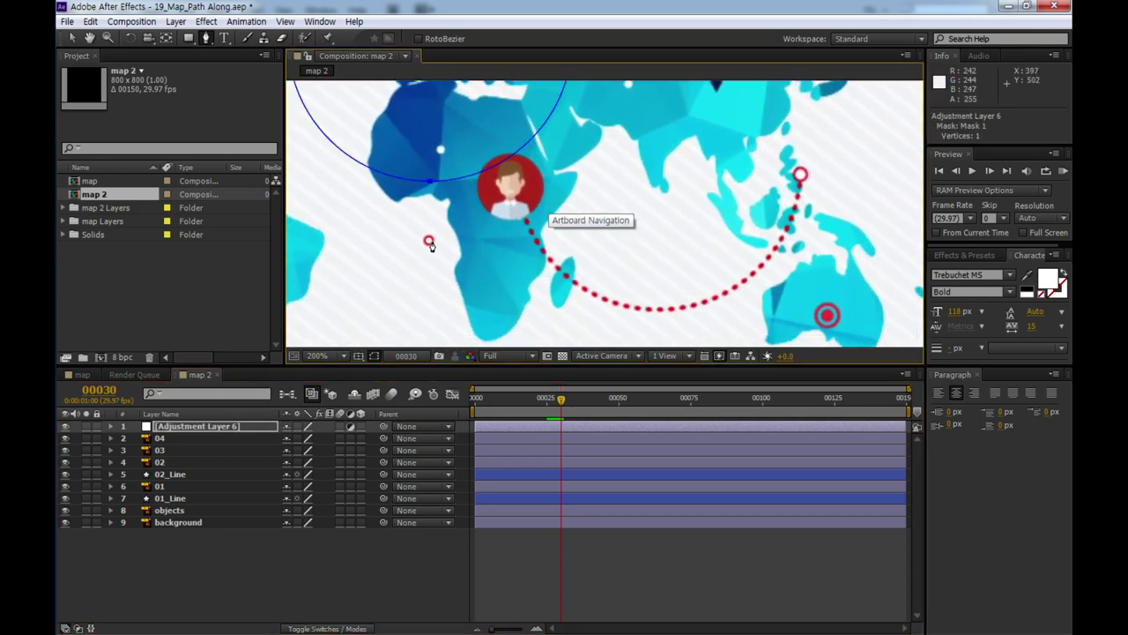
{"action": "key", "text": "comma"}
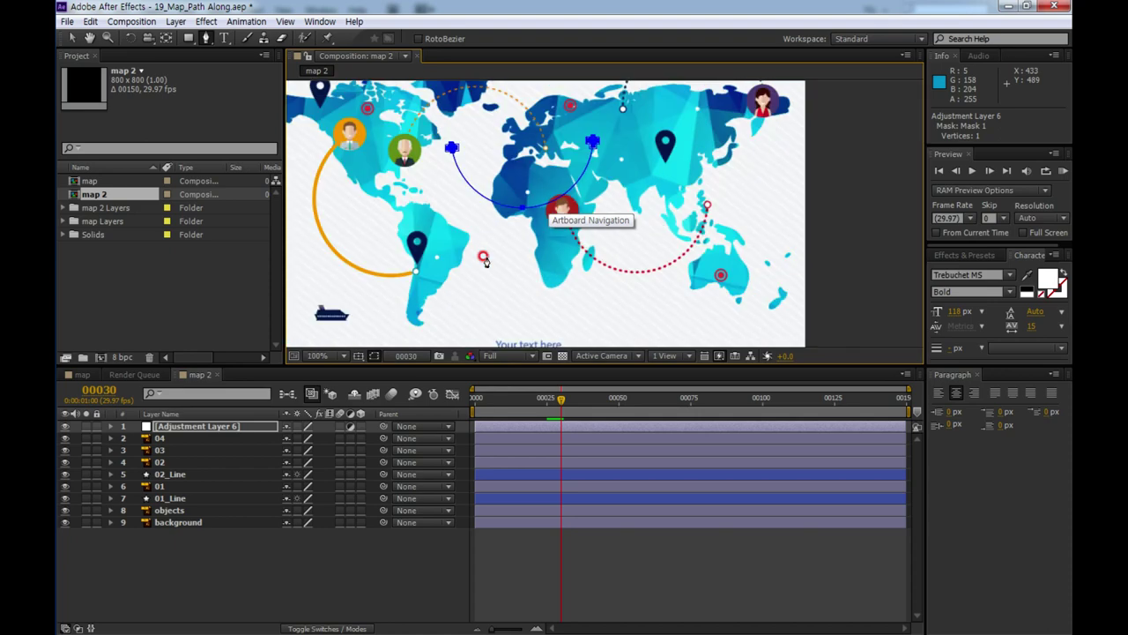
- Expand Adjustment Layer 6's masks and delete Mask 1 and Masks 3 to 9, keeping only Mask 2
{"action": "left_click", "coordinate": [111, 426]}
{"action": "left_click", "coordinate": [141, 438]}
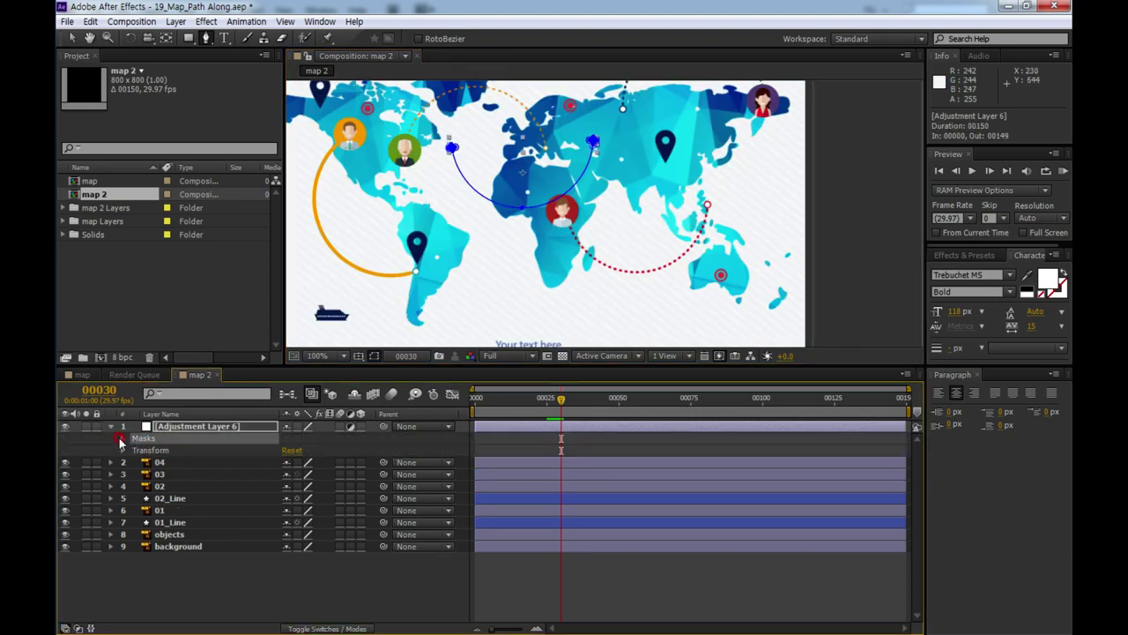
{"action": "left_click", "coordinate": [123, 438]}
{"action": "left_click", "coordinate": [168, 450]}
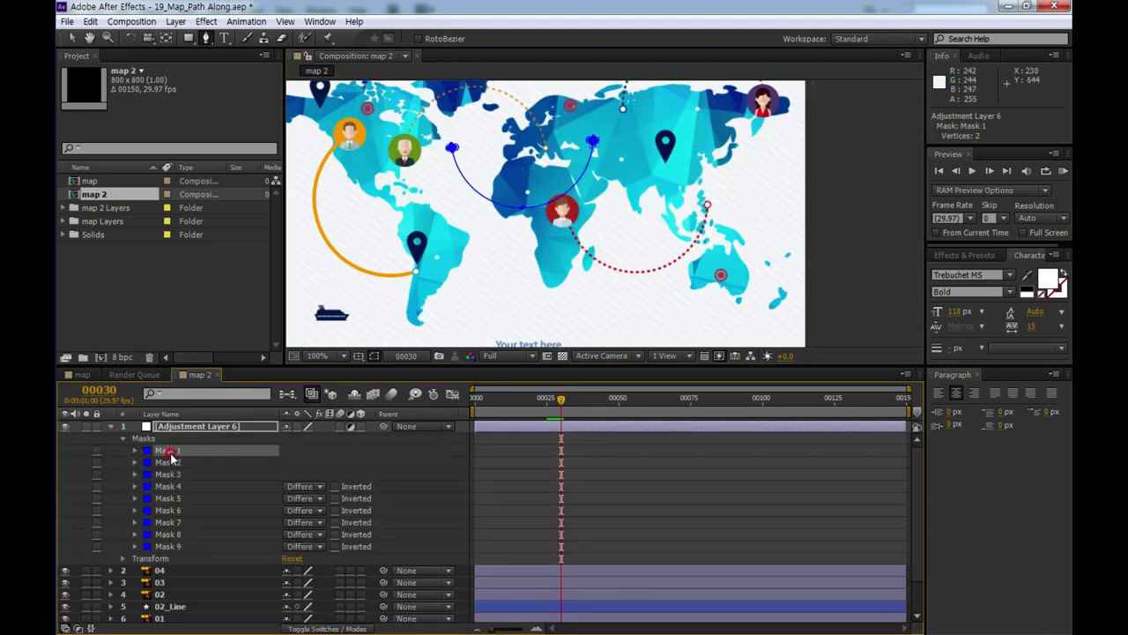
{"action": "key", "text": "Delete"}
{"action": "left_click", "coordinate": [169, 461]}
{"action": "left_click", "coordinate": [174, 534], "text": "shift"}
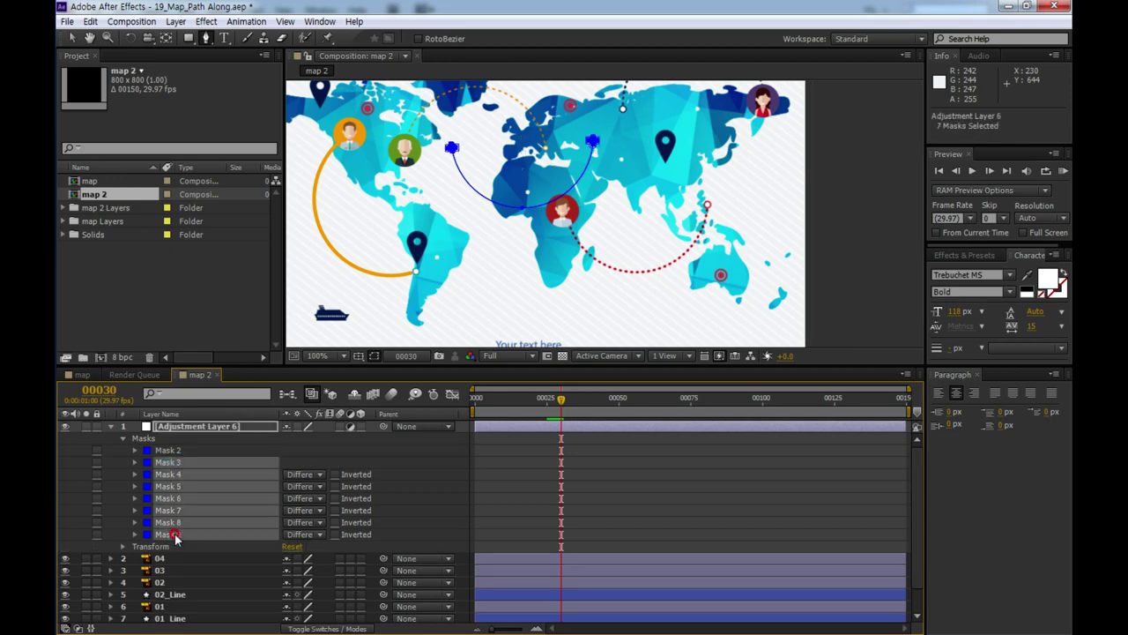
{"action": "key", "text": "Delete"}
- Expand Mask 2, select its Mask Path and move the path onto the red dotted arc
{"action": "left_click", "coordinate": [168, 450]}
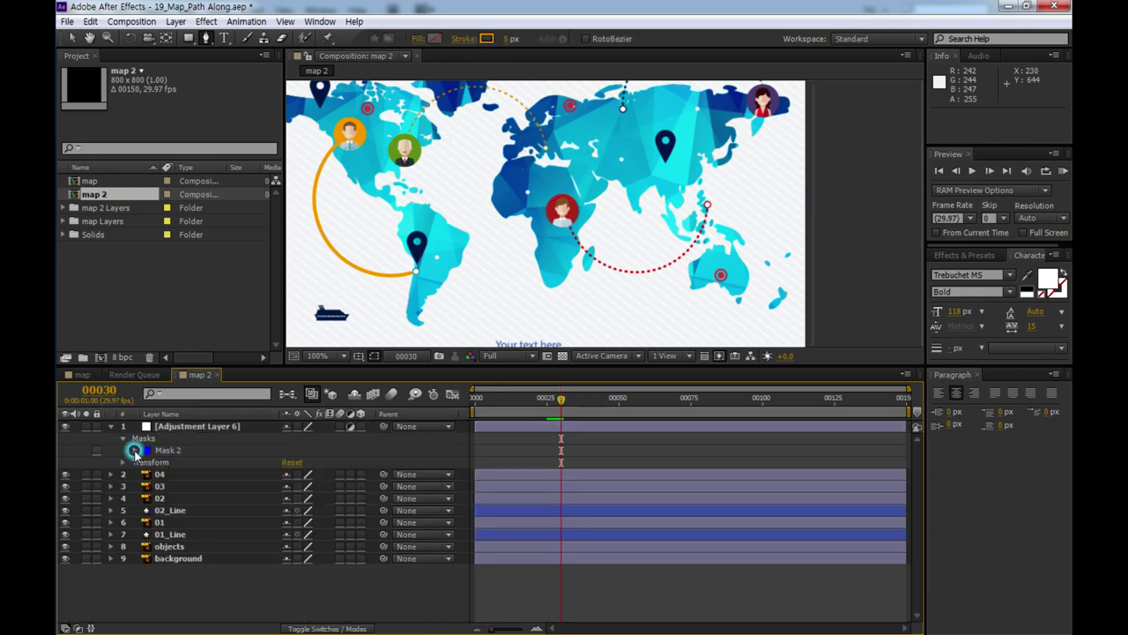
{"action": "left_click", "coordinate": [135, 450]}
{"action": "left_click", "coordinate": [182, 463]}
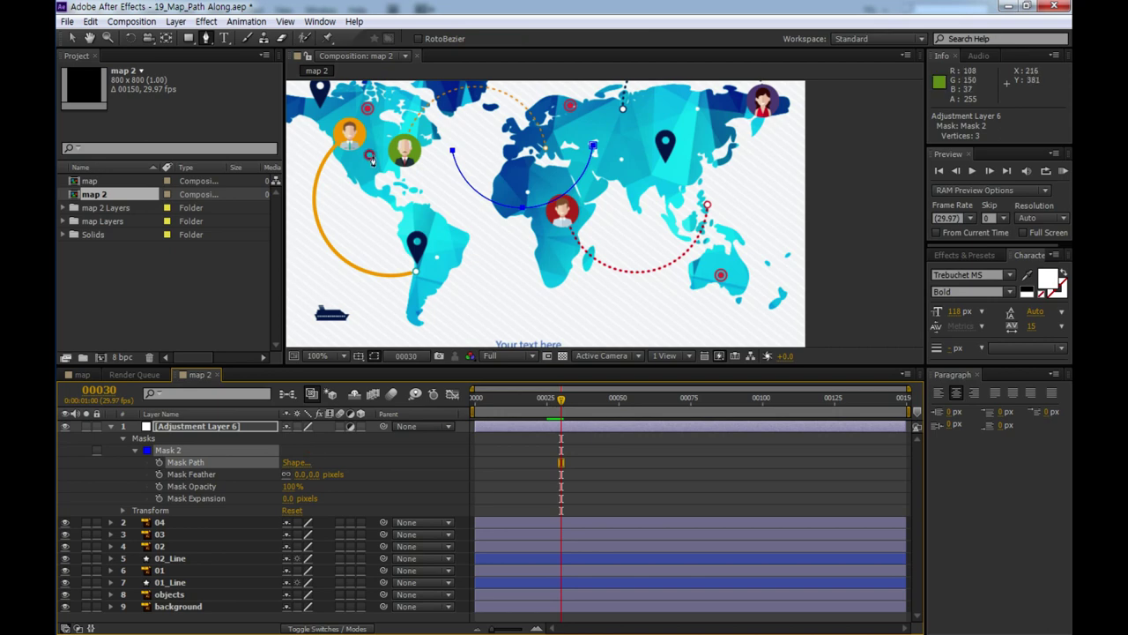
{"action": "left_click", "coordinate": [73, 38]}
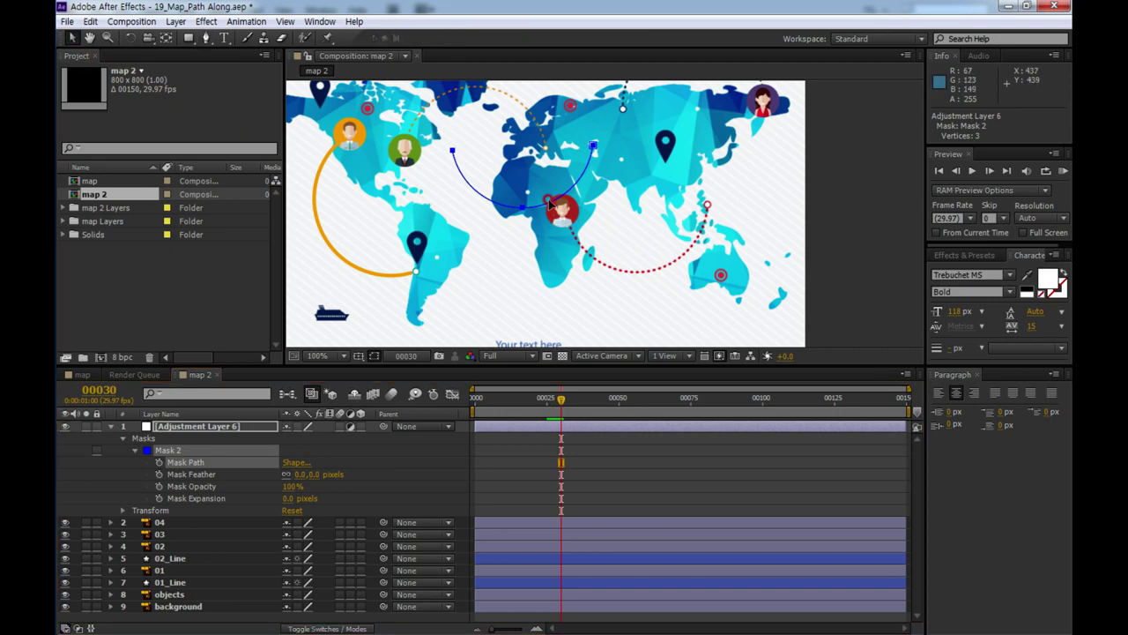
{"action": "left_click_drag", "start_coordinate": [551, 204], "coordinate": [667, 272]}
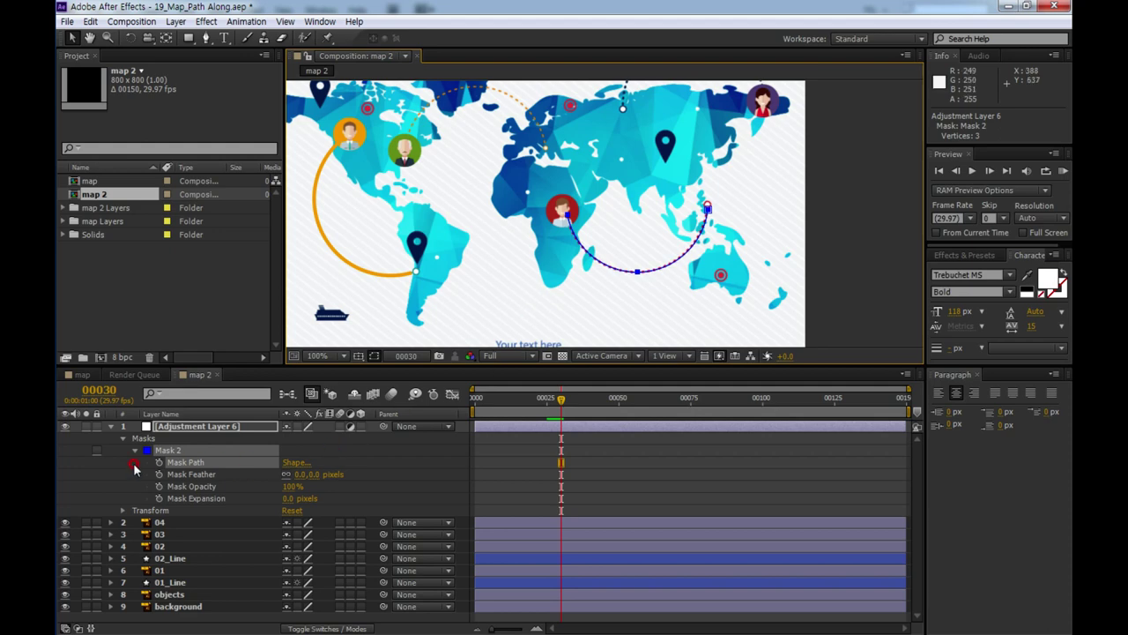
- Copy Mask 2's Mask Path and, with layer 02's Position keyframes shown, set the current time to frame 60
{"action": "left_click", "coordinate": [175, 463]}
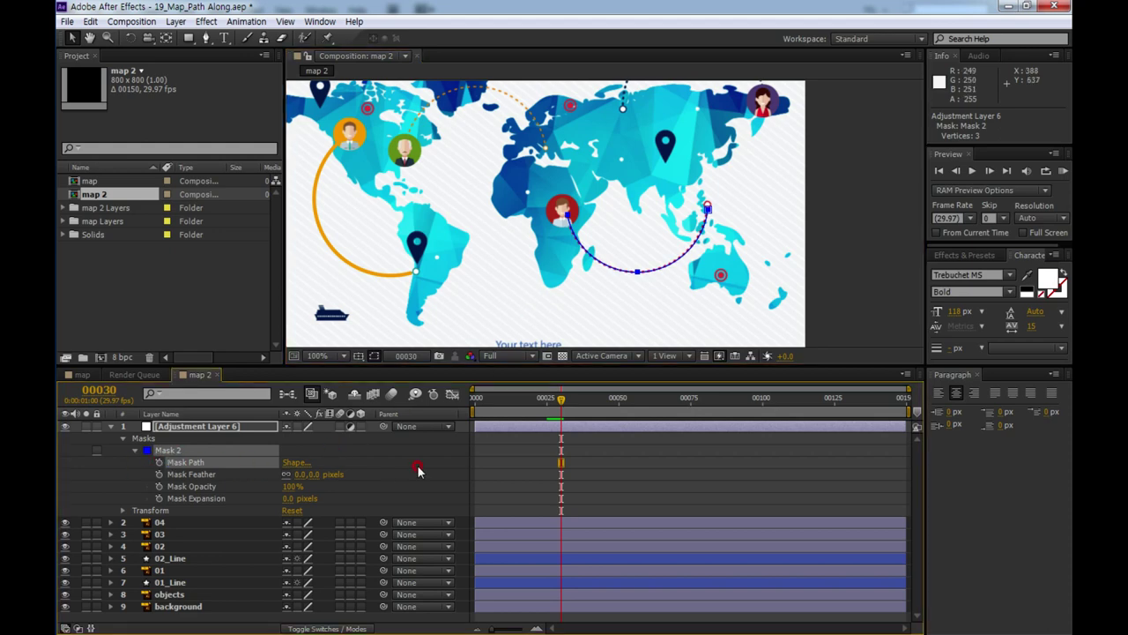
{"action": "left_click", "coordinate": [157, 546]}
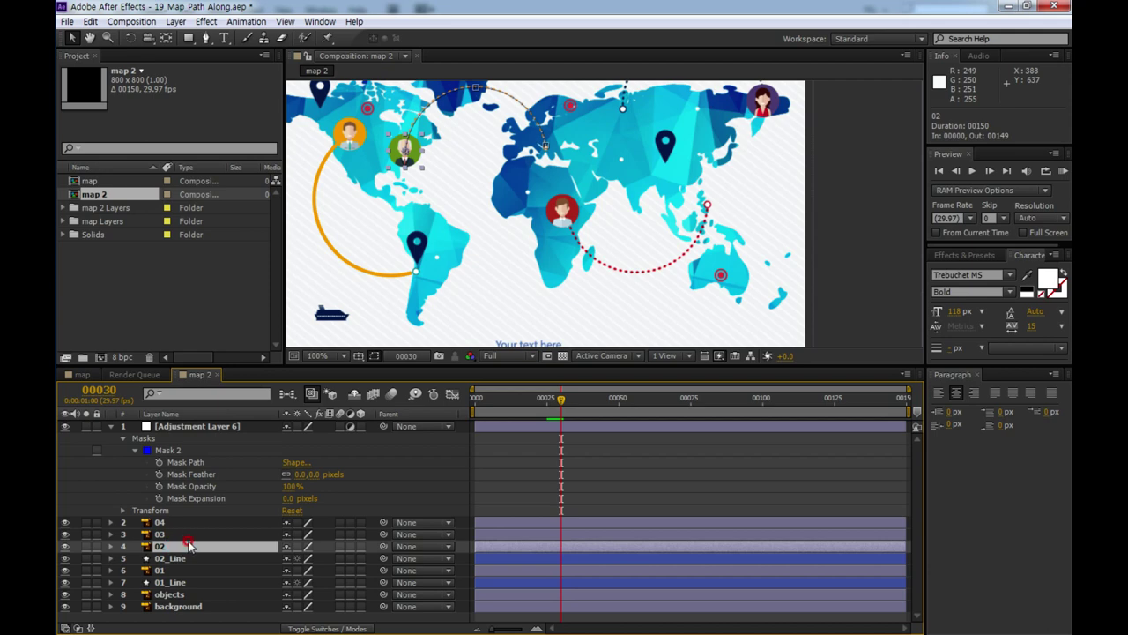
{"action": "key", "text": "p"}
{"action": "left_click_drag", "start_coordinate": [559, 381], "coordinate": [647, 412]}
- Paste the mask path into layer 03's Position at frame 60 and compress the keyframes to end at frame 85 with Easy Ease
{"action": "left_click", "coordinate": [162, 535]}
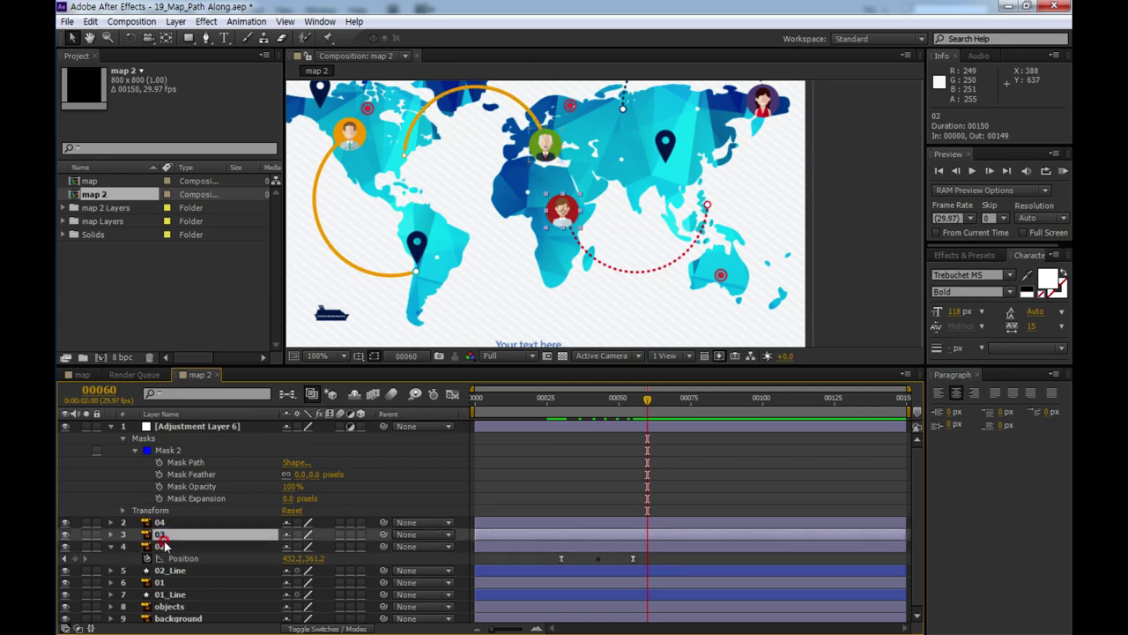
{"action": "key", "text": "p"}
{"action": "left_click", "coordinate": [163, 547]}
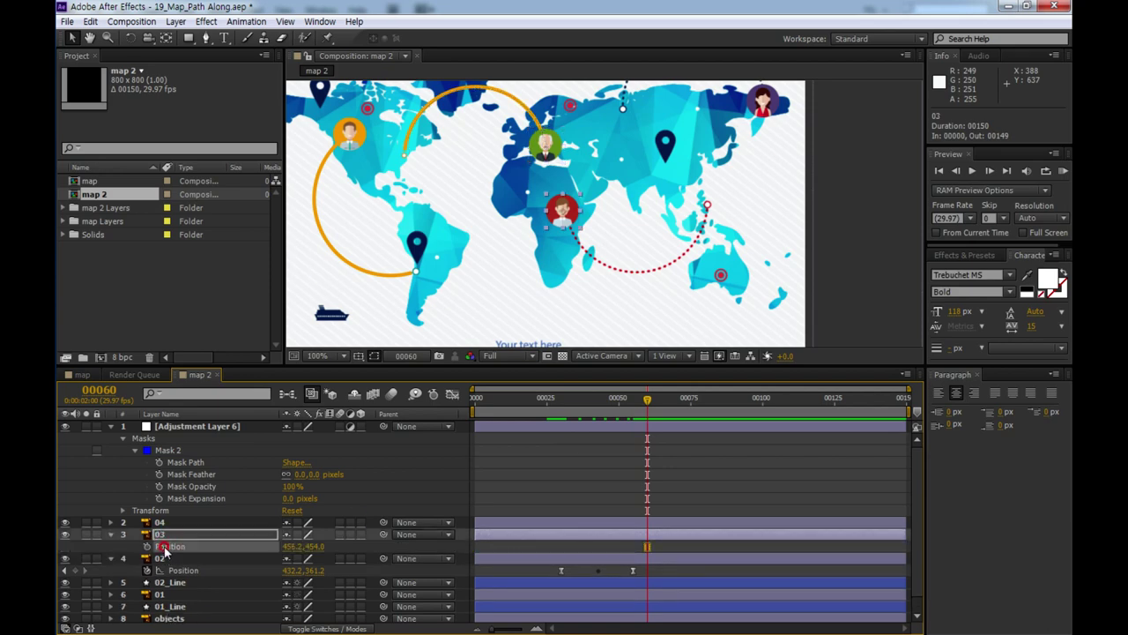
{"action": "key", "text": "ctrl+v"}
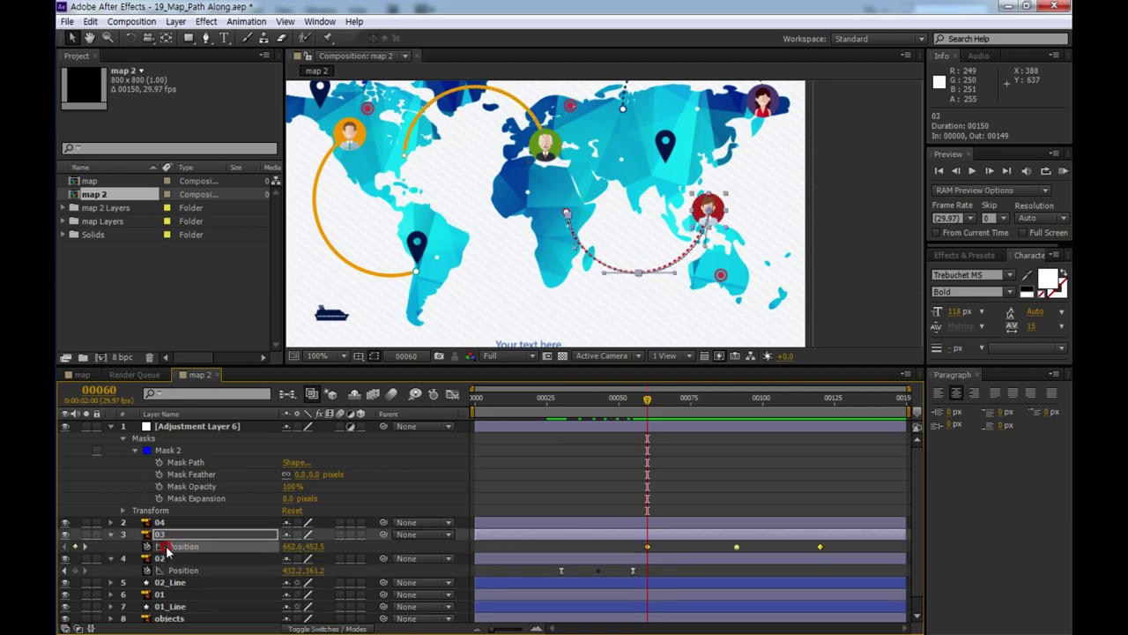
{"action": "left_click_drag", "start_coordinate": [648, 404], "coordinate": [719, 408]}
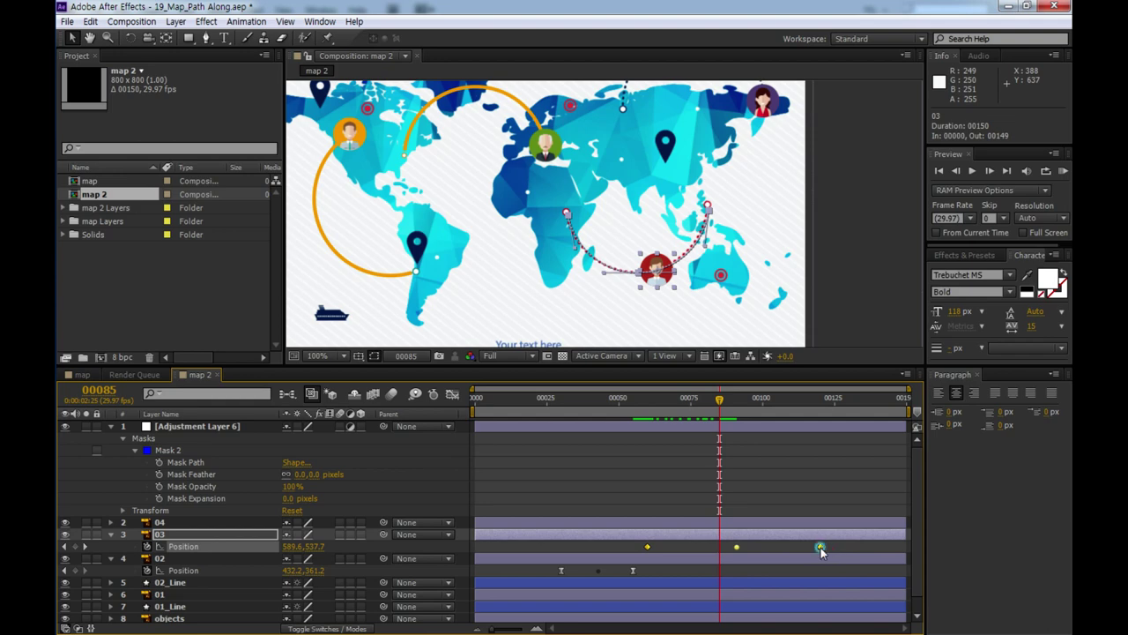
{"action": "left_click_drag", "start_coordinate": [820, 548], "coordinate": [728, 547]}
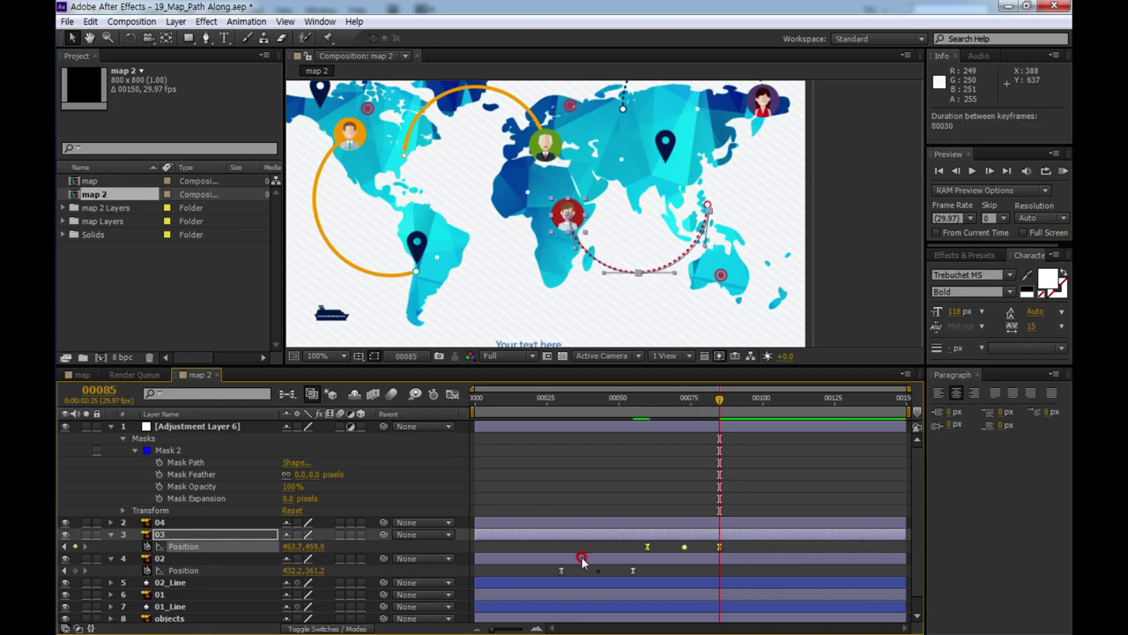
- Create a shape layer with an orange 5 px stroke along the red arc from the copied mask path
{"action": "left_click", "coordinate": [610, 559]}
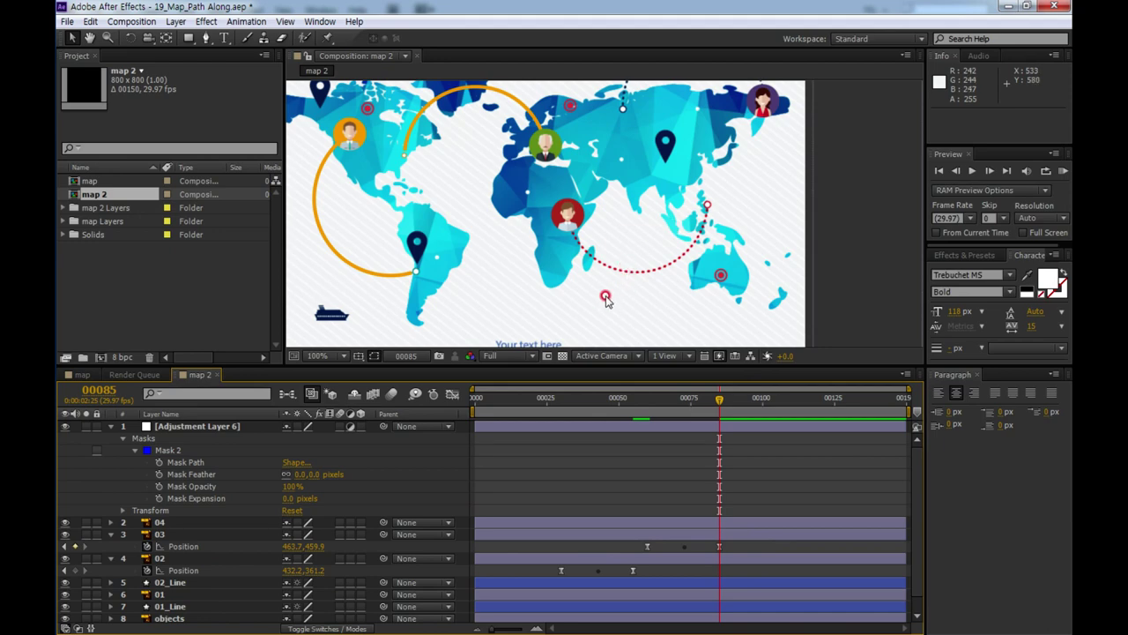
{"action": "left_click", "coordinate": [206, 38]}
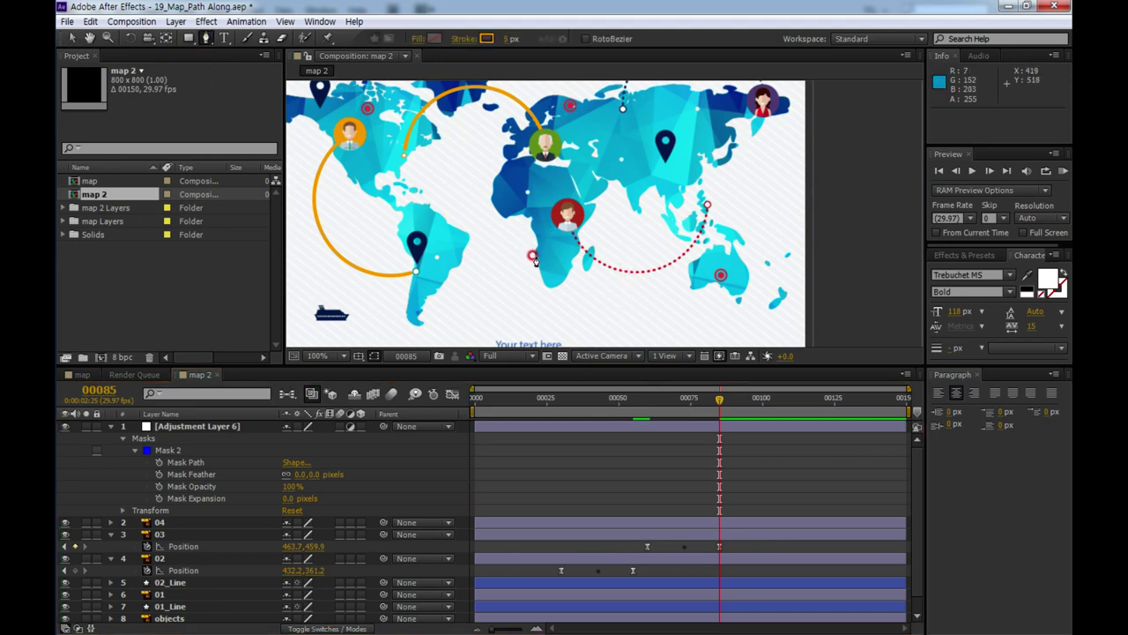
{"action": "key", "text": "ctrl+v"}
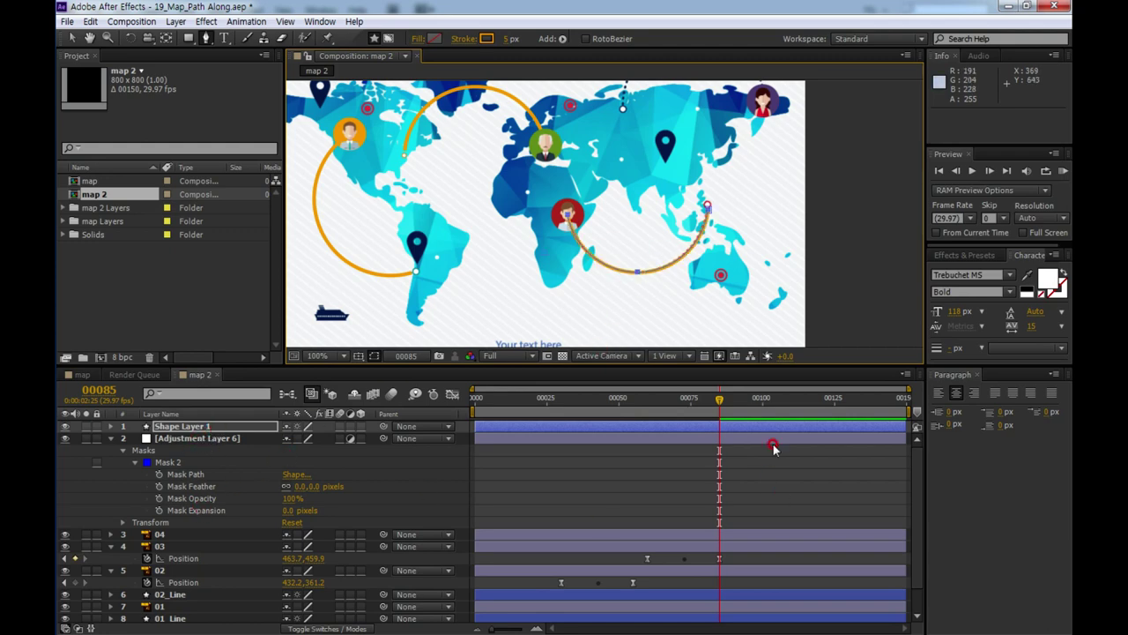
- Set the current time to frame 60 and copy Trim Paths 1 from the 02_Line layer
{"action": "left_click_drag", "start_coordinate": [717, 398], "coordinate": [647, 399]}
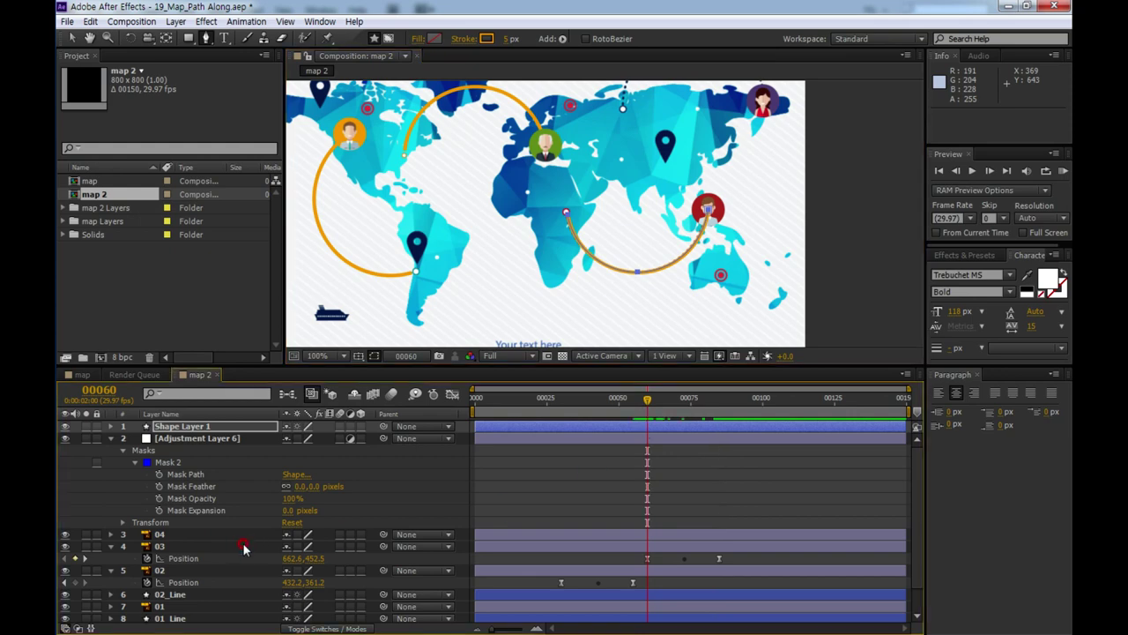
{"action": "left_click", "coordinate": [167, 571]}
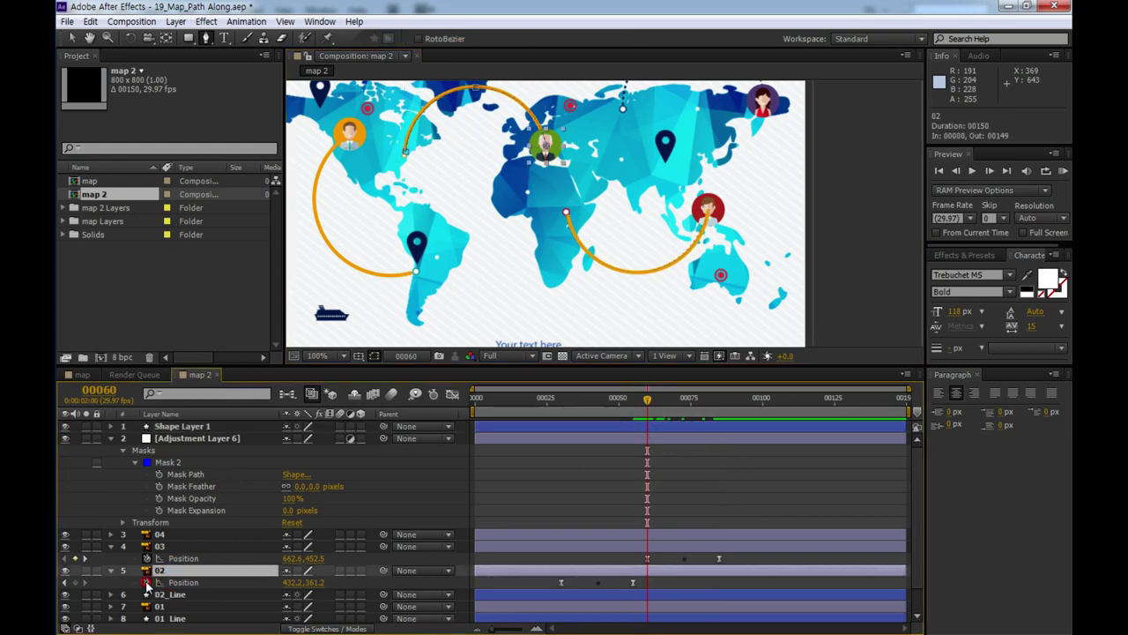
{"action": "left_click", "coordinate": [172, 596]}
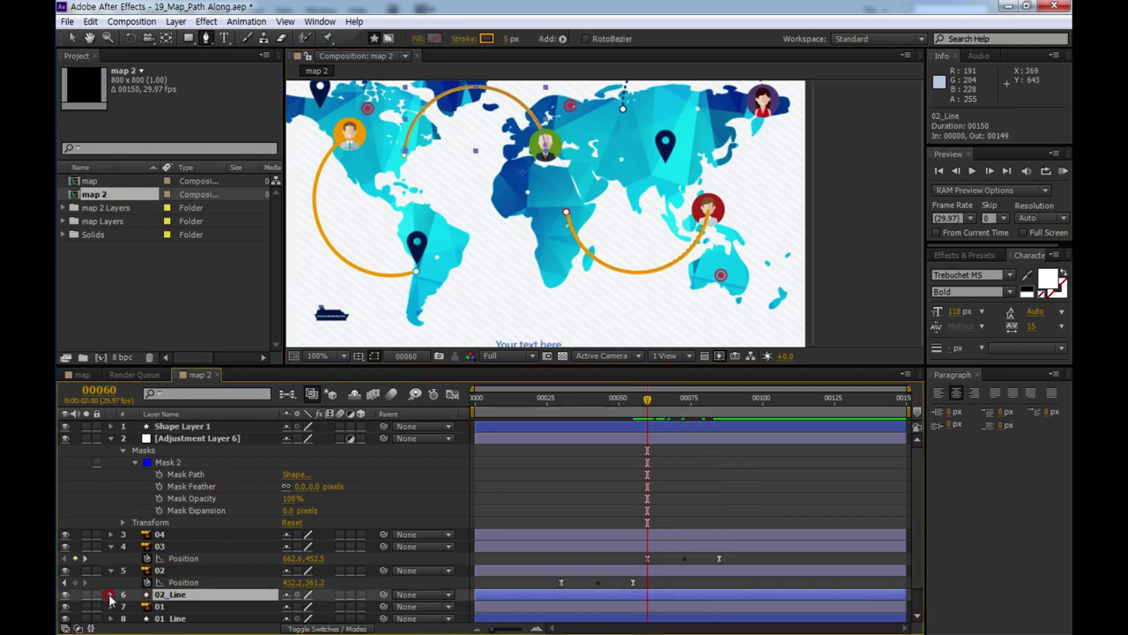
{"action": "left_click", "coordinate": [110, 594]}
{"action": "left_click", "coordinate": [161, 556]}
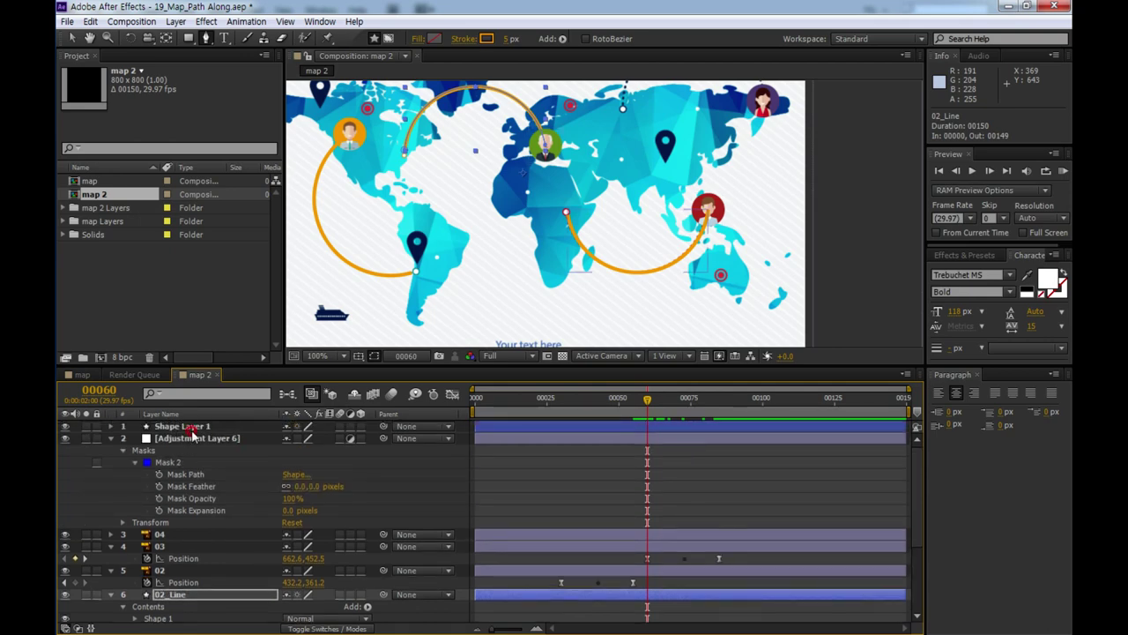
- Rename Shape Layer 1 as 03_Line
{"action": "left_click", "coordinate": [168, 425]}
{"action": "key", "text": "Return"}
{"action": "type", "text": "0"}
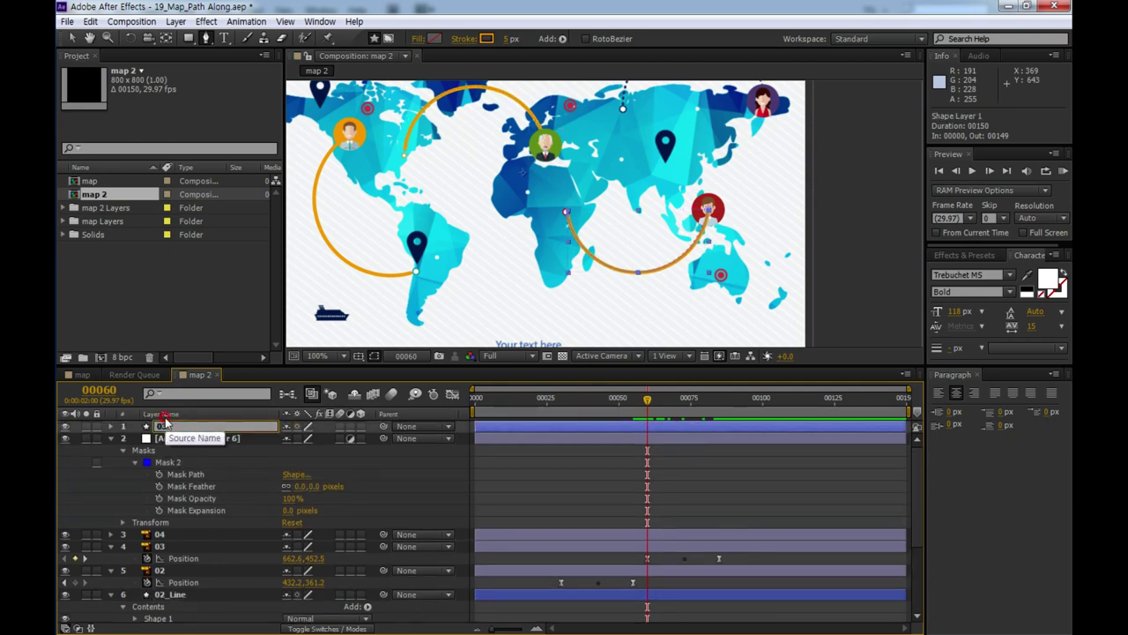
{"action": "type", "text": "3_Line"}
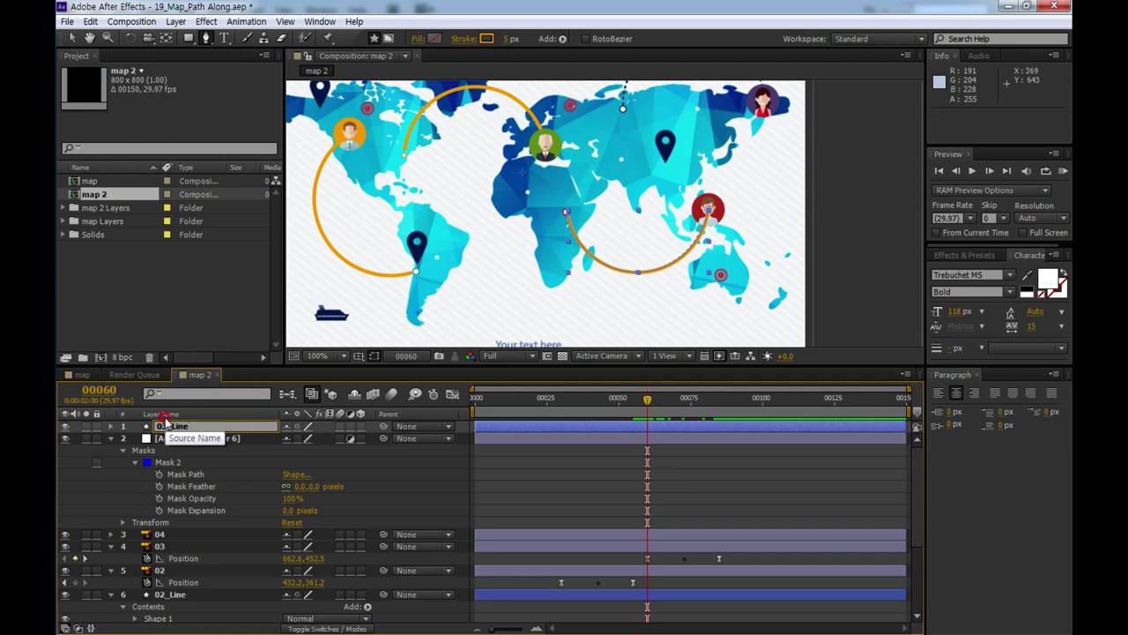
{"action": "key", "text": "Return"}
- Paste the Trim Paths onto 03_Line at frame 60 and move the layer directly below layer 03
{"action": "key", "text": "ctrl+v"}
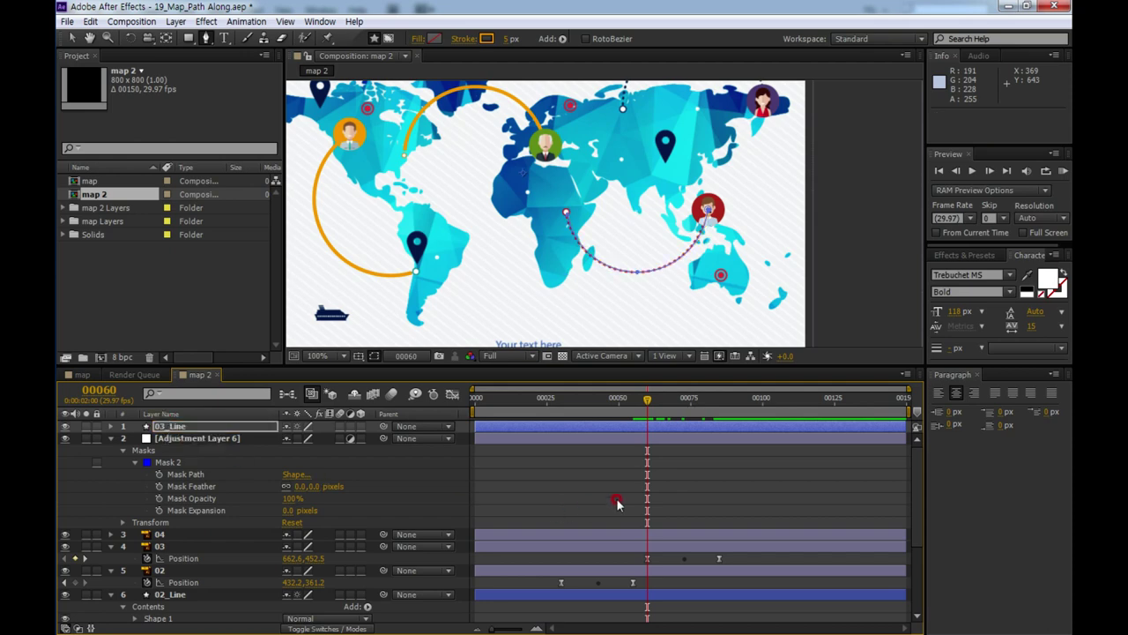
{"action": "left_click_drag", "start_coordinate": [167, 428], "coordinate": [263, 552]}
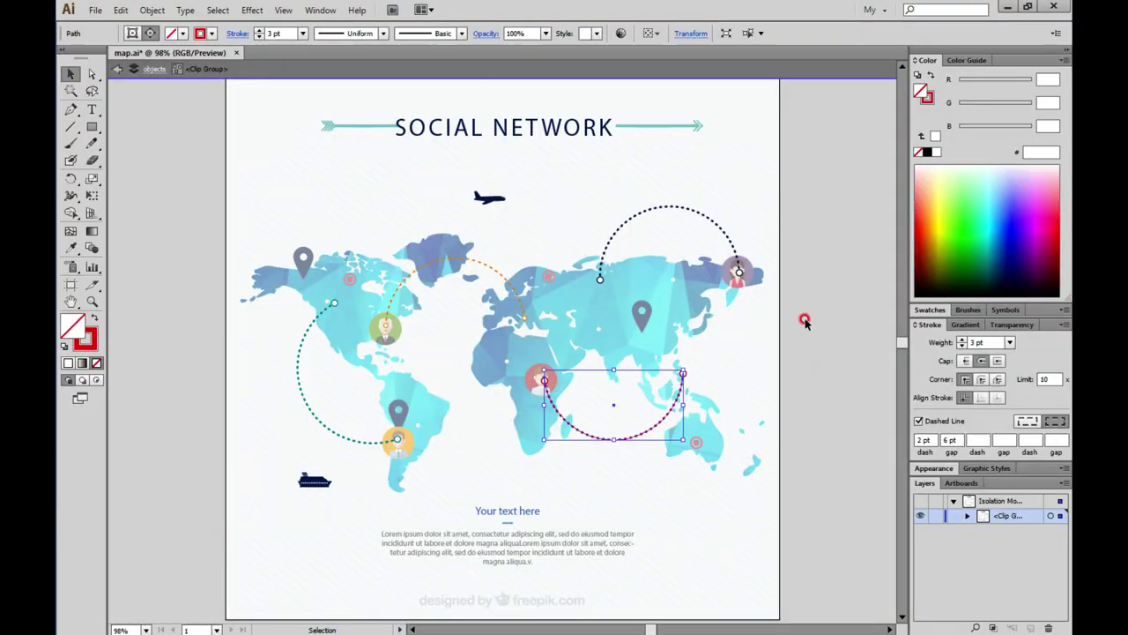
- Switch to Illustrator, copy the navy dotted arc over Asia and return to After Effects
{"action": "left_click", "coordinate": [805, 319]}
{"action": "left_click", "coordinate": [726, 237]}
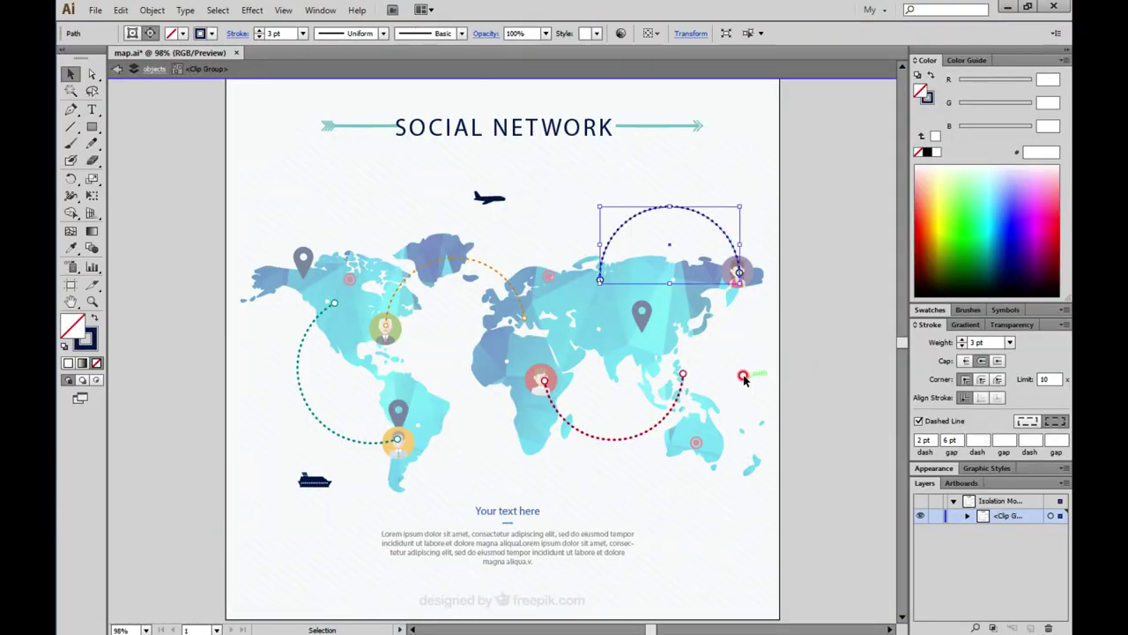
{"action": "left_click", "coordinate": [1007, 7]}
- Delete Adjustment Layer 6 and set the current time to frame 90
{"action": "left_click", "coordinate": [210, 430]}
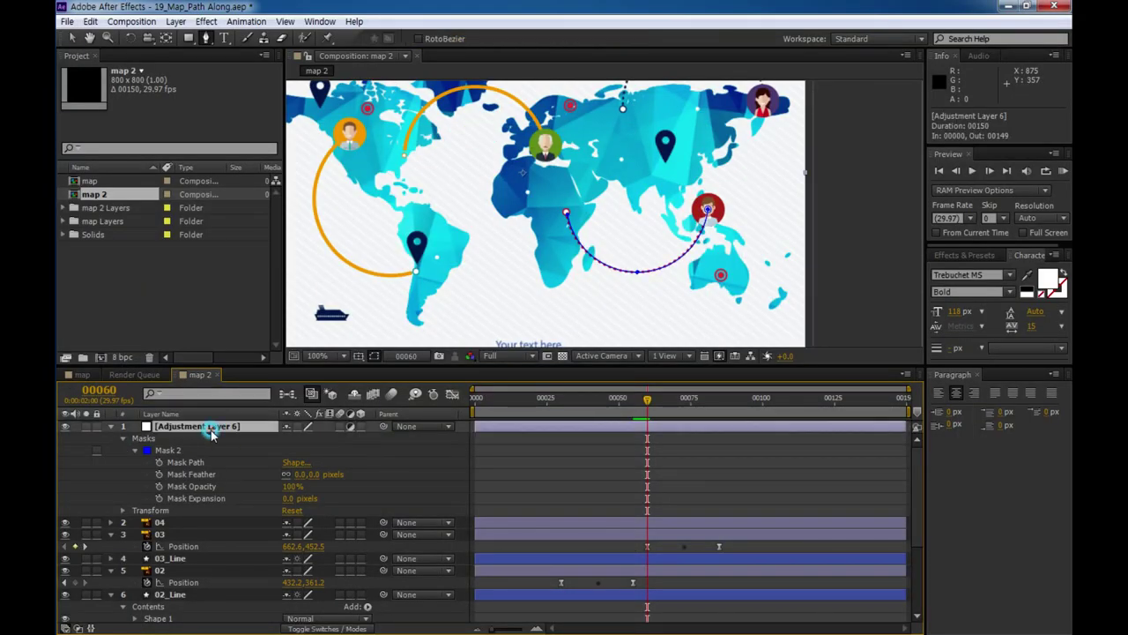
{"action": "key", "text": "Delete"}
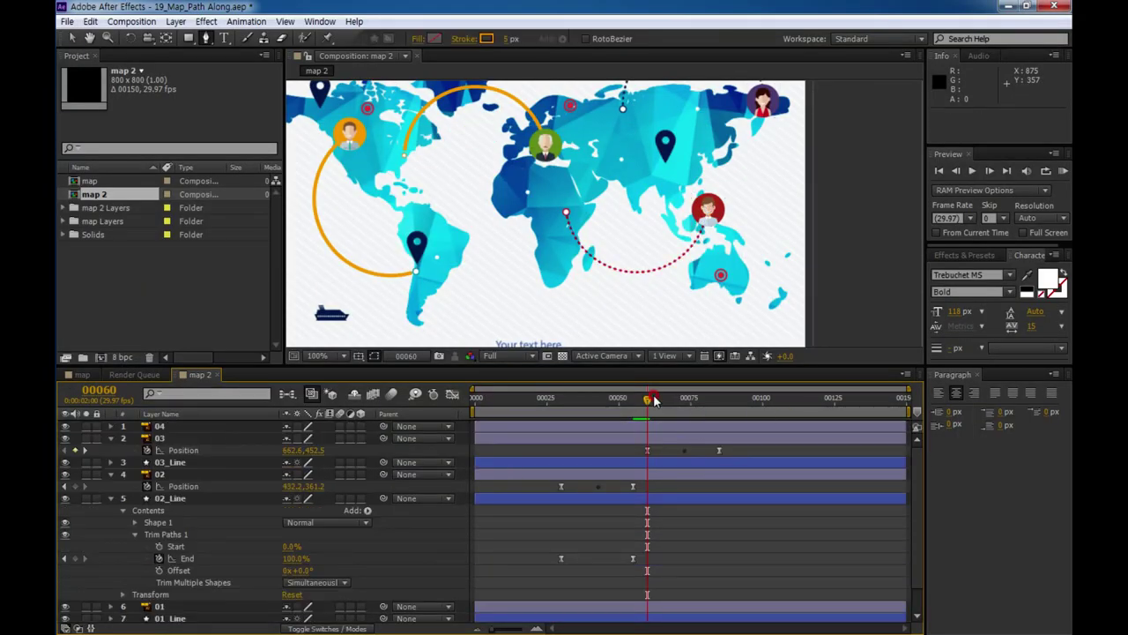
{"action": "left_click_drag", "start_coordinate": [650, 399], "coordinate": [735, 404]}
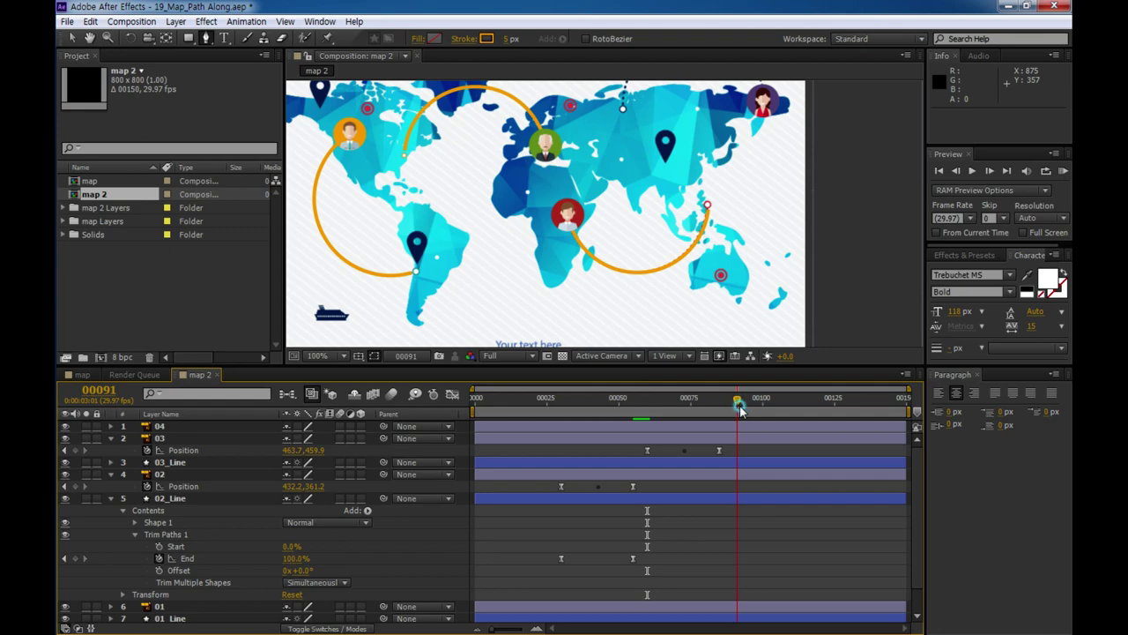
{"action": "left_click", "coordinate": [752, 498]}
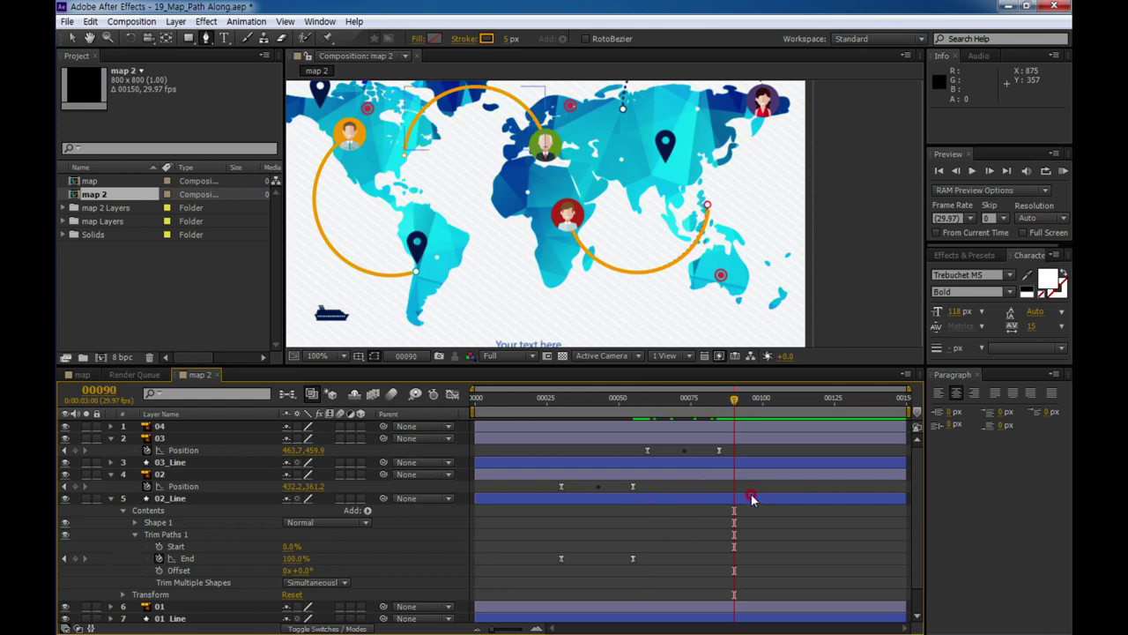
- Add a new adjustment layer, start a one-point mask on it with the Pen tool and paste the copied Illustrator arc into it
{"action": "key", "text": "ctrl+alt+y"}
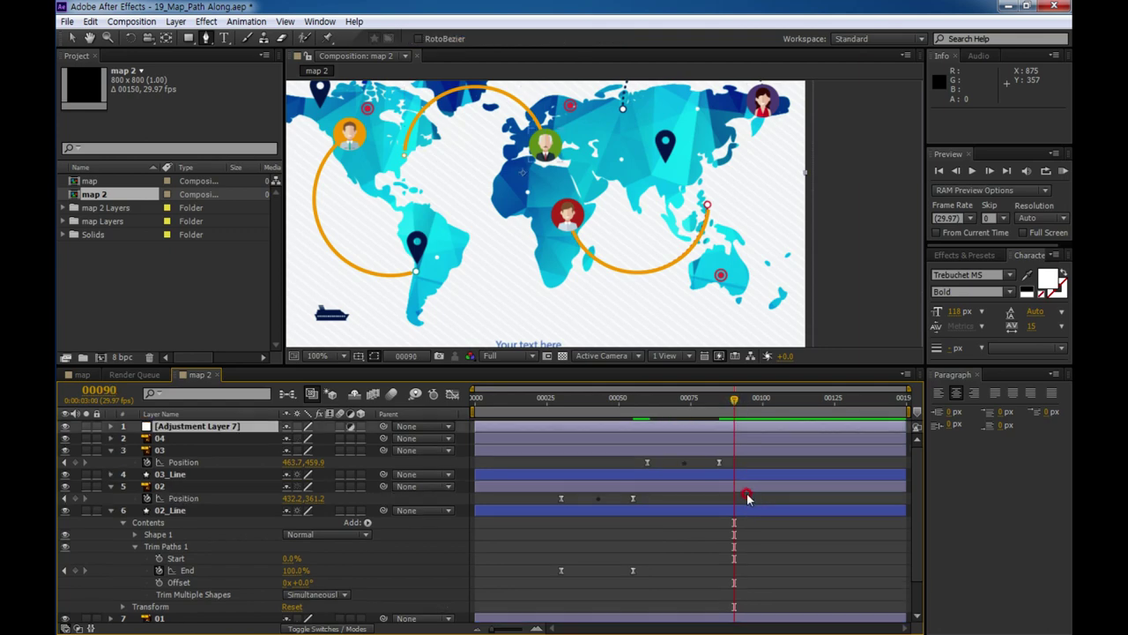
{"action": "left_click", "coordinate": [233, 427]}
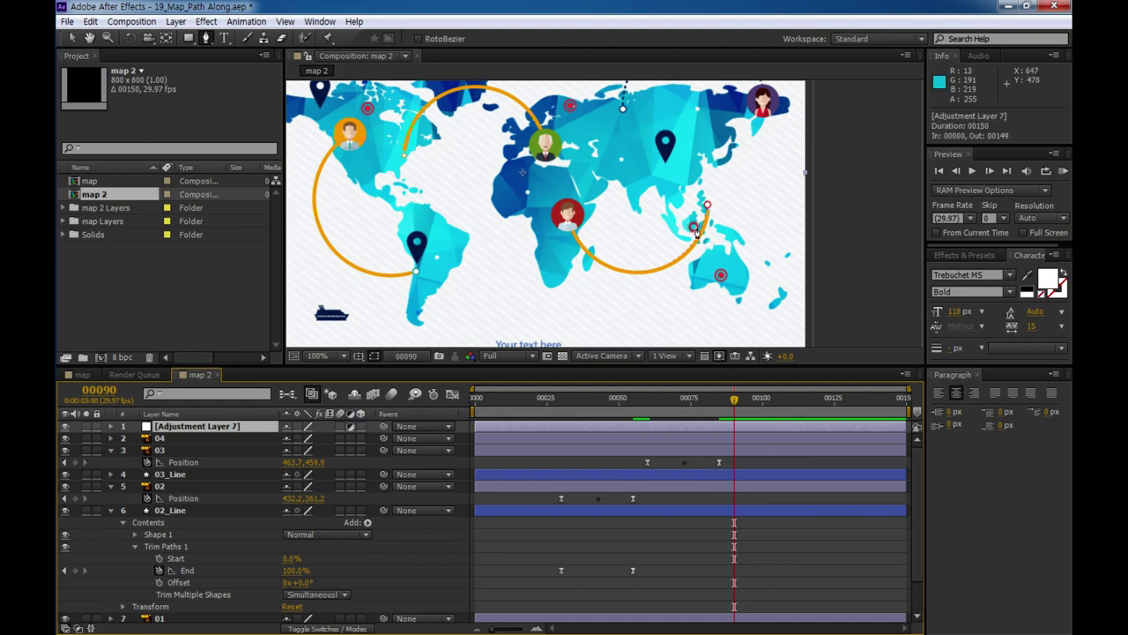
{"action": "left_click_drag", "start_coordinate": [671, 201], "coordinate": [603, 283]}
{"action": "left_click", "coordinate": [543, 222]}
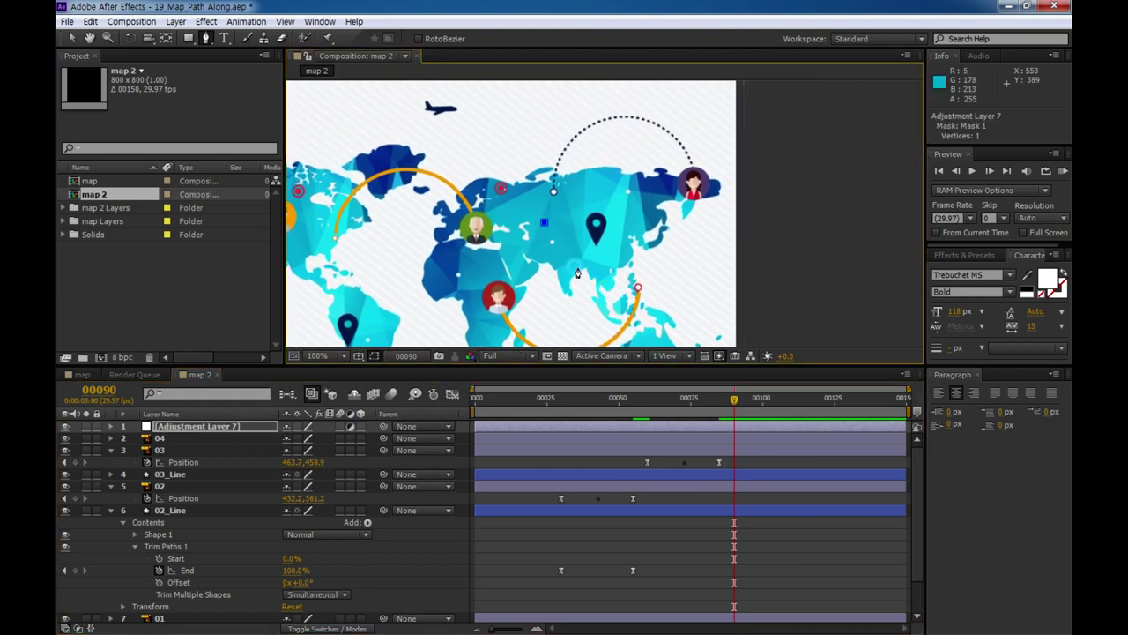
{"action": "key", "text": "ctrl+v"}
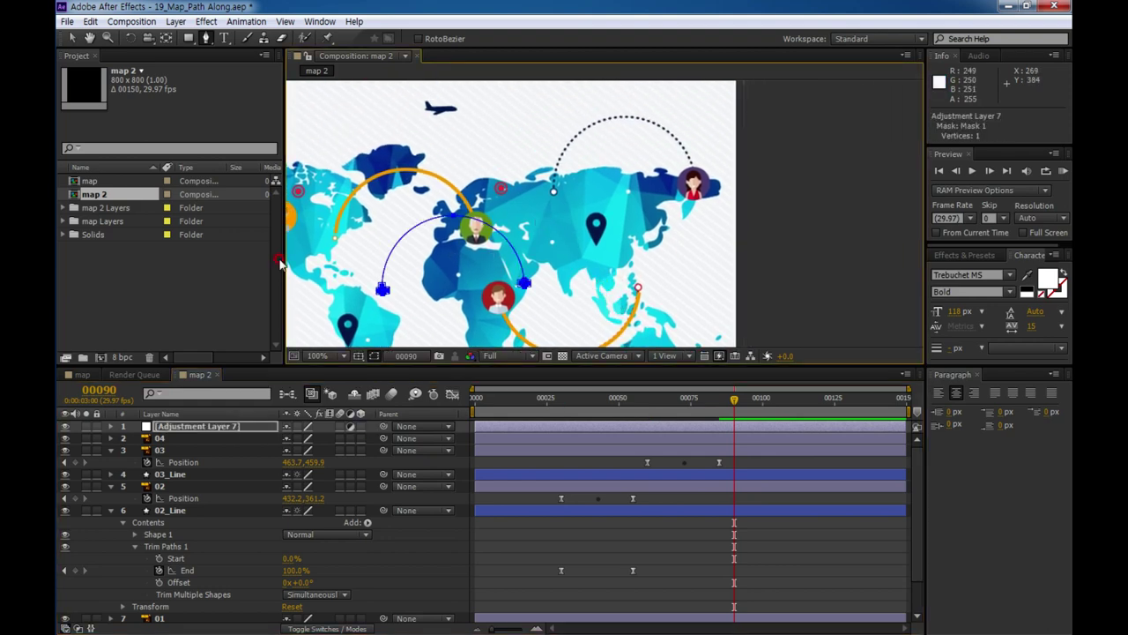
- Expand the masks of Adjustment Layer 7 and delete all of them except Mask 2
{"action": "left_click", "coordinate": [109, 427]}
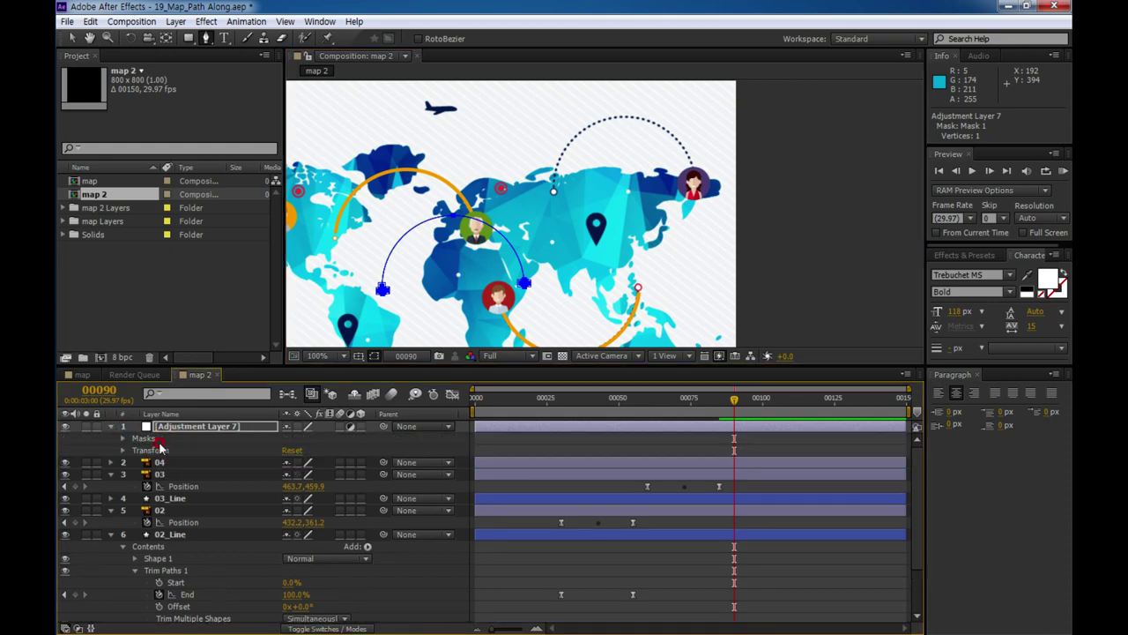
{"action": "left_click", "coordinate": [122, 438]}
{"action": "left_click", "coordinate": [167, 452]}
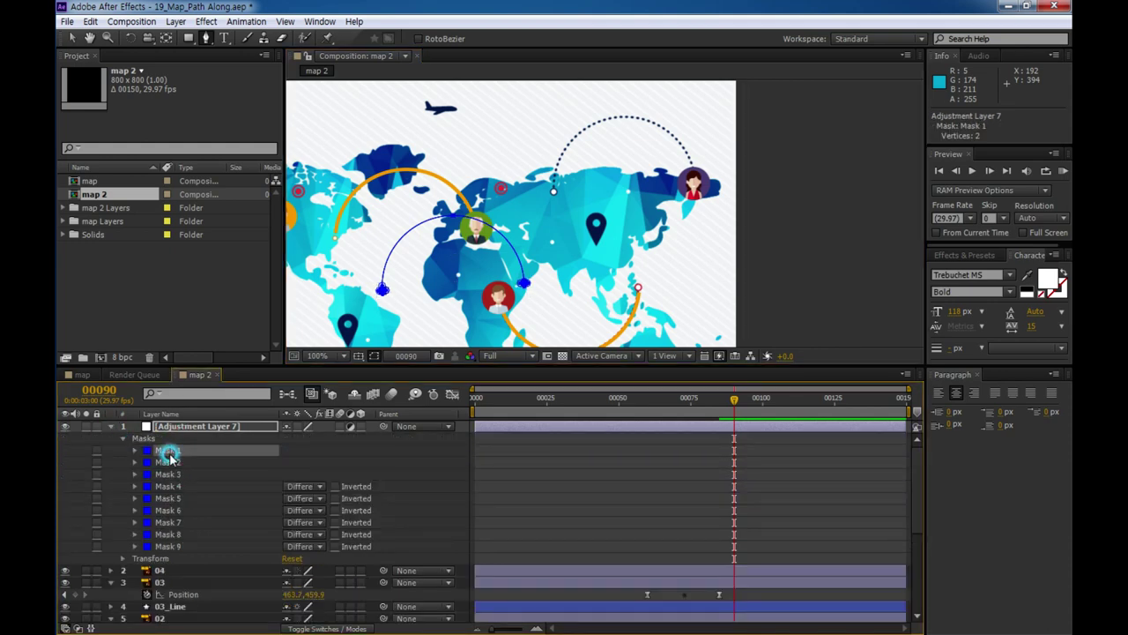
{"action": "key", "text": "Delete"}
{"action": "left_click", "coordinate": [167, 462]}
{"action": "left_click", "coordinate": [174, 535], "text": "shift"}
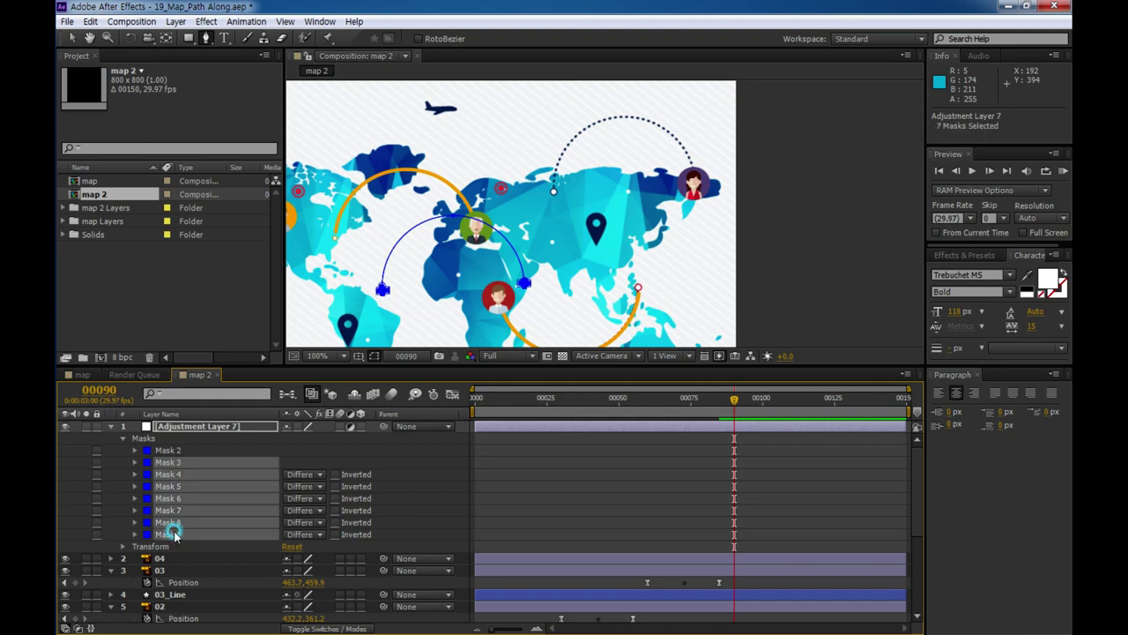
{"action": "key", "text": "Delete"}
- Select the Mask Path of Mask 2 and move the arc onto the dotted arc above northern Asia
{"action": "left_click", "coordinate": [172, 451]}
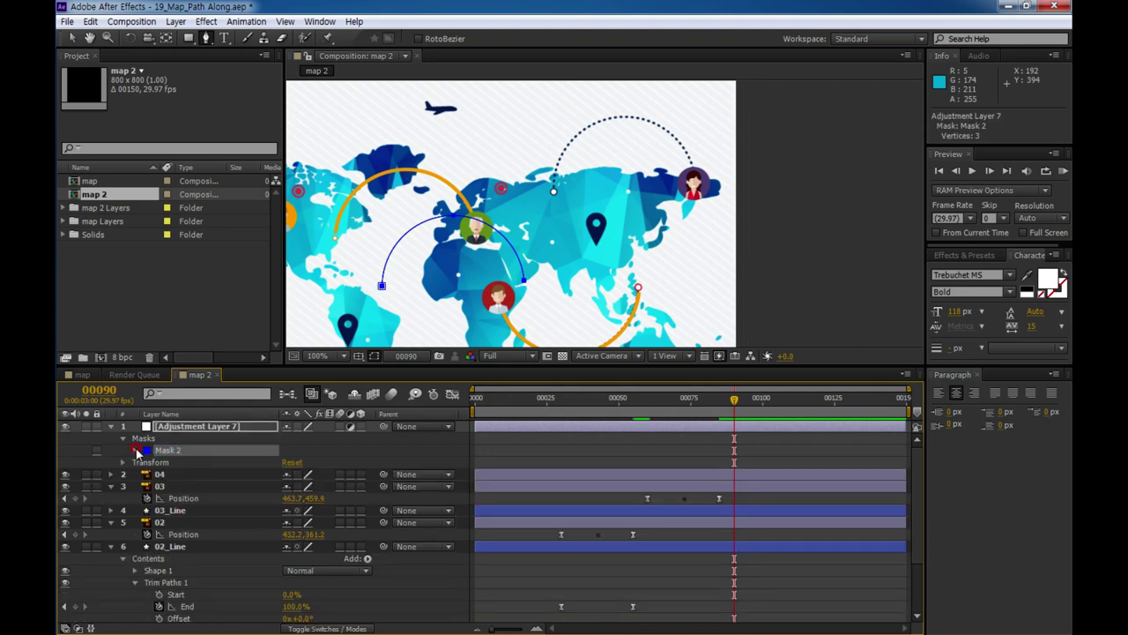
{"action": "left_click", "coordinate": [135, 450]}
{"action": "left_click", "coordinate": [183, 462]}
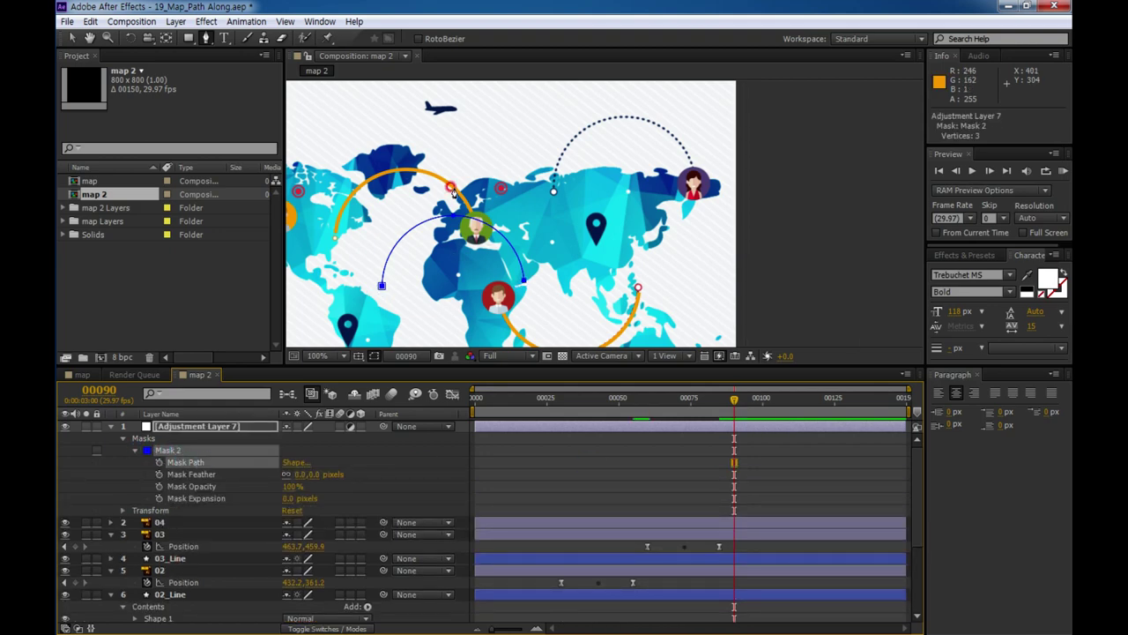
{"action": "left_click", "coordinate": [72, 38]}
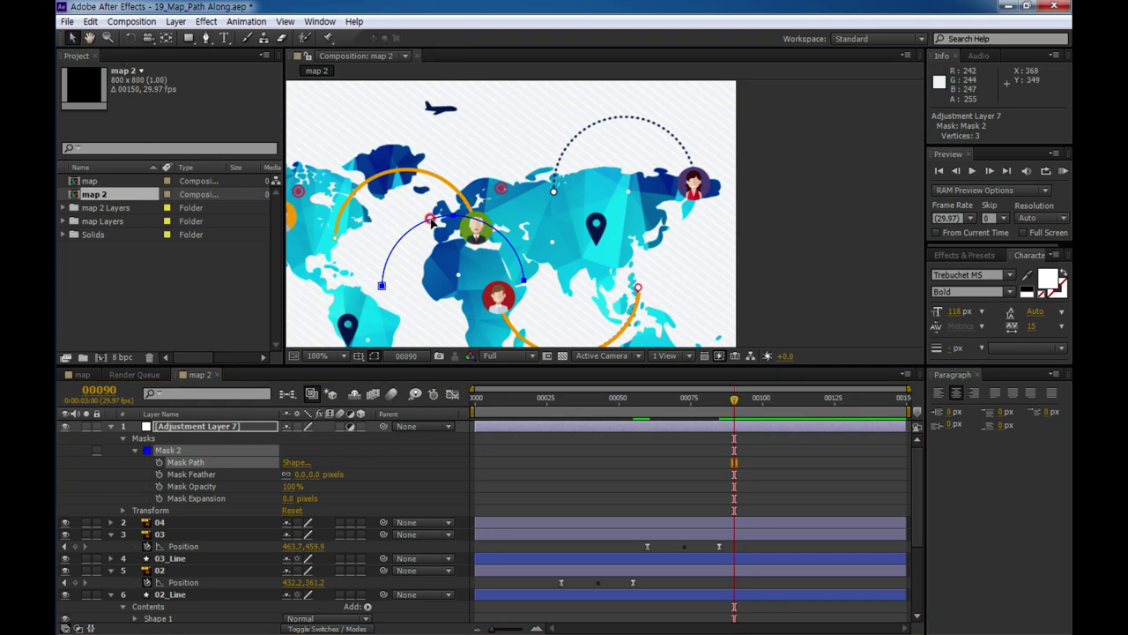
{"action": "left_click_drag", "start_coordinate": [430, 220], "coordinate": [574, 168]}
{"action": "scroll", "coordinate": [575, 169], "scroll_direction": "up", "scroll_amount": 1}
{"action": "mouse_move", "coordinate": [588, 167]}
{"action": "left_mouse_down"}
{"action": "mouse_move", "coordinate": [585, 256]}
{"action": "mouse_move", "coordinate": [584, 153]}
{"action": "left_mouse_up"}
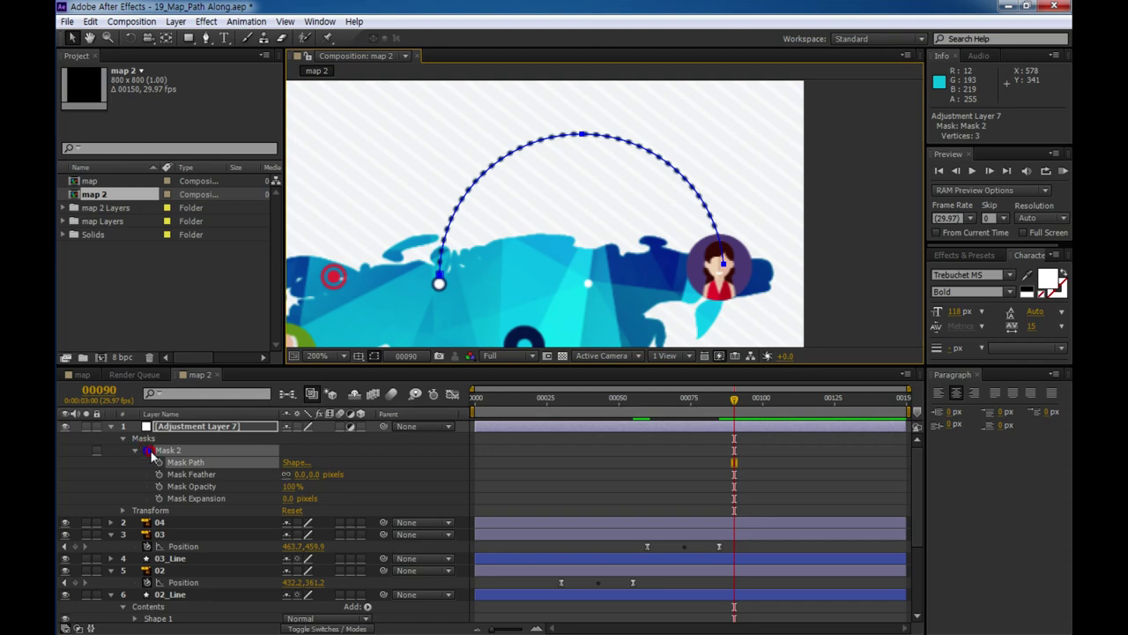
- Copy Mask 2's Mask Path and paste it into the Position property of layer 04 at frame 90
{"action": "left_click", "coordinate": [182, 462]}
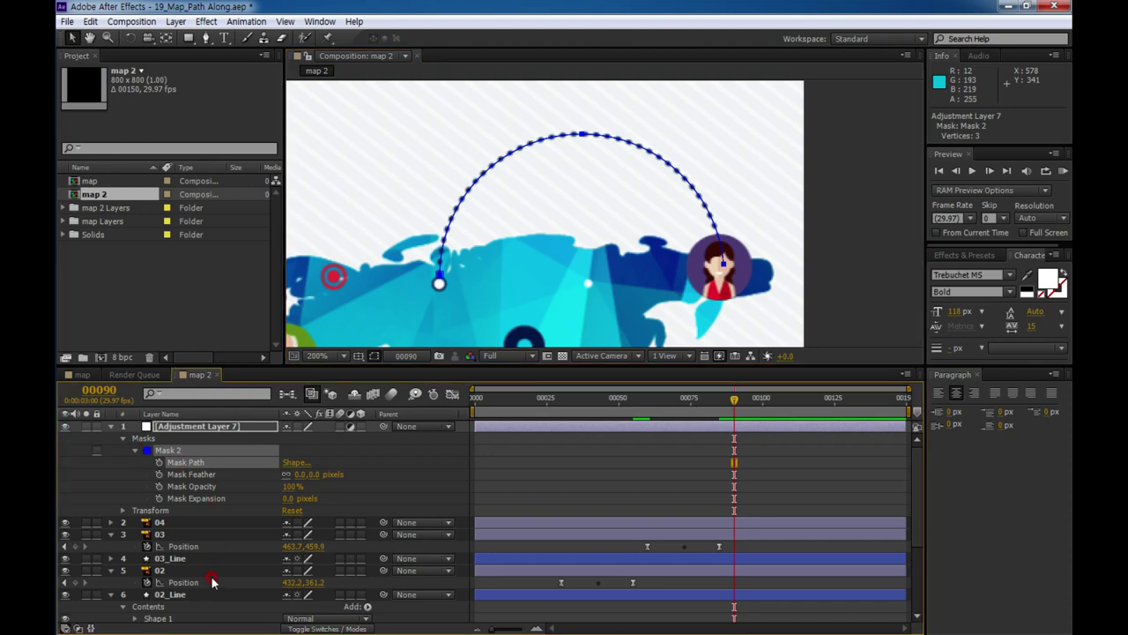
{"action": "left_click", "coordinate": [159, 525]}
{"action": "key", "text": "p"}
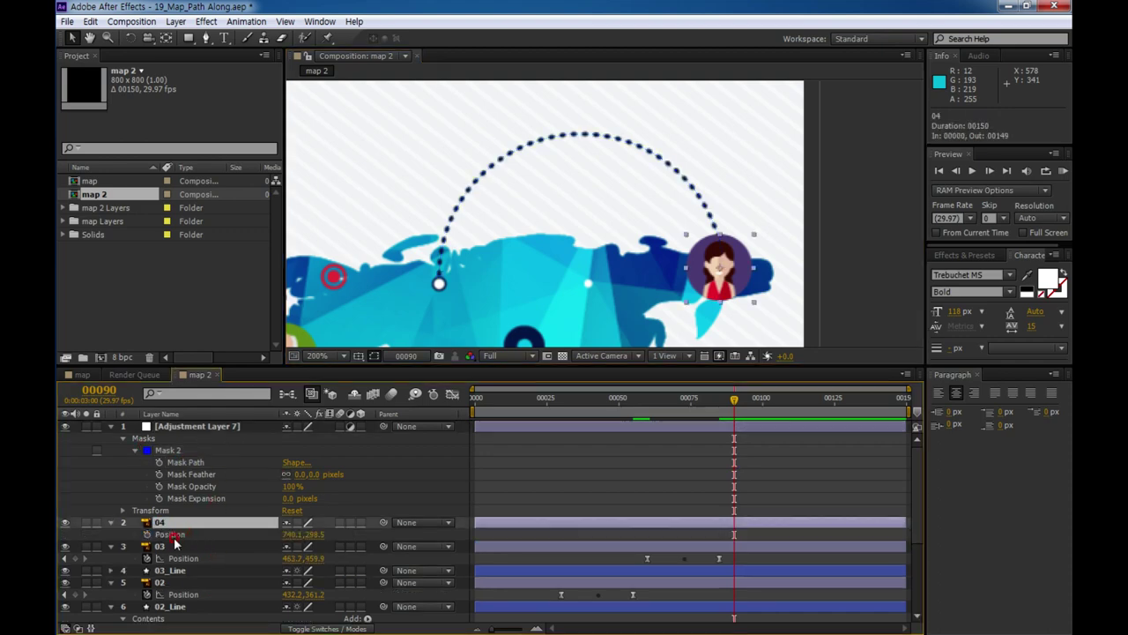
{"action": "left_click", "coordinate": [180, 535]}
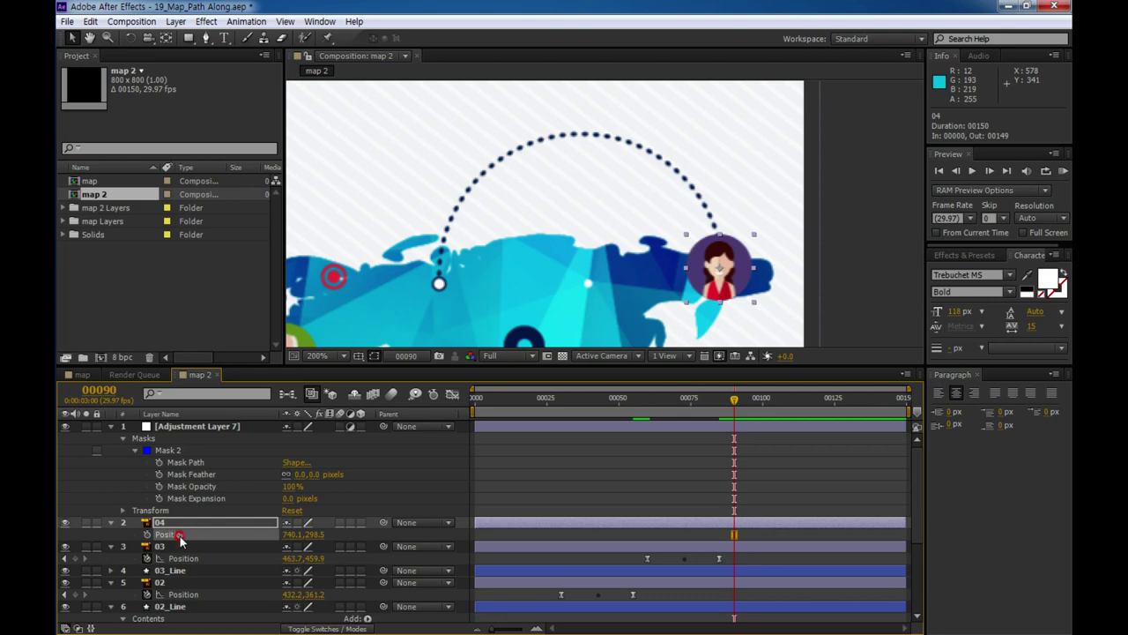
{"action": "key", "text": "ctrl+v"}
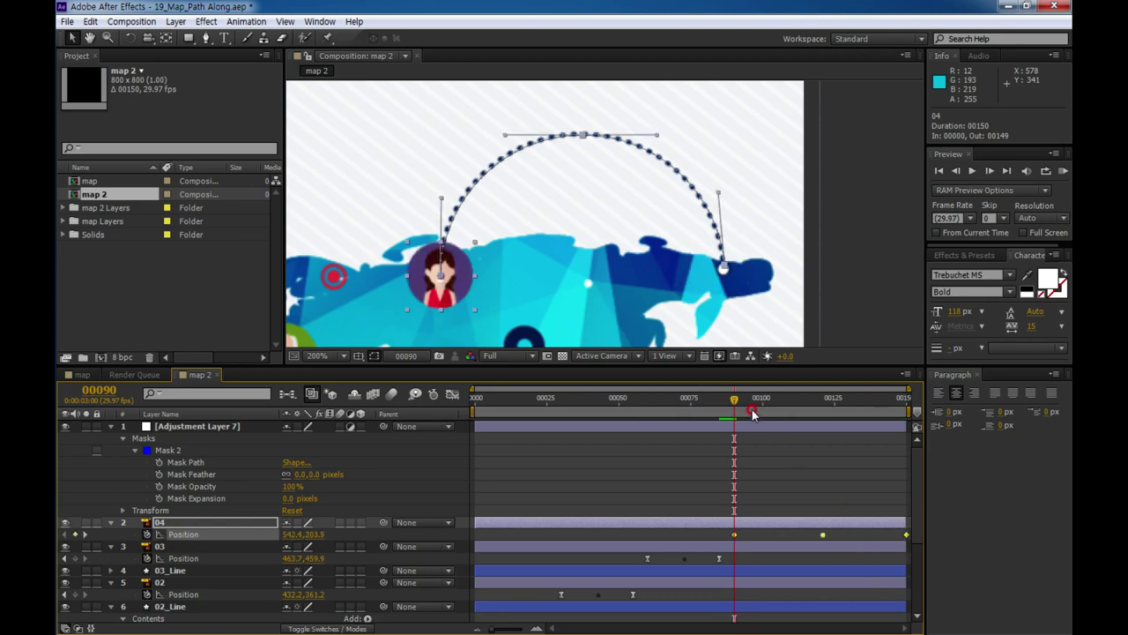
- Compress layer 04's position keyframes to end at frame 115, apply Easy Ease and return to frame 90
{"action": "left_click_drag", "start_coordinate": [736, 405], "coordinate": [805, 414]}
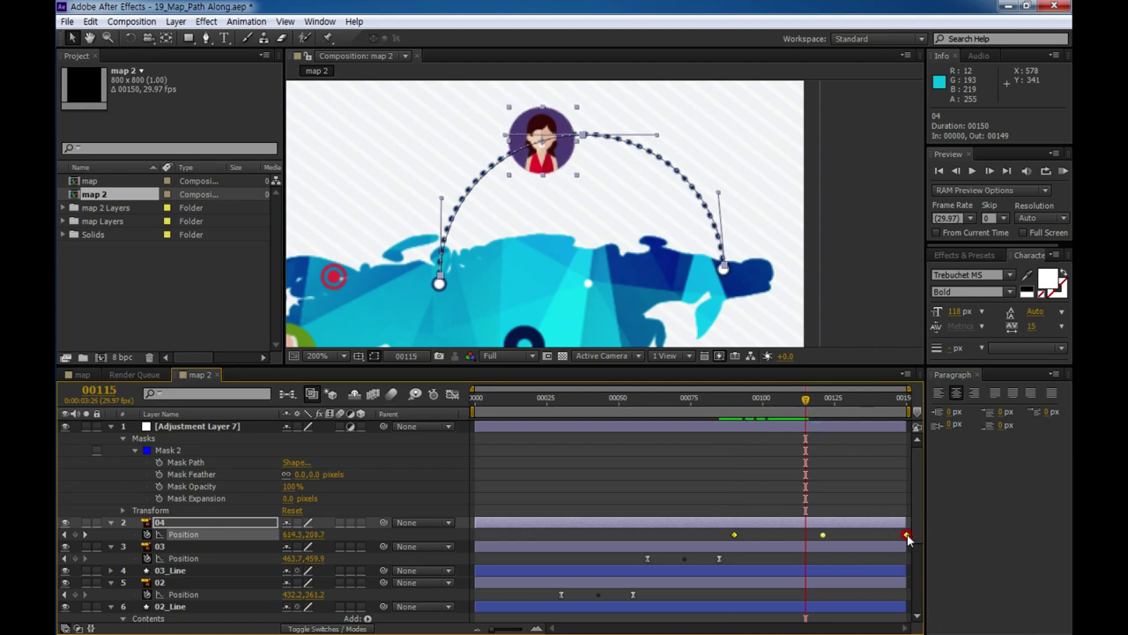
{"action": "left_click_drag", "start_coordinate": [908, 535], "coordinate": [805, 535]}
{"action": "left_click", "coordinate": [855, 535]}
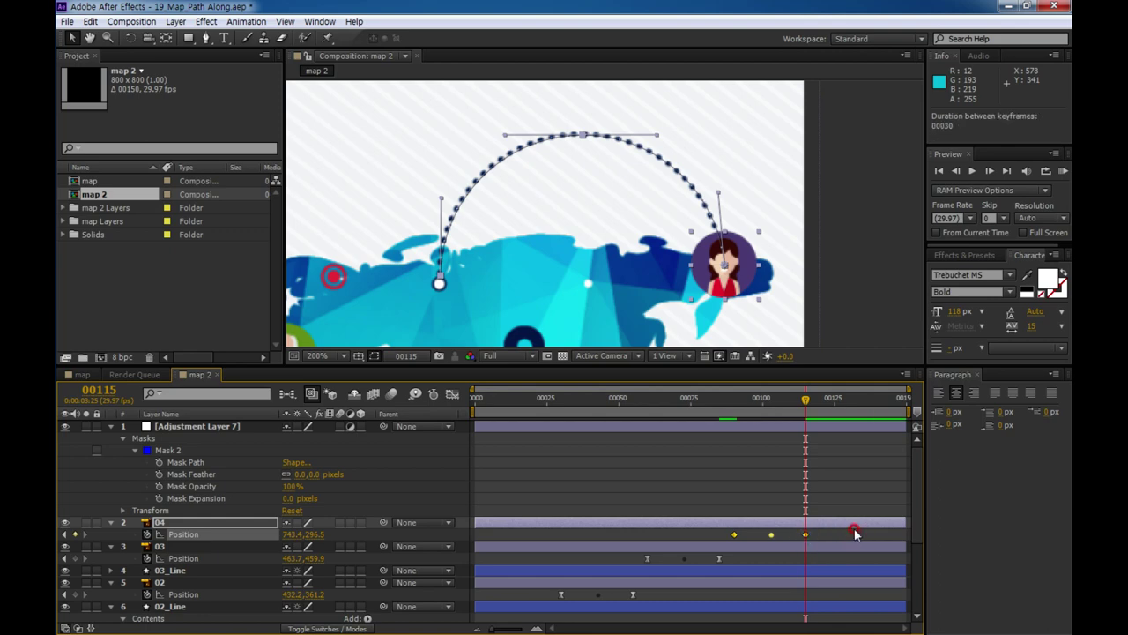
{"action": "left_click", "coordinate": [823, 411]}
{"action": "left_click_drag", "start_coordinate": [800, 403], "coordinate": [734, 404]}
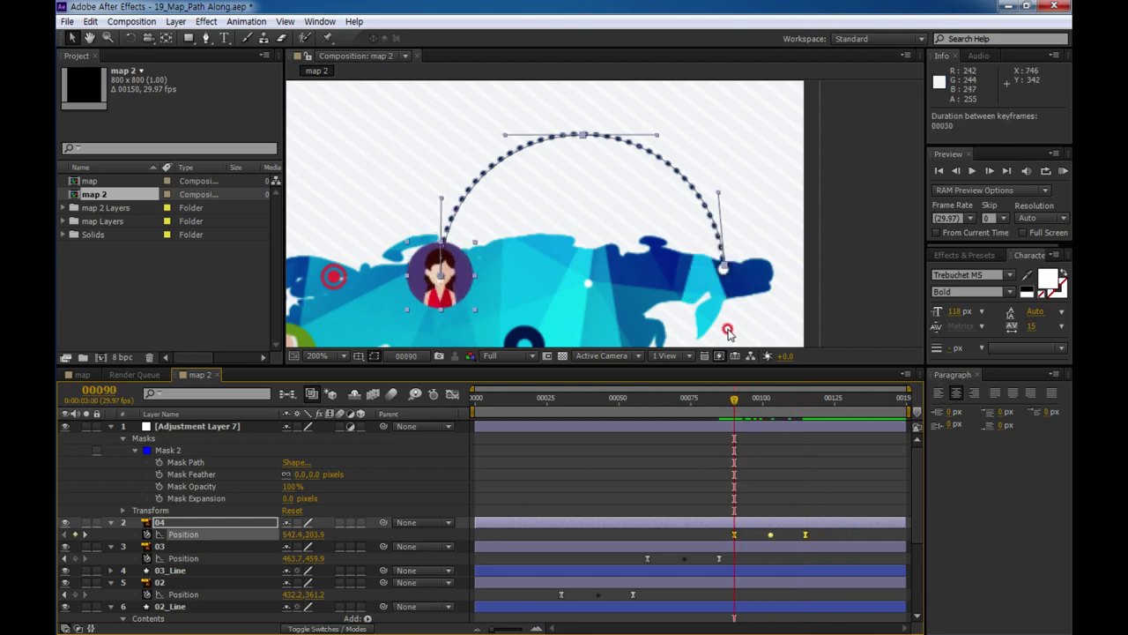
- Activate the Pen tool and delete Adjustment Layer 7
{"action": "left_click", "coordinate": [779, 294]}
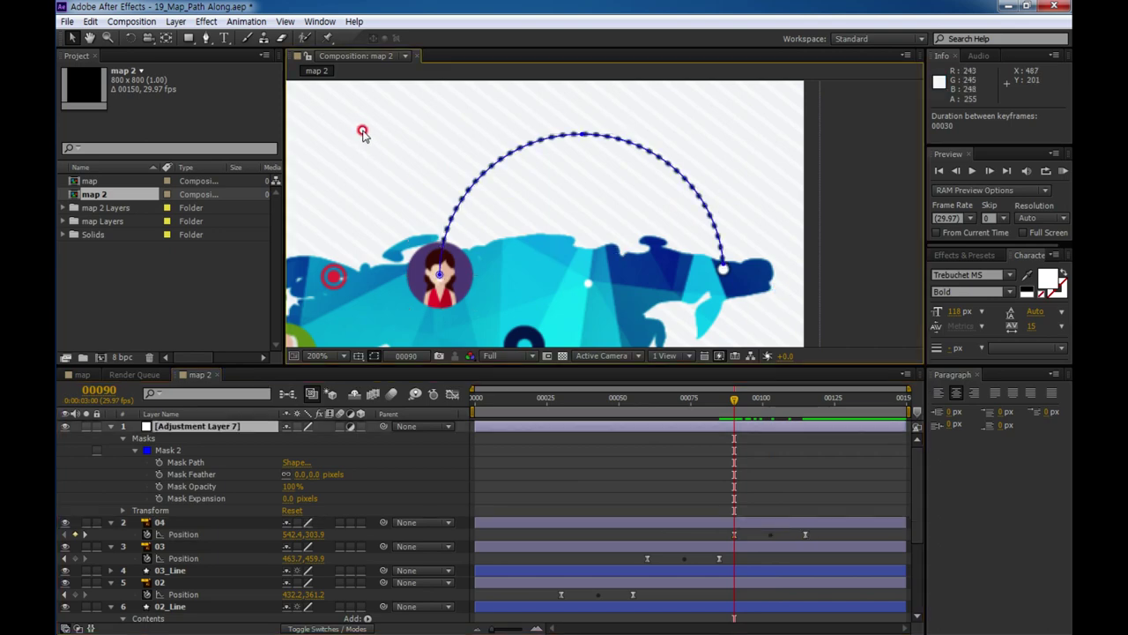
{"action": "left_click", "coordinate": [260, 93]}
{"action": "left_click", "coordinate": [205, 38]}
{"action": "left_click", "coordinate": [398, 170]}
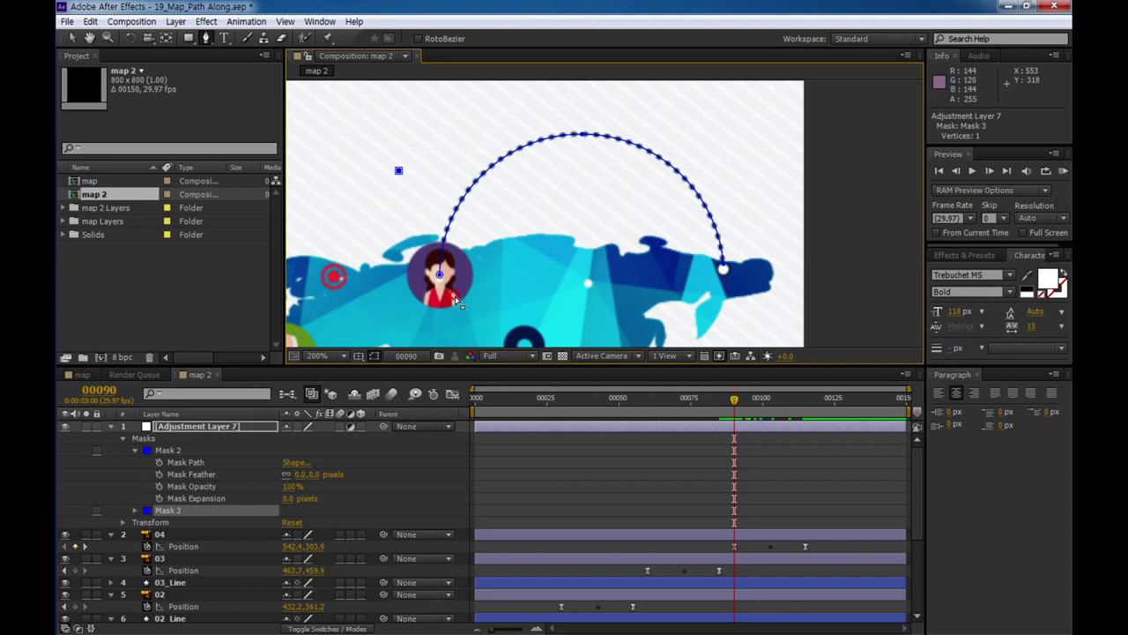
{"action": "left_click", "coordinate": [337, 467]}
{"action": "left_click", "coordinate": [348, 467]}
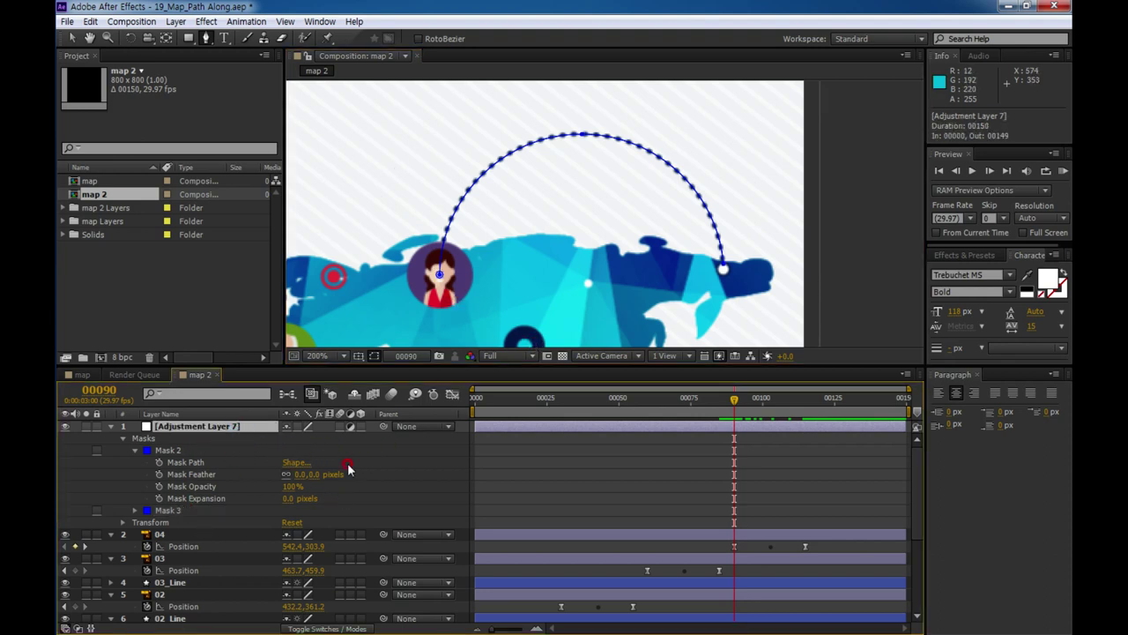
{"action": "key", "text": "Delete"}
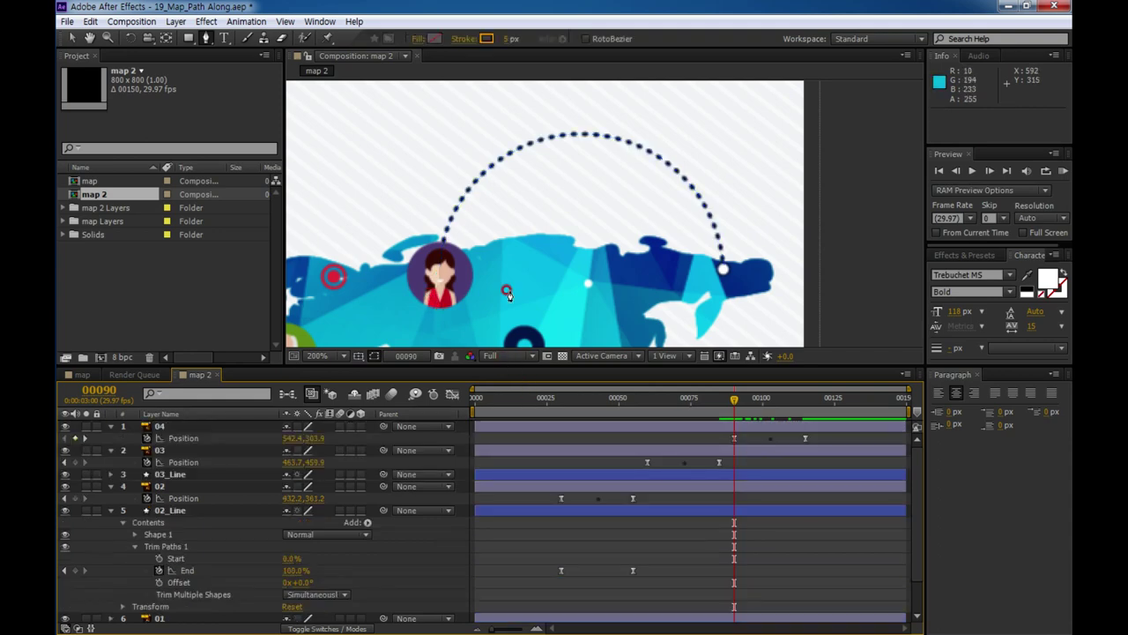
- Create a shape layer with the Pen tool, paste the arc path into it and rename the layer 04_line
{"action": "left_click", "coordinate": [410, 184]}
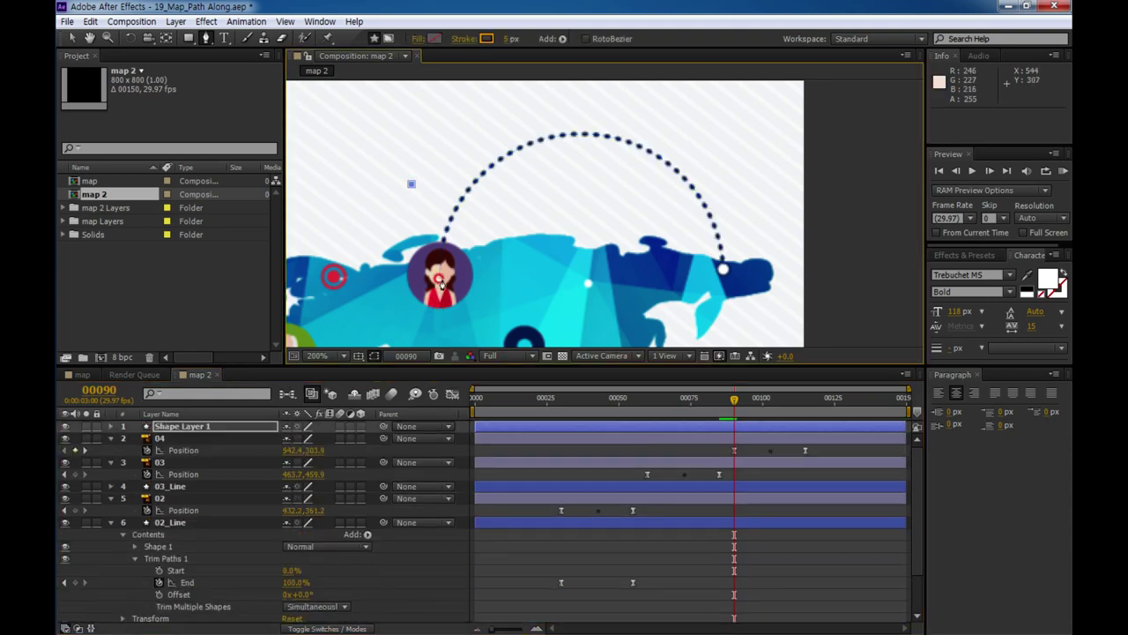
{"action": "key", "text": "ctrl+v"}
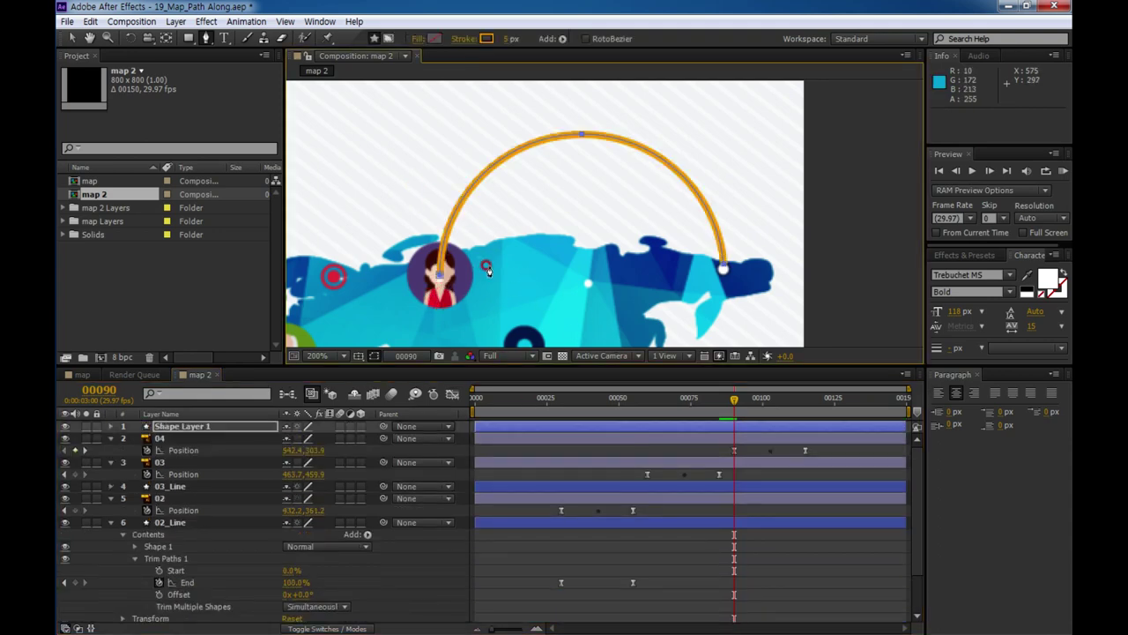
{"action": "left_click", "coordinate": [180, 427]}
{"action": "key", "text": "Return"}
{"action": "type", "text": "04_line"}
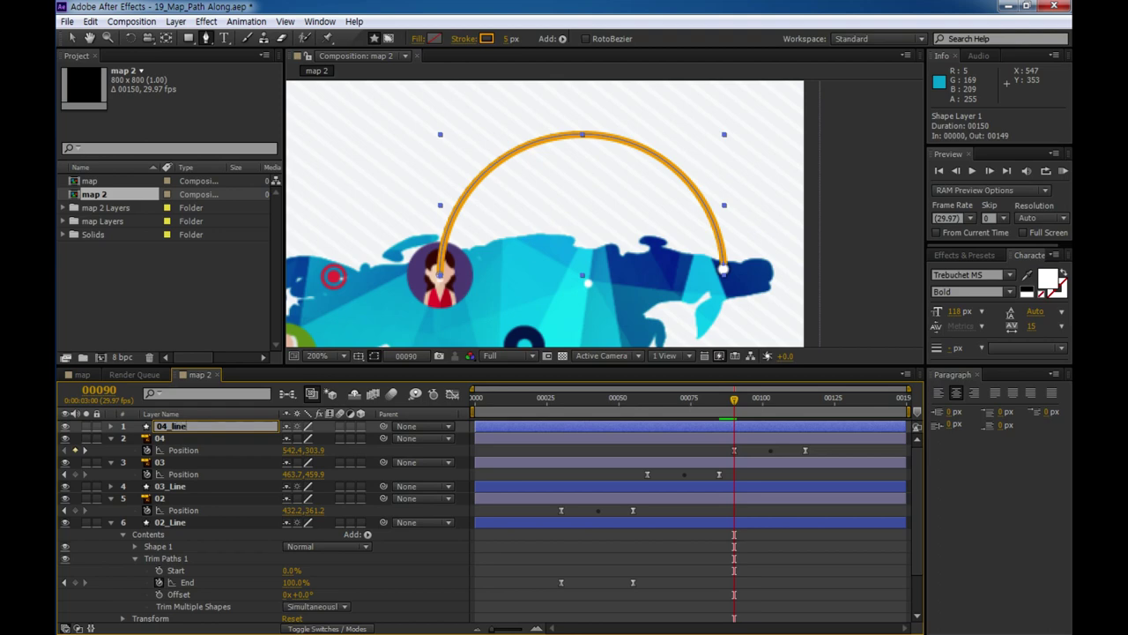
{"action": "key", "text": "Return"}
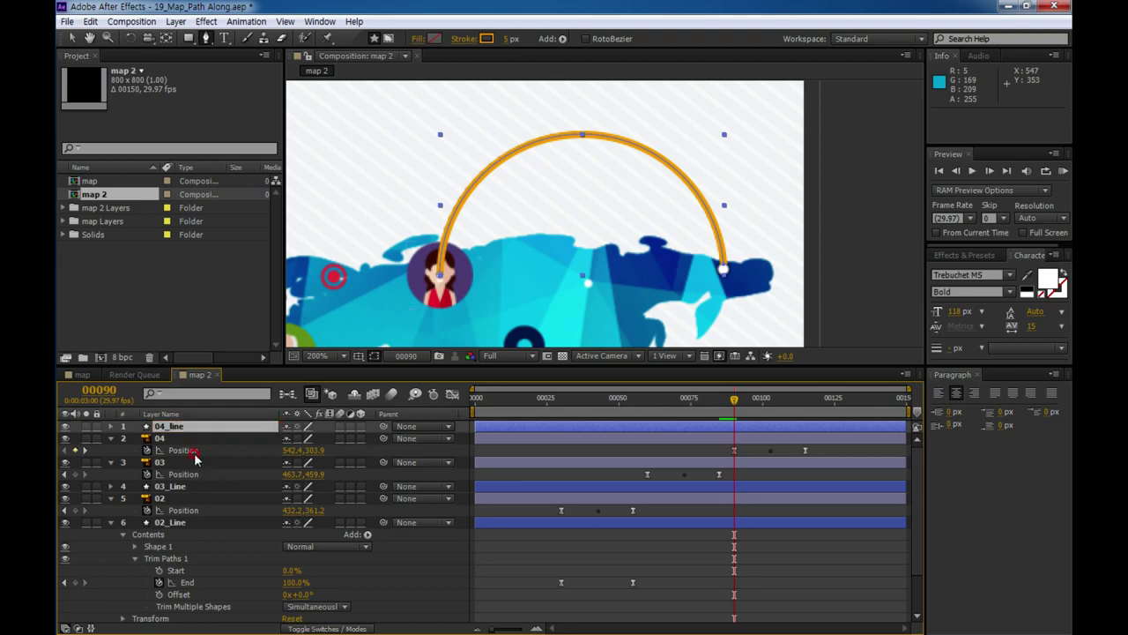
- Copy Trim Paths 1 from 03_Line to 04_line at frame 90 and move 04_line directly below layer 04
{"action": "left_click", "coordinate": [180, 487]}
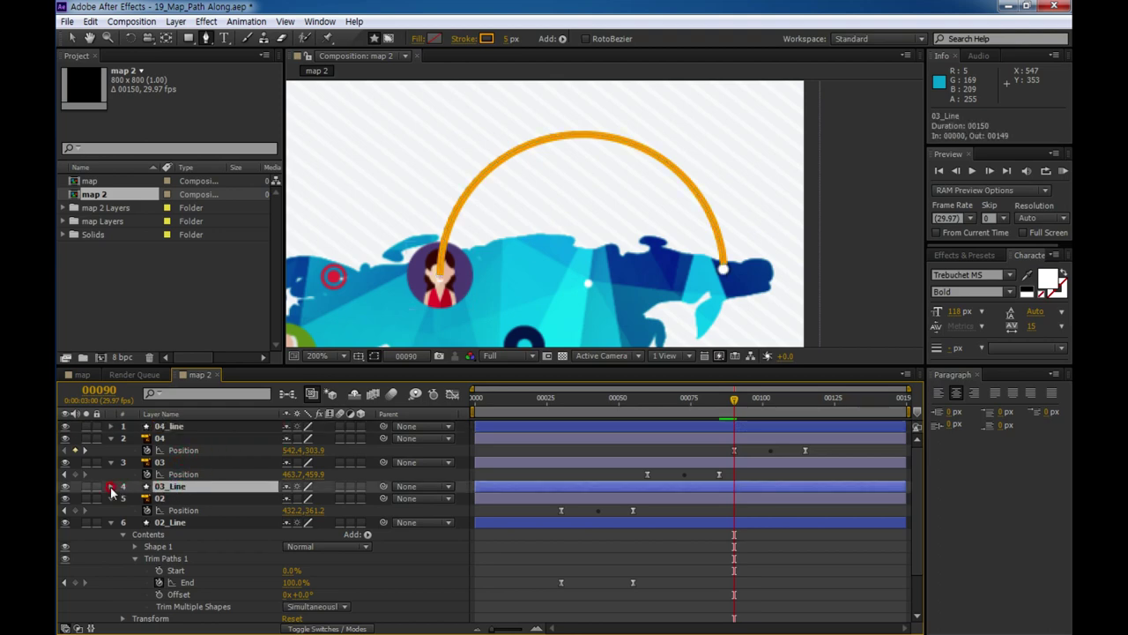
{"action": "left_click", "coordinate": [110, 486]}
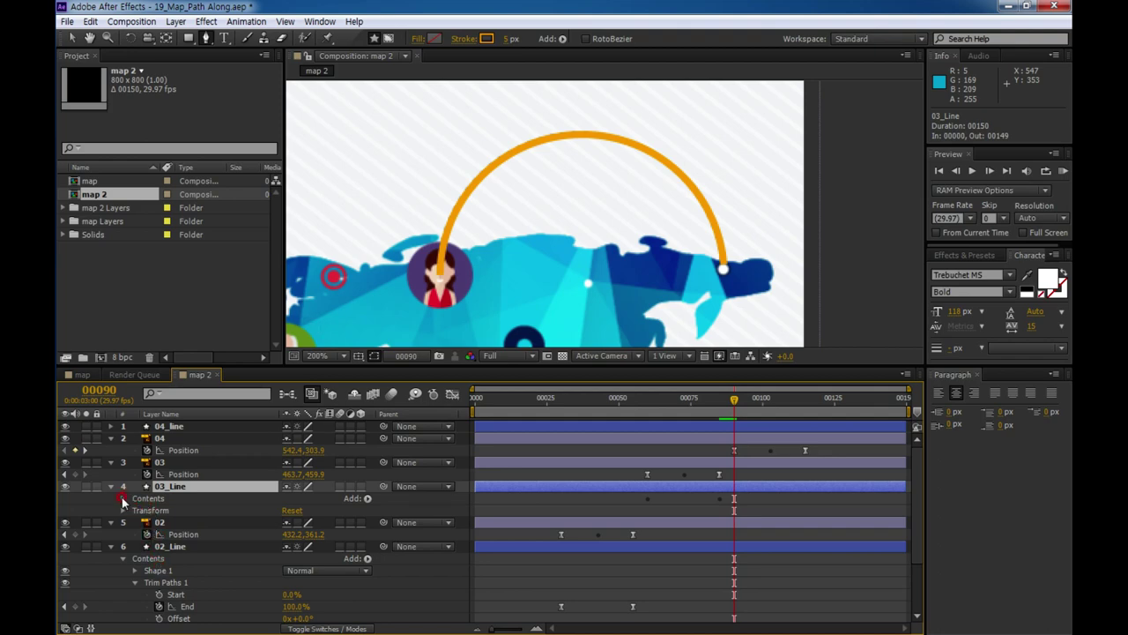
{"action": "left_click", "coordinate": [123, 498]}
{"action": "left_click", "coordinate": [163, 522]}
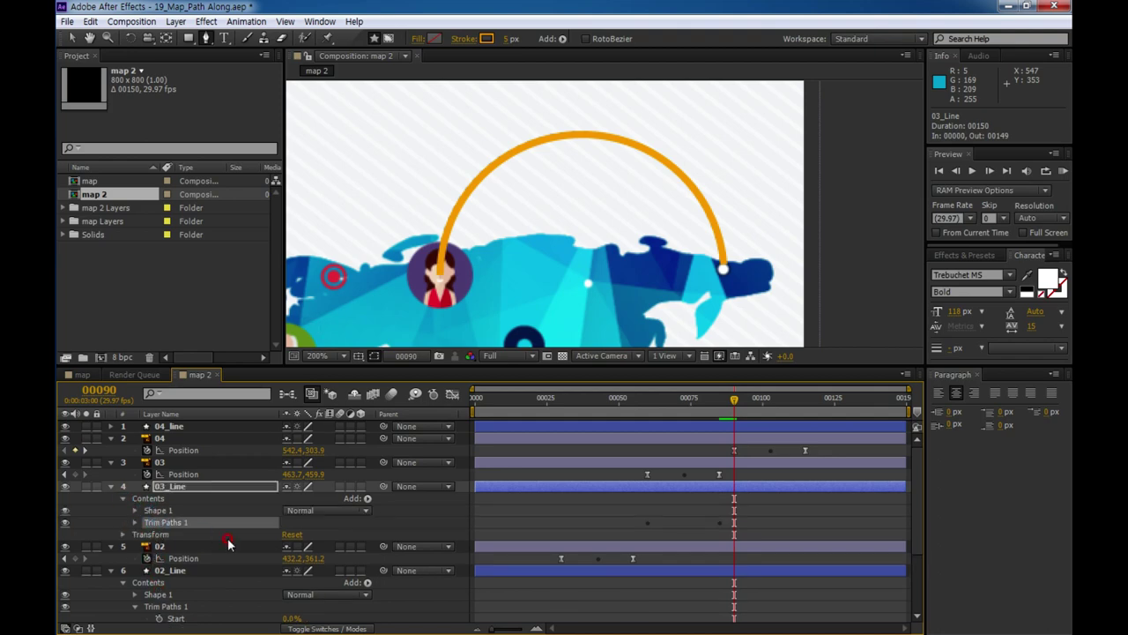
{"action": "left_click", "coordinate": [176, 427]}
{"action": "key", "text": "ctrl+v"}
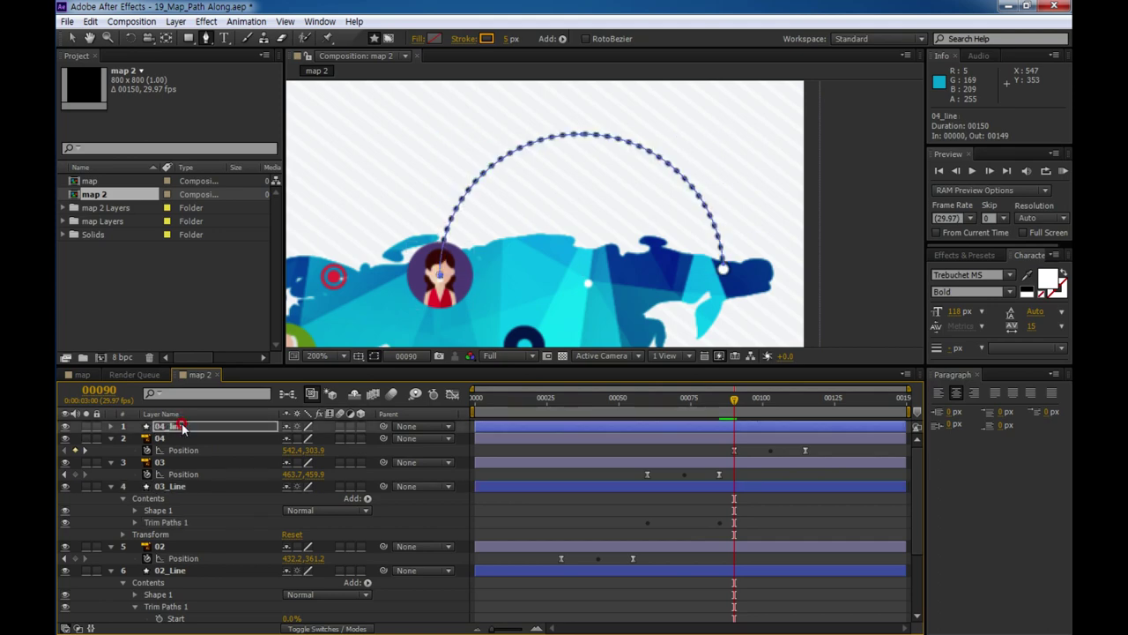
{"action": "left_click_drag", "start_coordinate": [174, 429], "coordinate": [174, 455]}
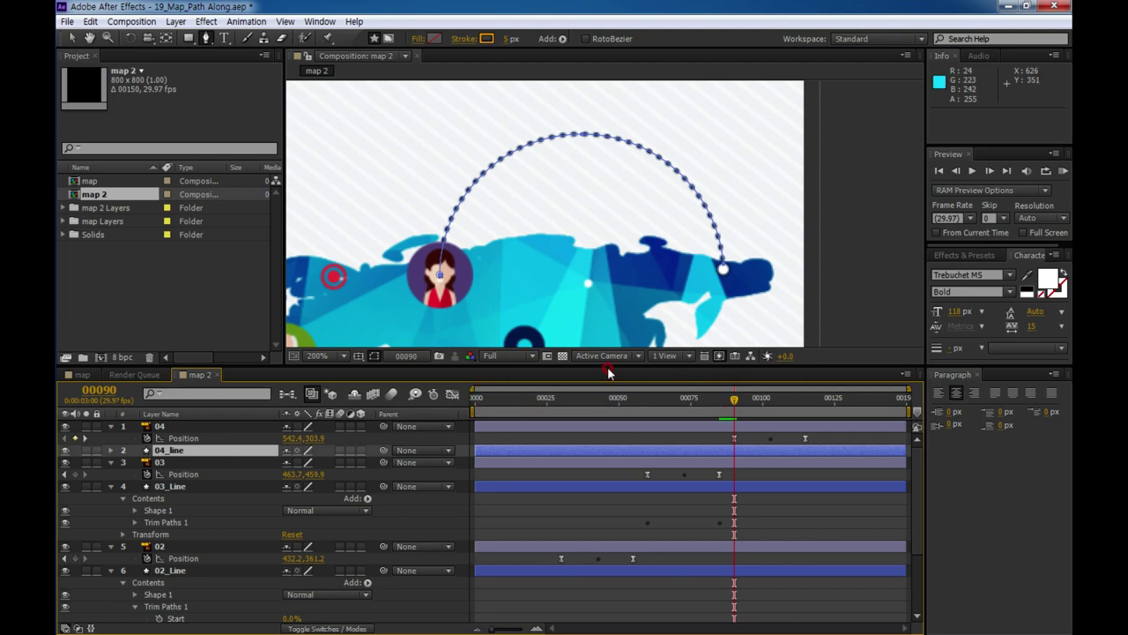
- Enlarge the composition view and scrub to frame 122 to check icon 04 and its line along the arc
{"action": "left_click_drag", "start_coordinate": [608, 364], "coordinate": [608, 415]}
{"action": "key", "text": "comma"}
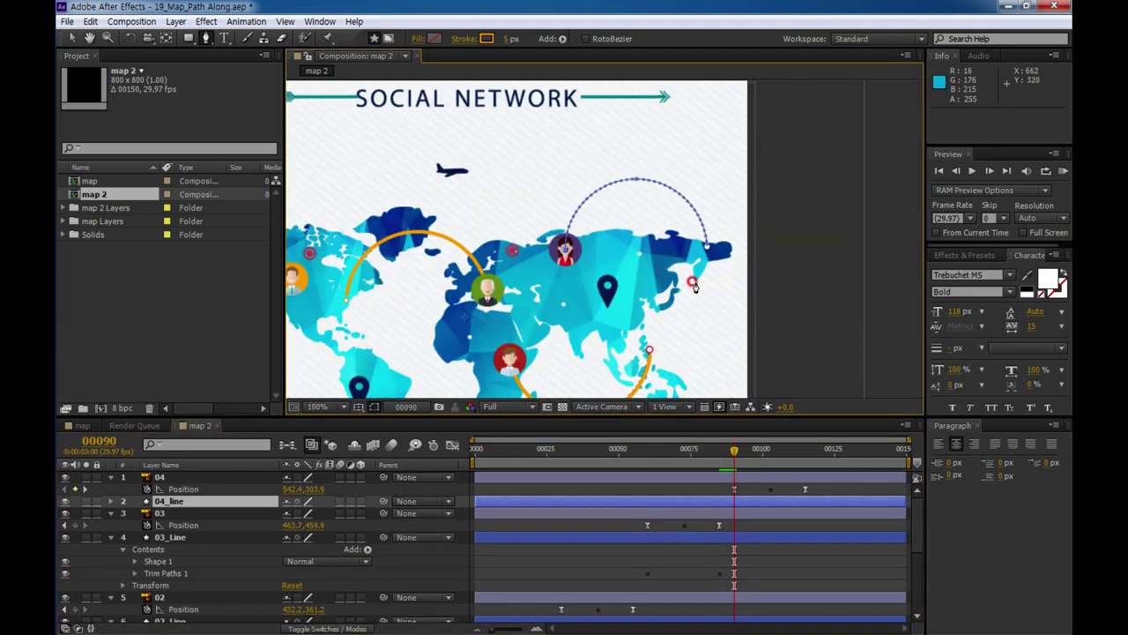
{"action": "left_click_drag", "start_coordinate": [734, 451], "coordinate": [825, 452]}
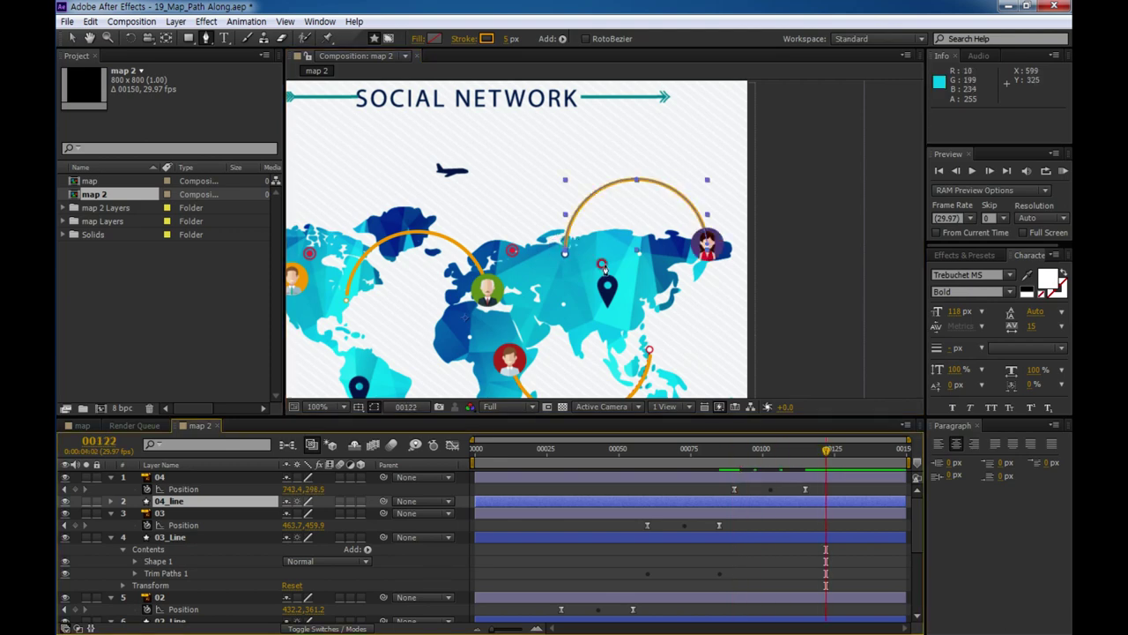
{"action": "left_click_drag", "start_coordinate": [573, 279], "coordinate": [673, 229]}
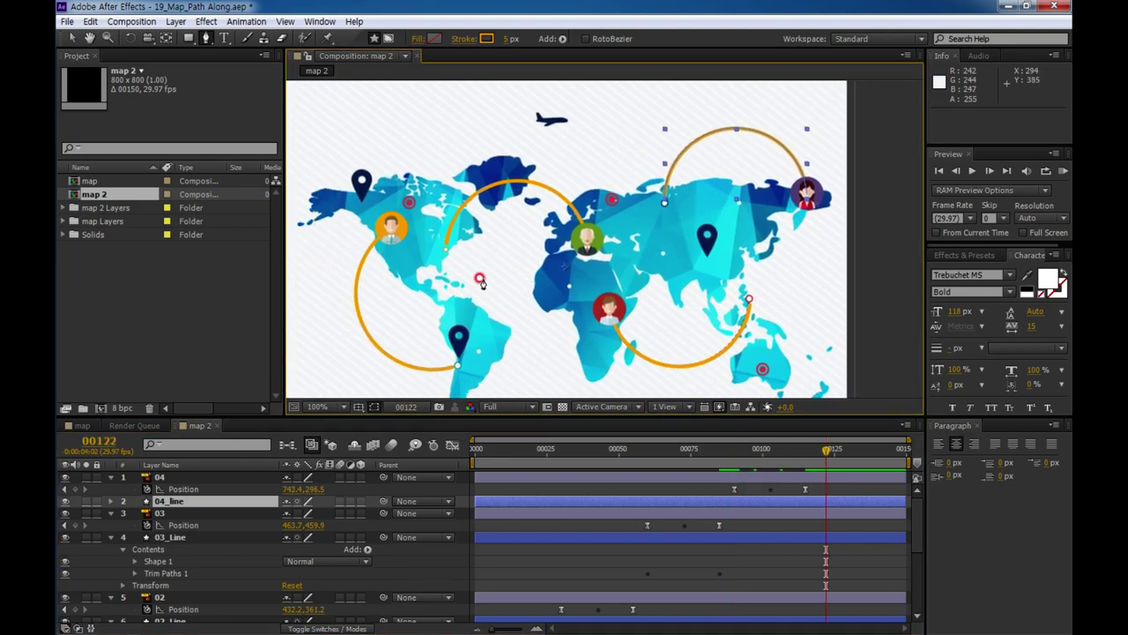
{"action": "left_click", "coordinate": [179, 599]}
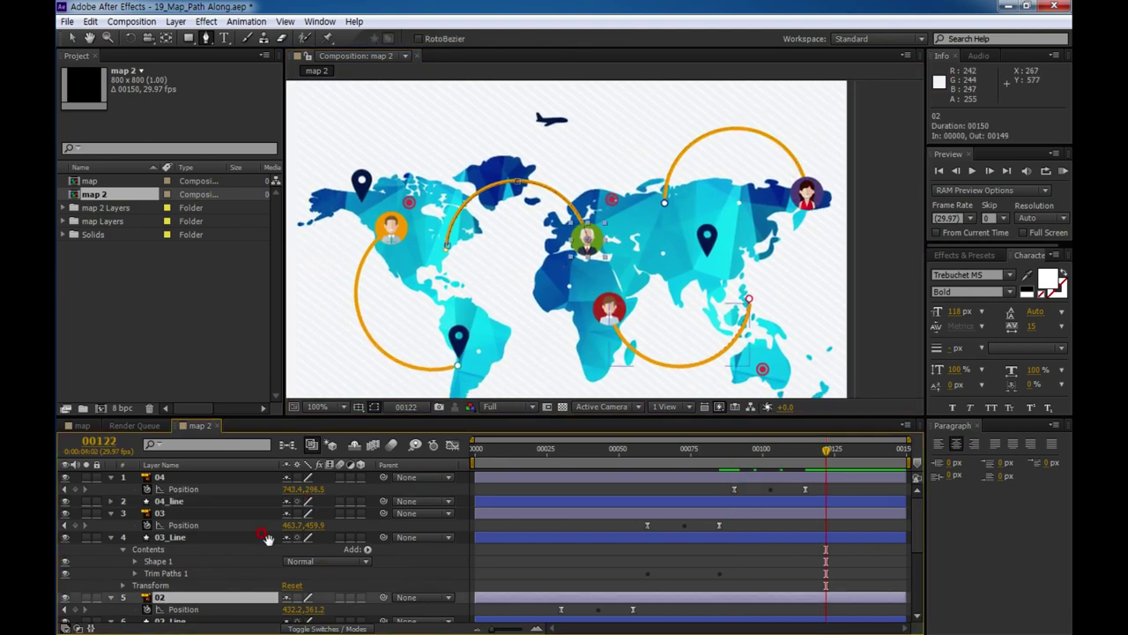
- Set the stroke colour of 02_Line to the green sampled from the background of avatar icon 02
{"action": "scroll", "coordinate": [268, 511], "scroll_direction": "down", "scroll_amount": 2}
{"action": "left_click", "coordinate": [159, 571]}
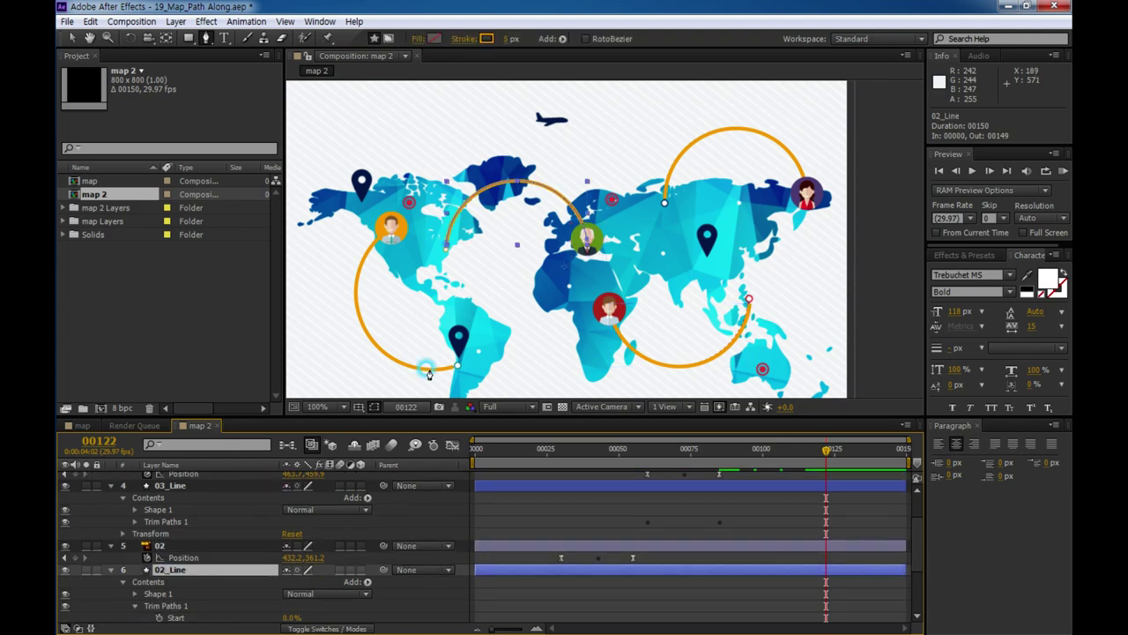
{"action": "left_click", "coordinate": [486, 38]}
{"action": "left_click", "coordinate": [783, 424]}
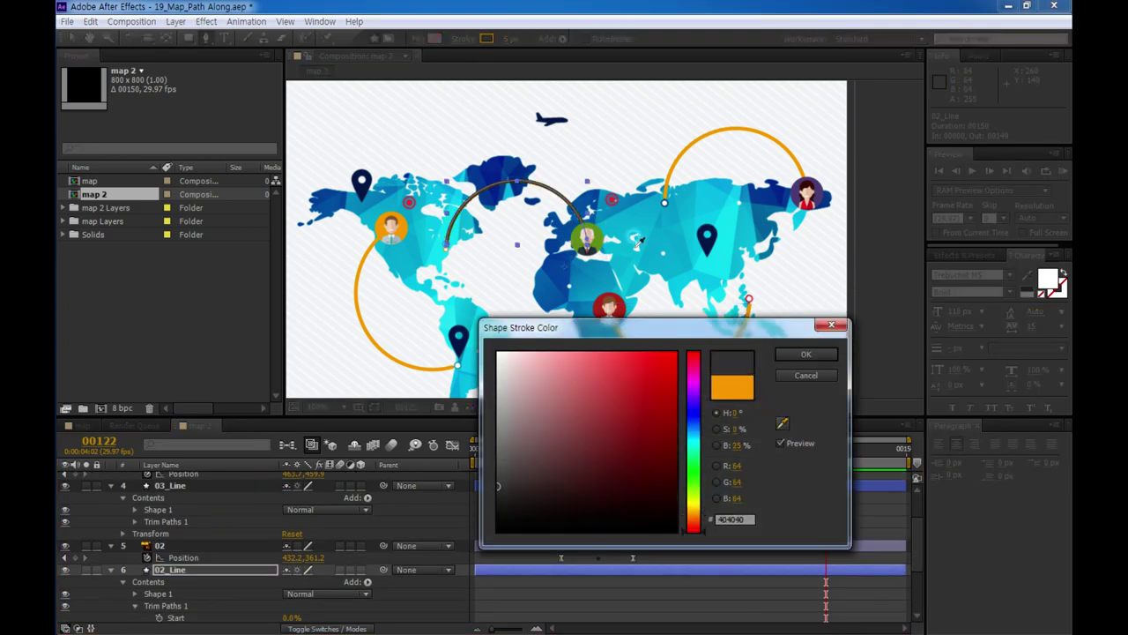
{"action": "left_click", "coordinate": [578, 240]}
{"action": "left_click", "coordinate": [805, 353]}
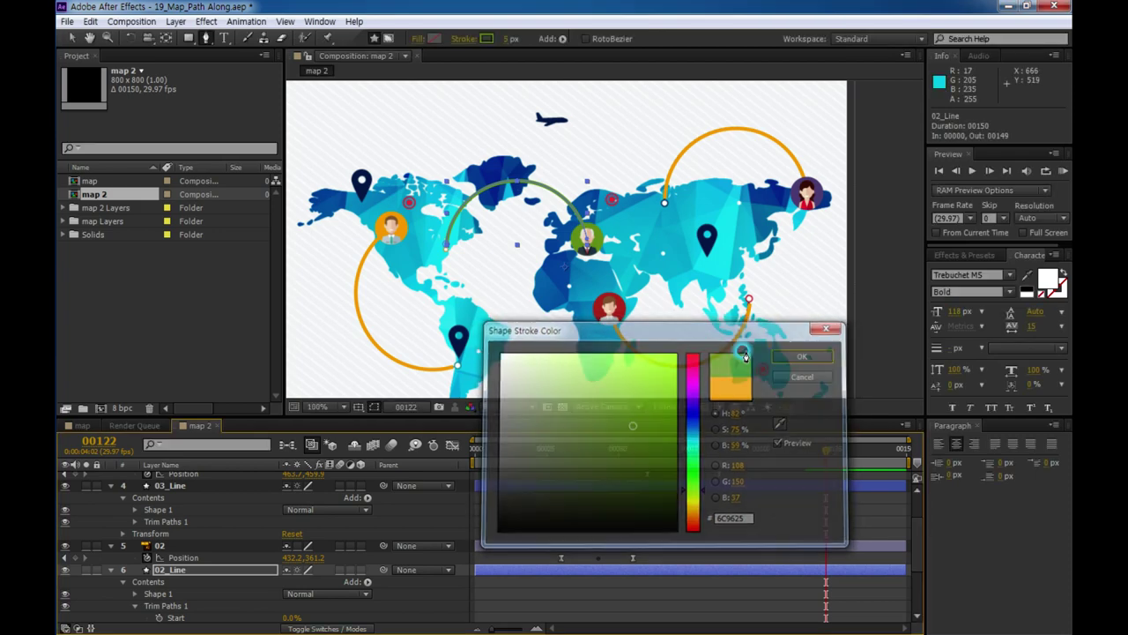
- Set the stroke colour of 03_Line to the red sampled from the background of avatar icon 03
{"action": "left_click", "coordinate": [180, 487]}
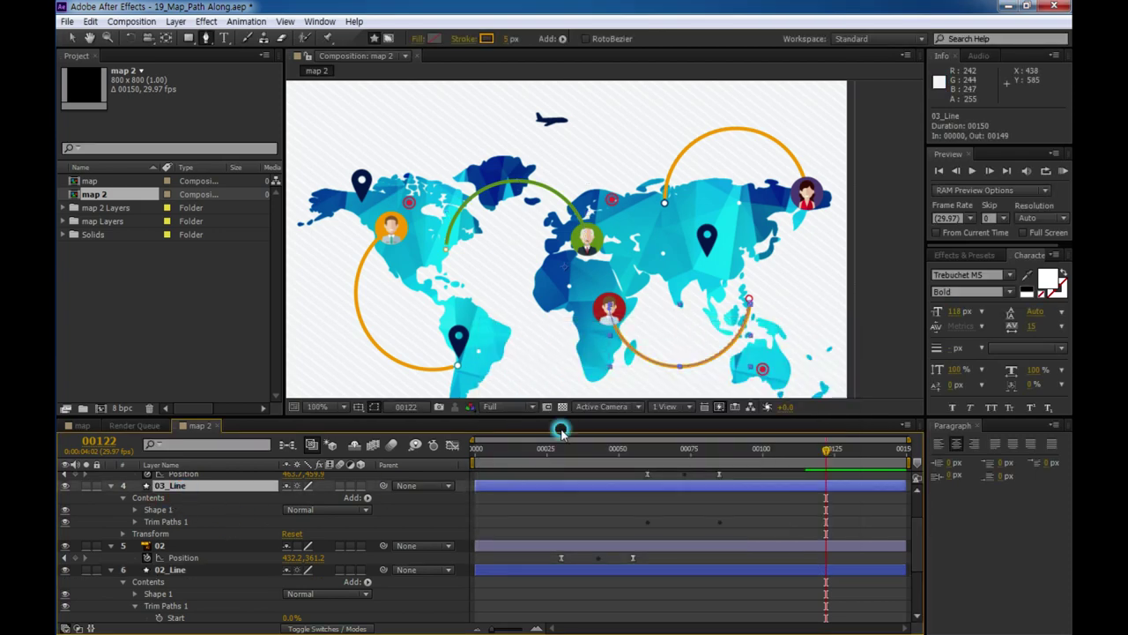
{"action": "left_click", "coordinate": [486, 39]}
{"action": "left_click", "coordinate": [784, 424]}
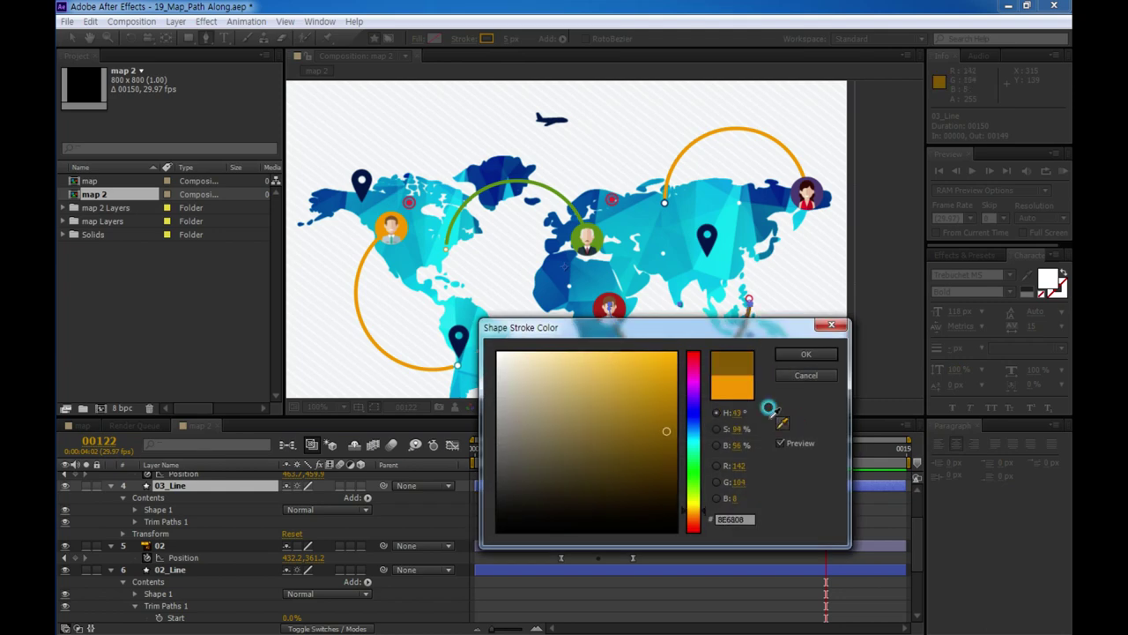
{"action": "left_click", "coordinate": [604, 305]}
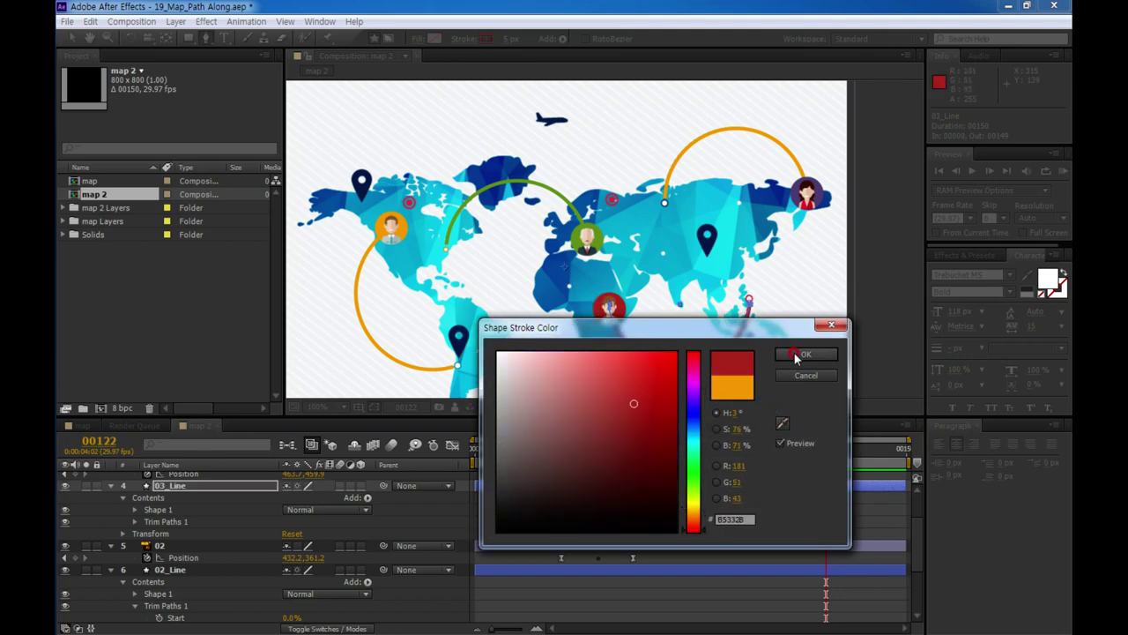
{"action": "left_click", "coordinate": [802, 354]}
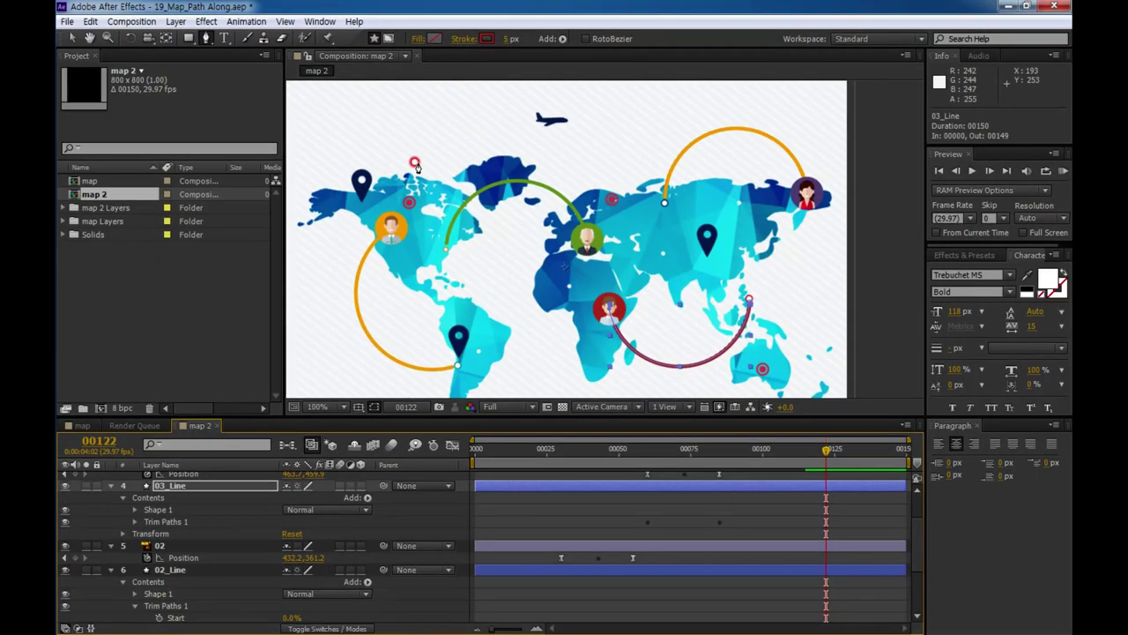
- Set the stroke colour of 04_line to the purple sampled from the background of avatar icon 04
{"action": "scroll", "coordinate": [211, 492], "scroll_direction": "up", "scroll_amount": 2}
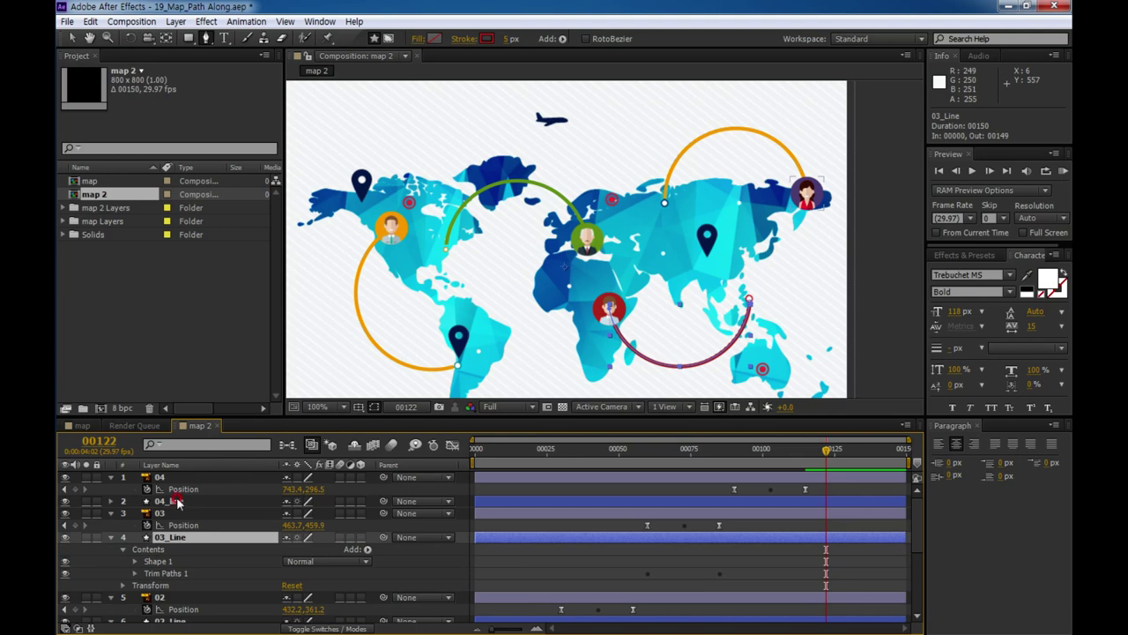
{"action": "left_click", "coordinate": [176, 501]}
{"action": "left_click", "coordinate": [488, 41]}
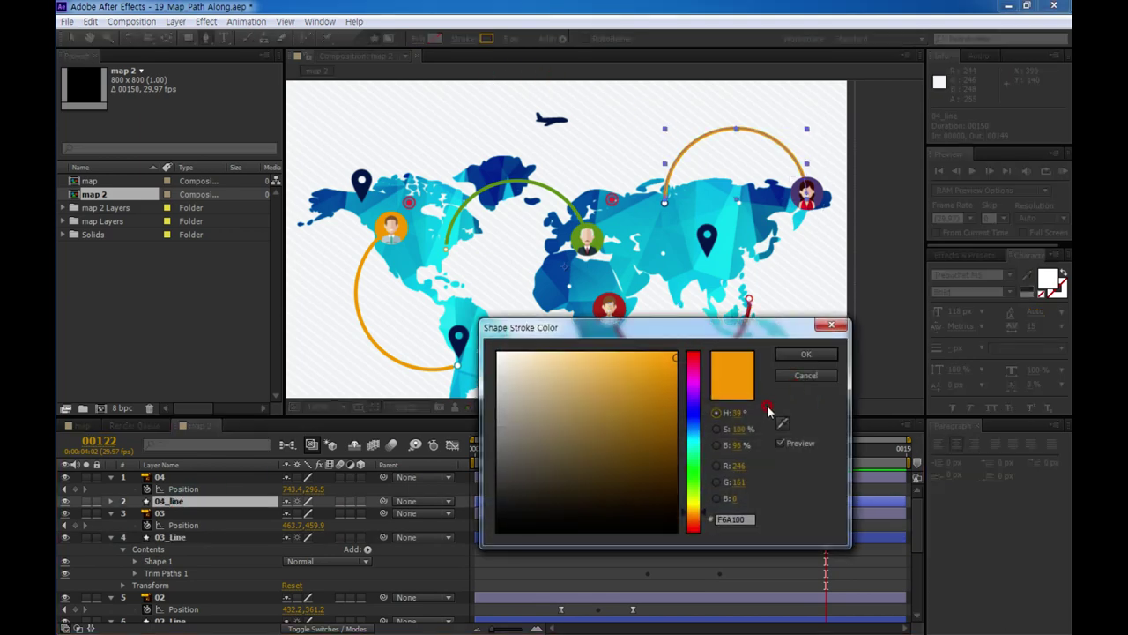
{"action": "left_click", "coordinate": [782, 423]}
{"action": "left_click", "coordinate": [794, 186]}
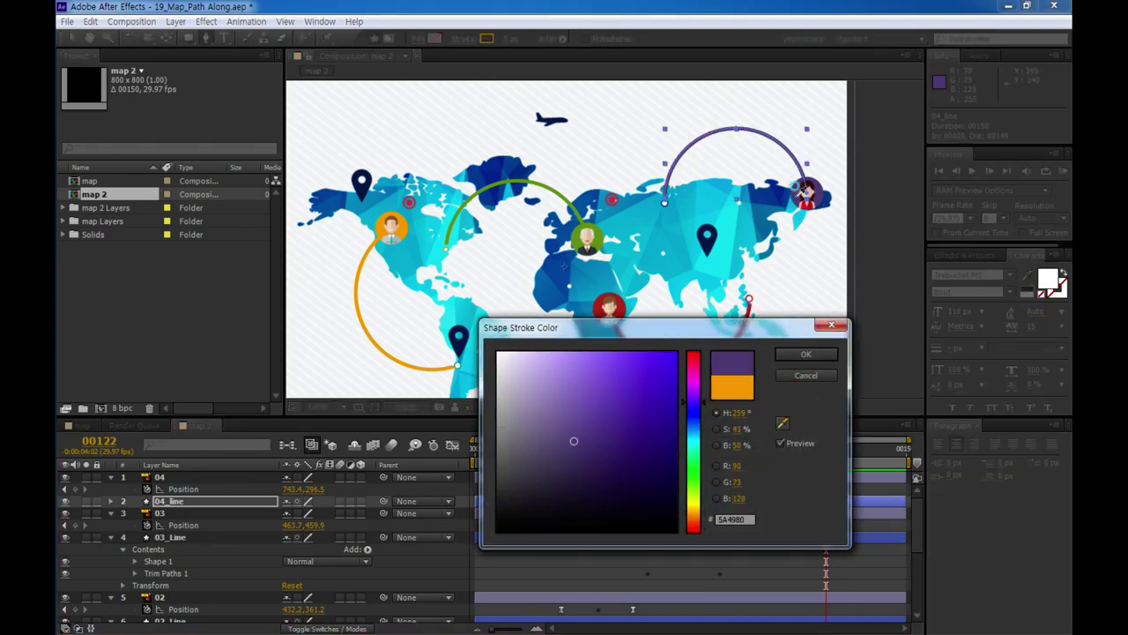
{"action": "left_click", "coordinate": [805, 356]}
- Activate the Selection tool, deselect the layers and preview the icon and line animation in the enlarged composition view
{"action": "left_click", "coordinate": [179, 117]}
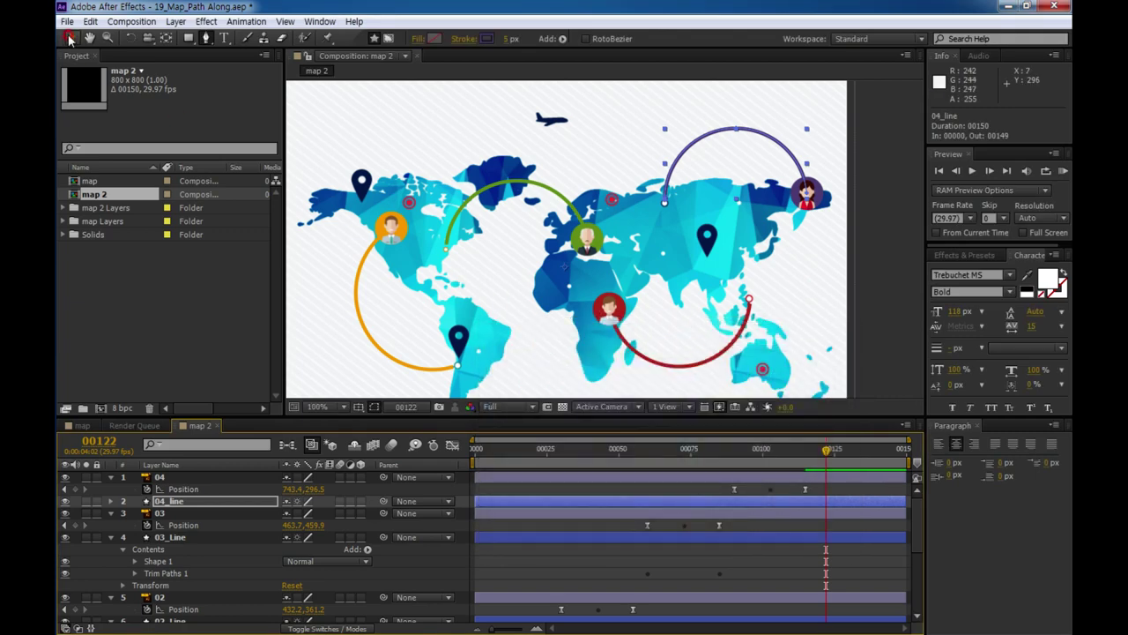
{"action": "left_click", "coordinate": [72, 38]}
{"action": "left_click_drag", "start_coordinate": [545, 219], "coordinate": [562, 205]}
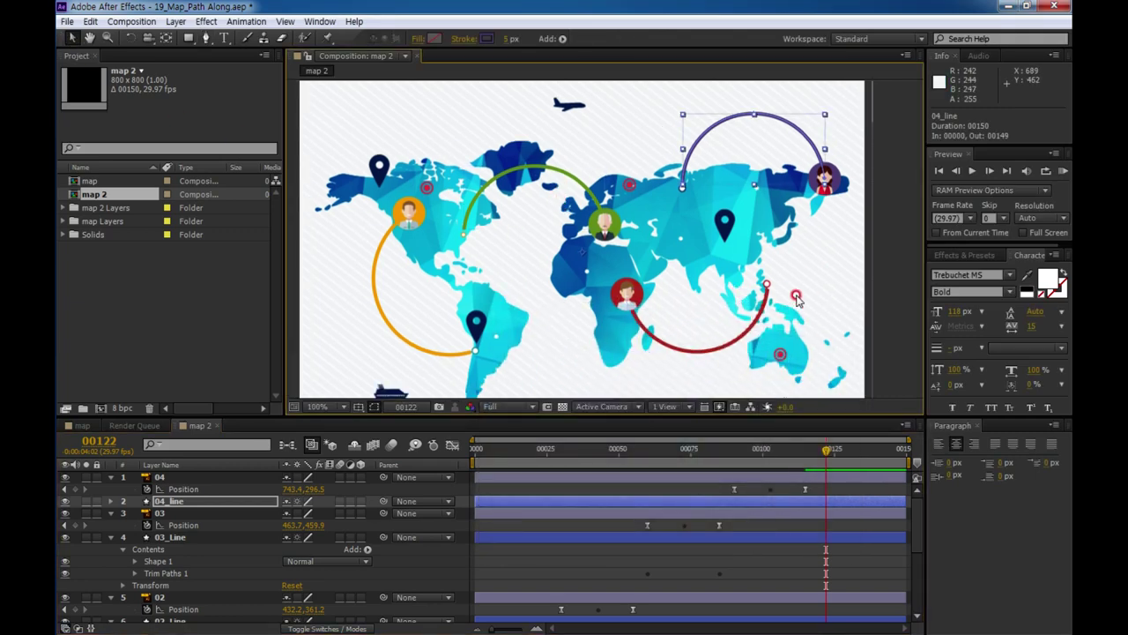
{"action": "left_click", "coordinate": [885, 296]}
{"action": "key", "text": "grave"}
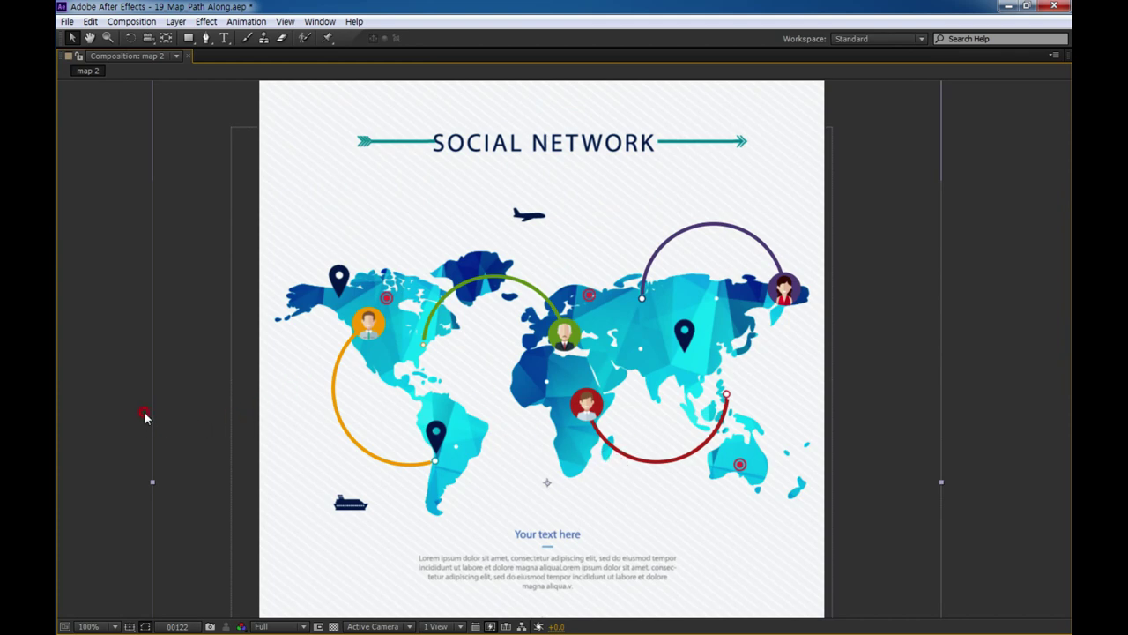
{"action": "left_click", "coordinate": [116, 416]}
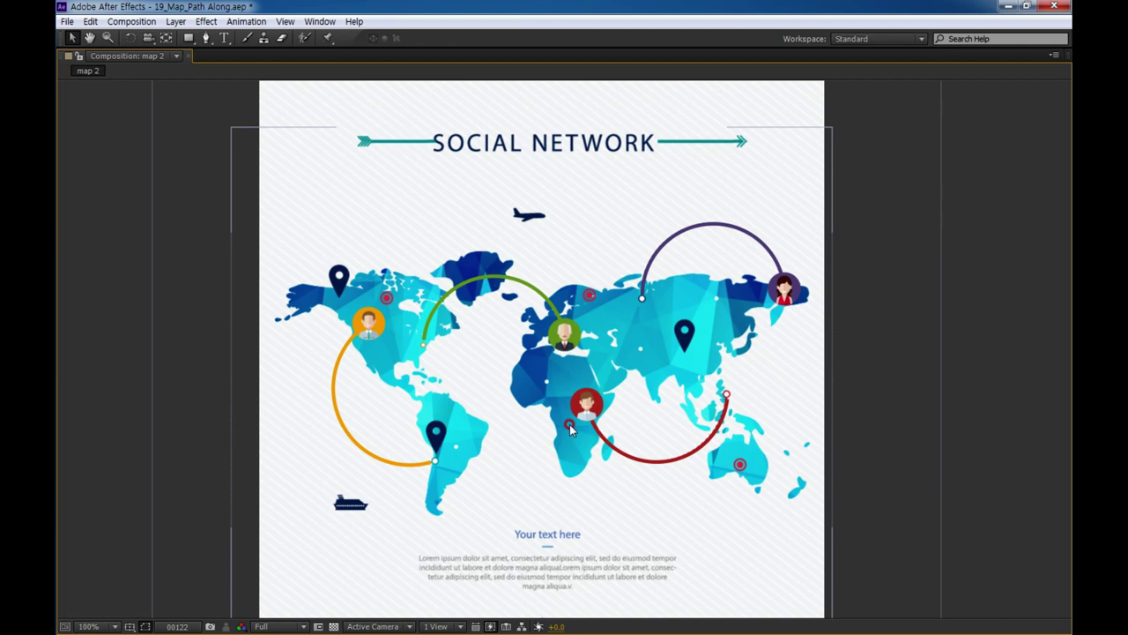
{"action": "key", "text": "space"}
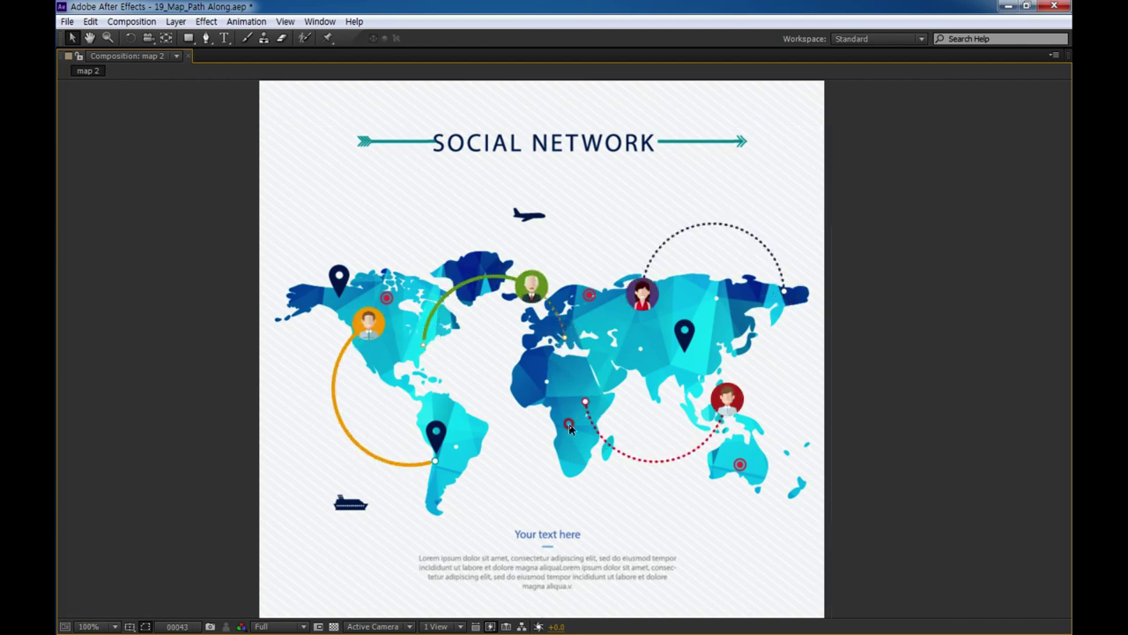